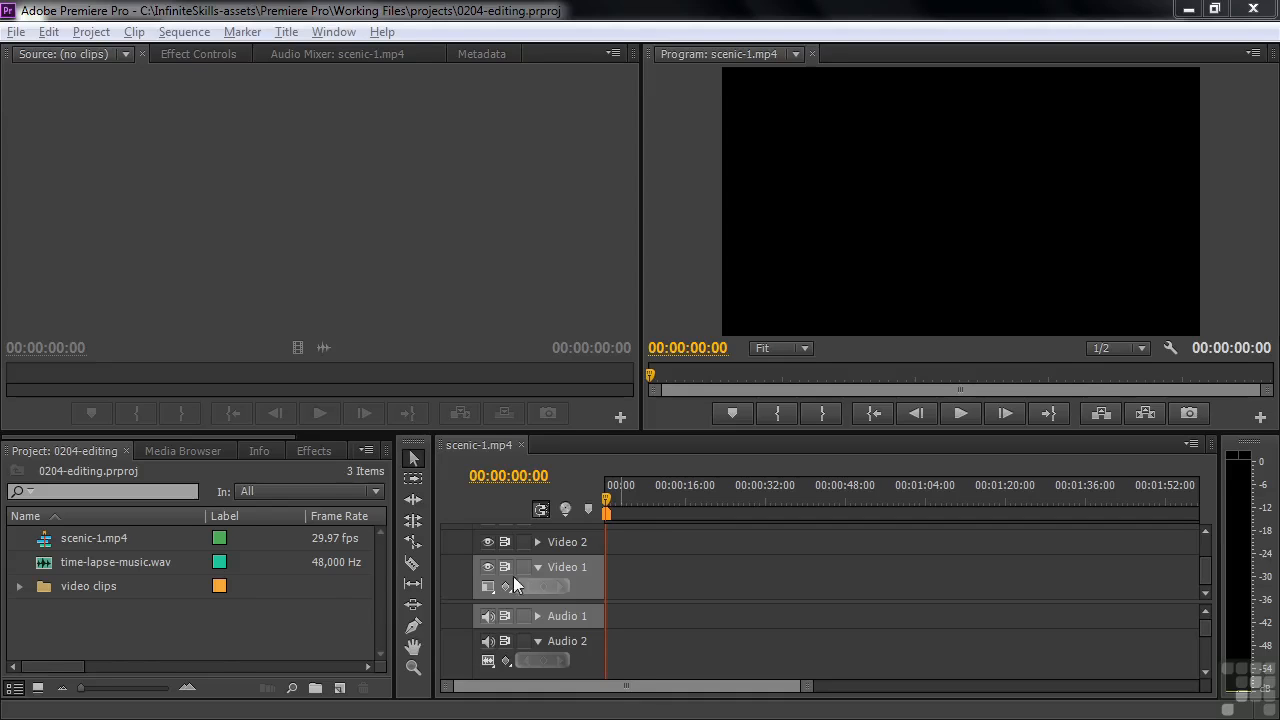
# Place scenic-1.mp4 from the video clips bin at the start of the Video 1 track and preview it
pyautogui.click(20, 586)
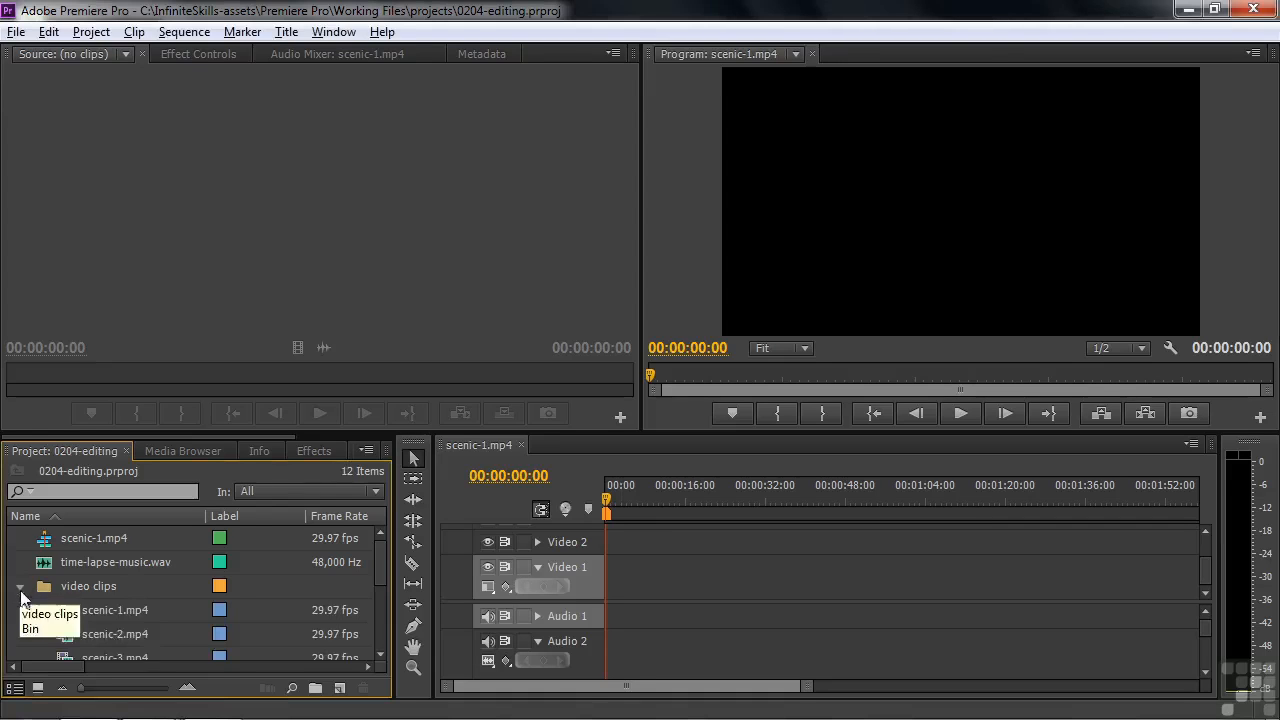
pyautogui.moveTo(73, 612); pyautogui.dragTo(600, 637)
pyautogui.moveTo(606, 504); pyautogui.dragTo(625, 504)
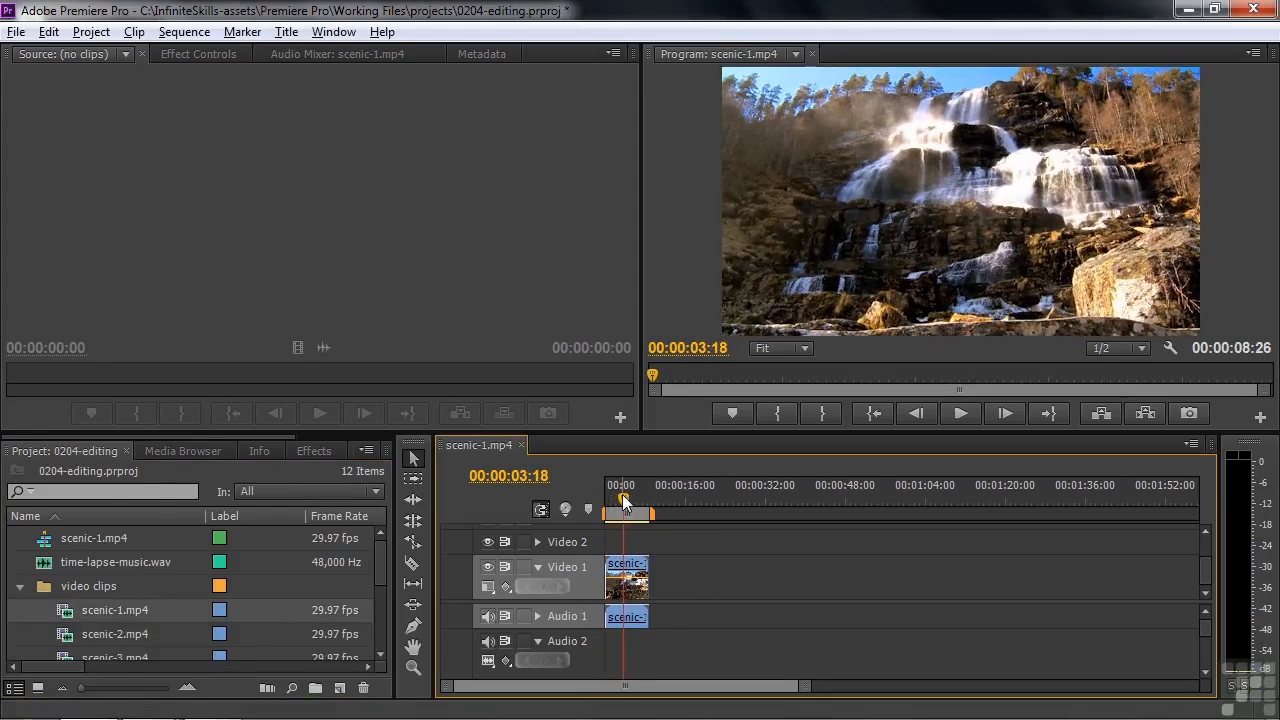
pyautogui.moveTo(624, 505)
pyautogui.mouseDown()
pyautogui.moveTo(608, 505)
pyautogui.moveTo(624, 510)
pyautogui.mouseUp()
pyautogui.moveTo(622, 505); pyautogui.dragTo(605, 505)
pyautogui.press('space')
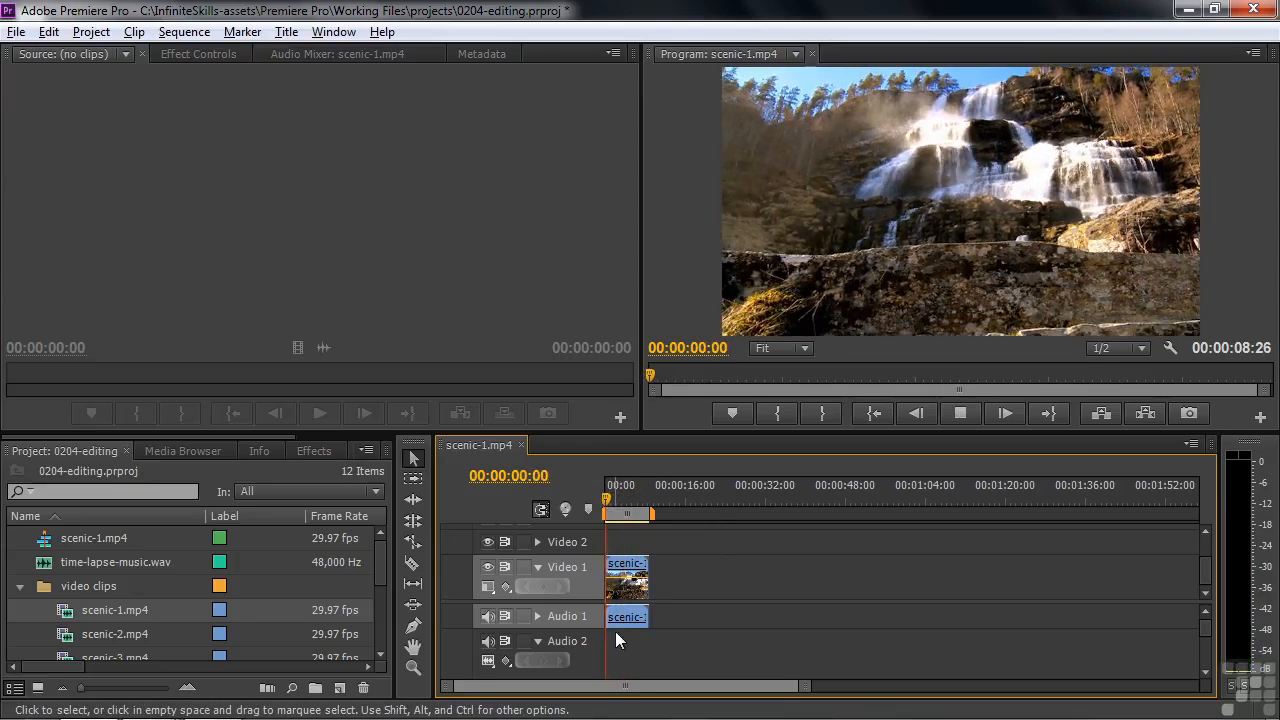
pyautogui.moveTo(635, 487); pyautogui.dragTo(639, 505)
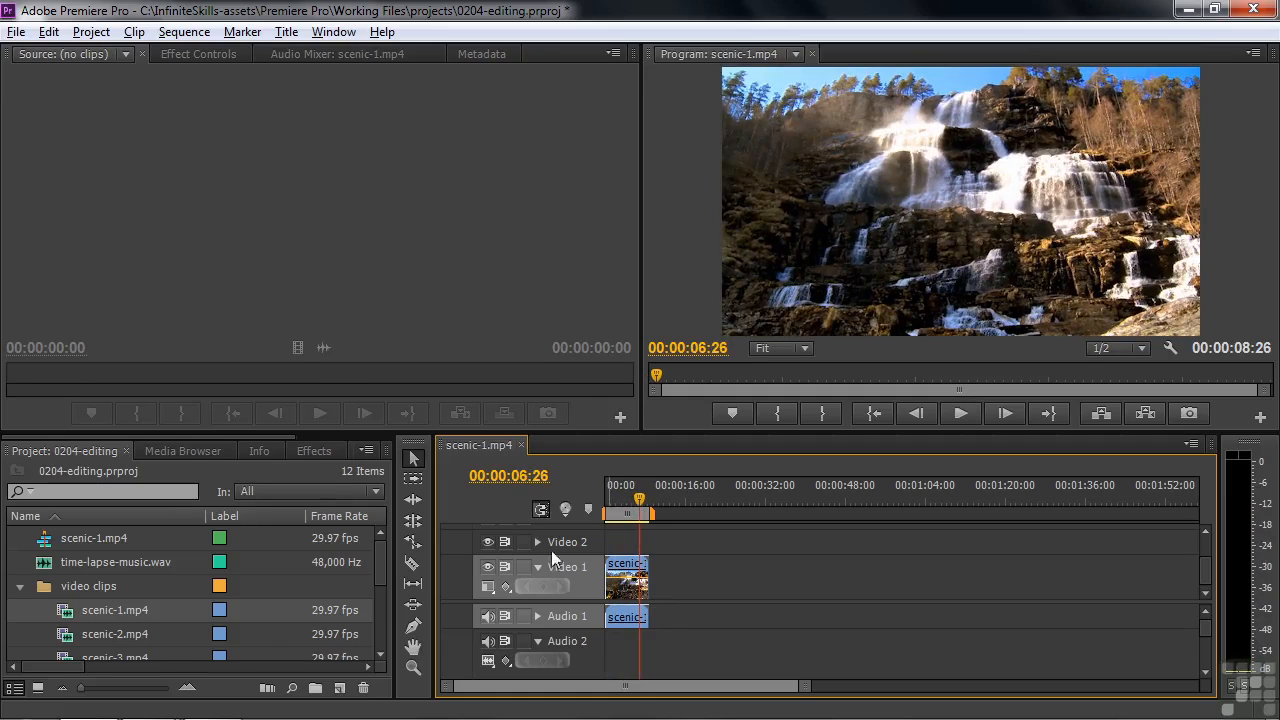
# Load scenic-2.mp4 in the Source monitor, preview it, and mark an In point at 00:01:21:17
pyautogui.doubleClick(65, 638)
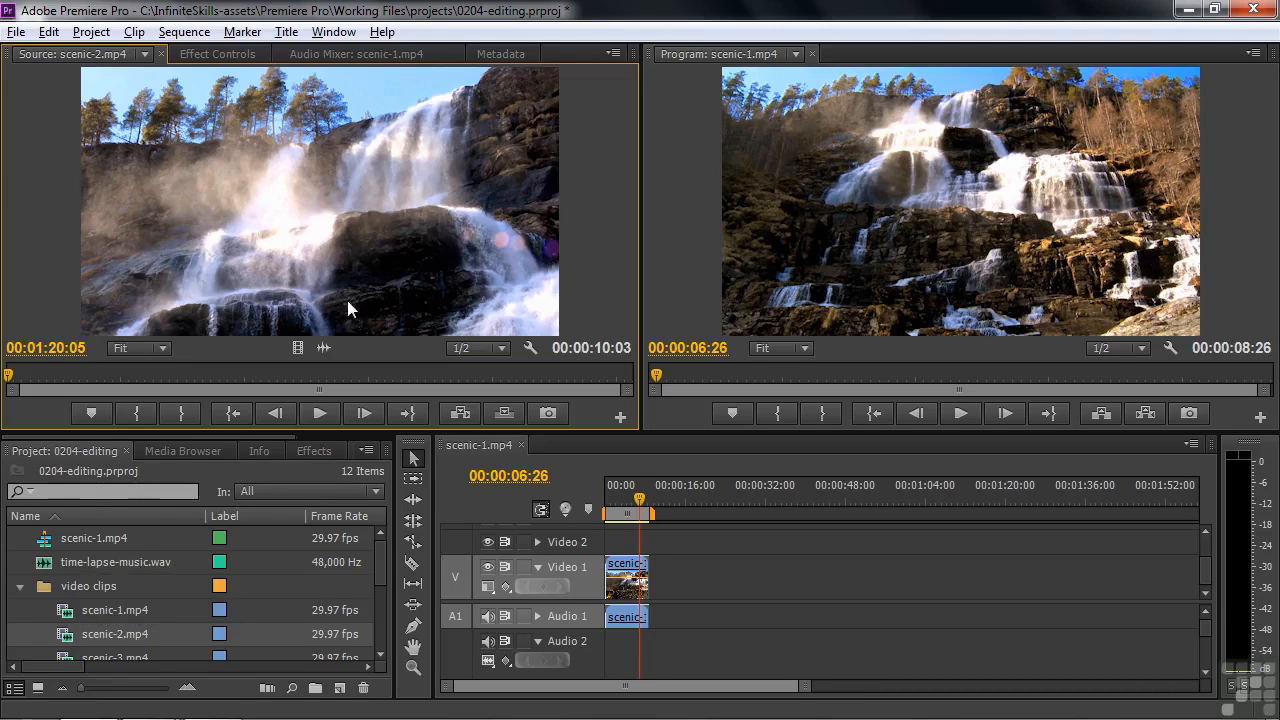
pyautogui.click(318, 411)
pyautogui.click(319, 410)
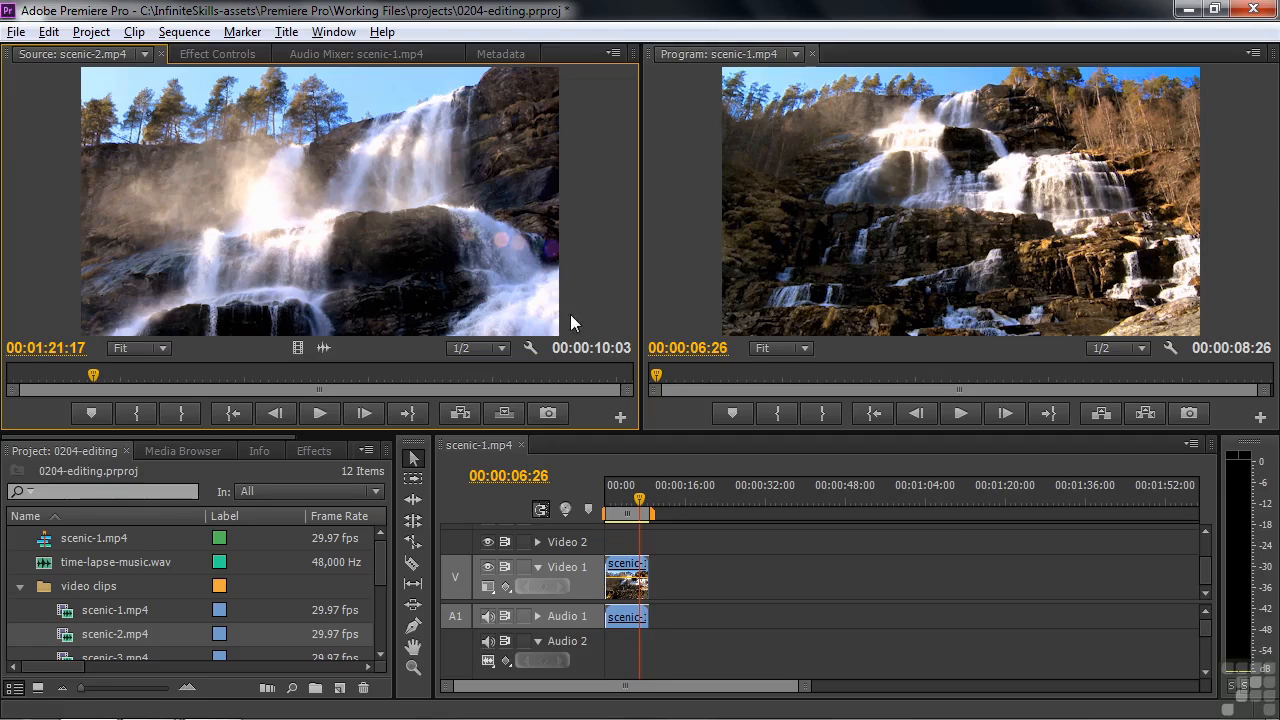
pyautogui.click(141, 409)
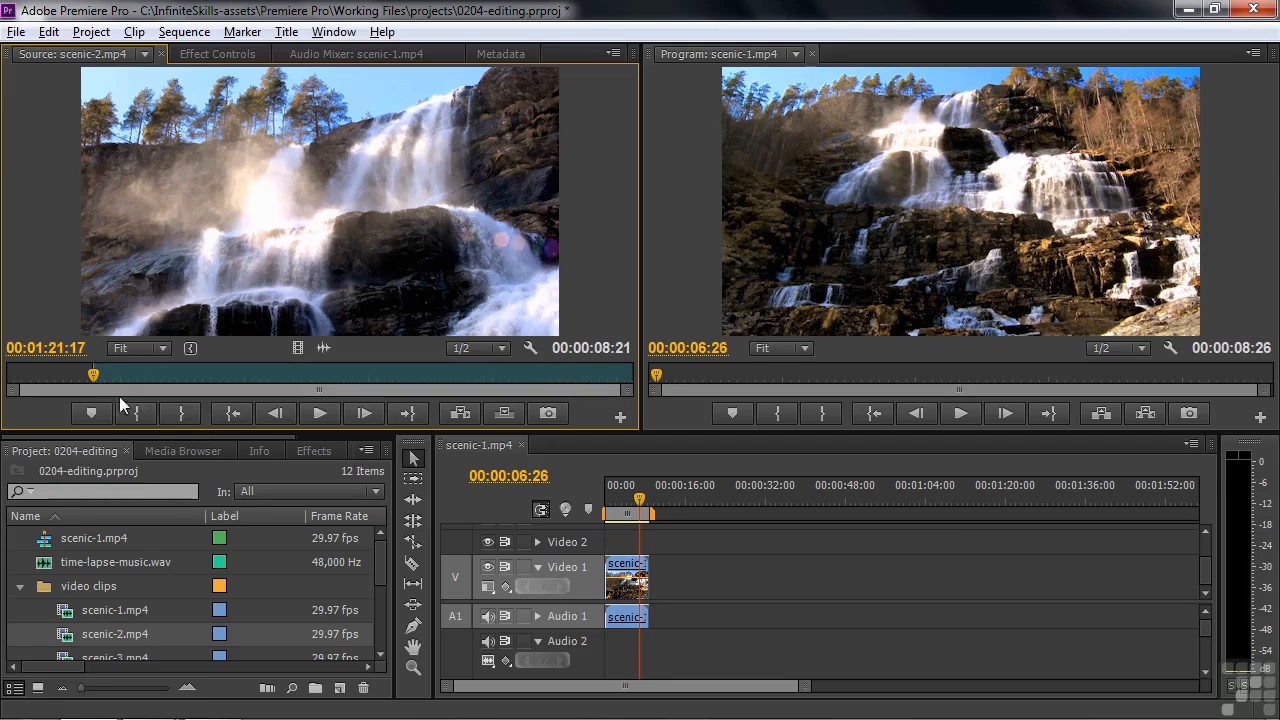
# Mark an Out point that limits scenic-2.mp4 to 00:00:05:10 and place the range directly after scenic-1.mp4 on Video 1
pyautogui.moveTo(93, 377); pyautogui.dragTo(521, 375)
pyautogui.click(183, 411)
pyautogui.moveTo(522, 370); pyautogui.dragTo(425, 375)
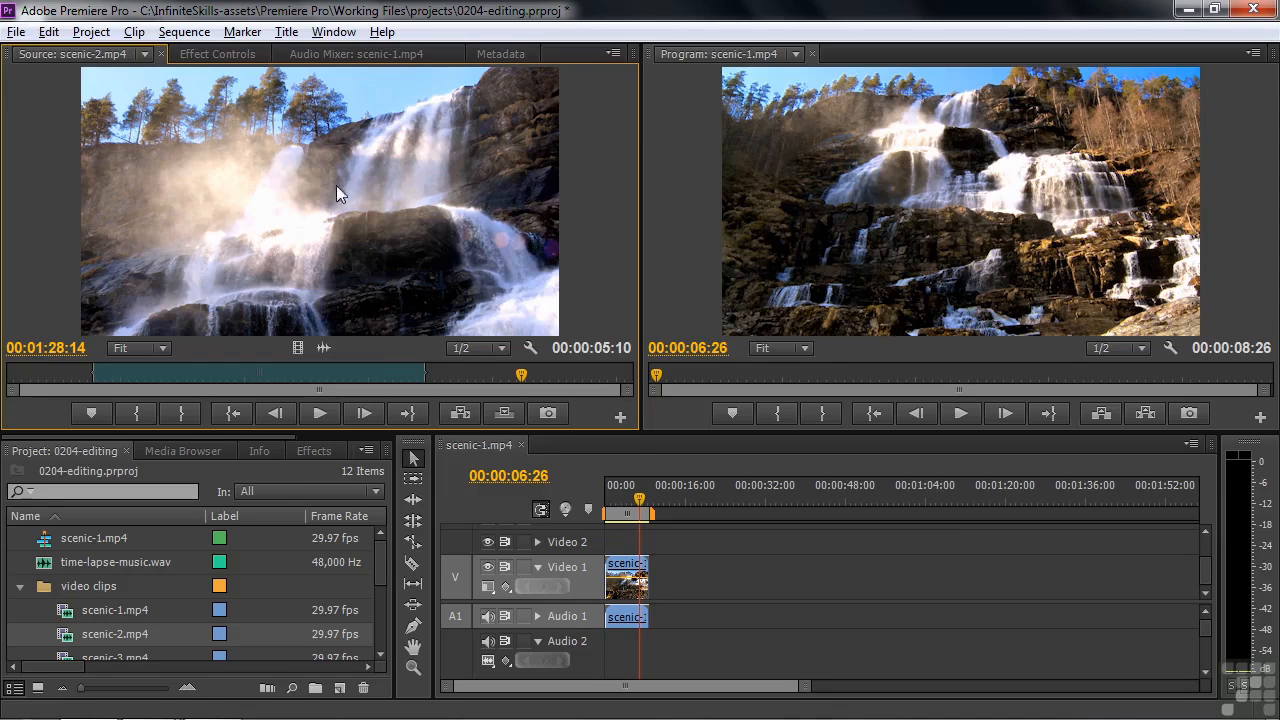
pyautogui.moveTo(686, 507); pyautogui.dragTo(662, 578)
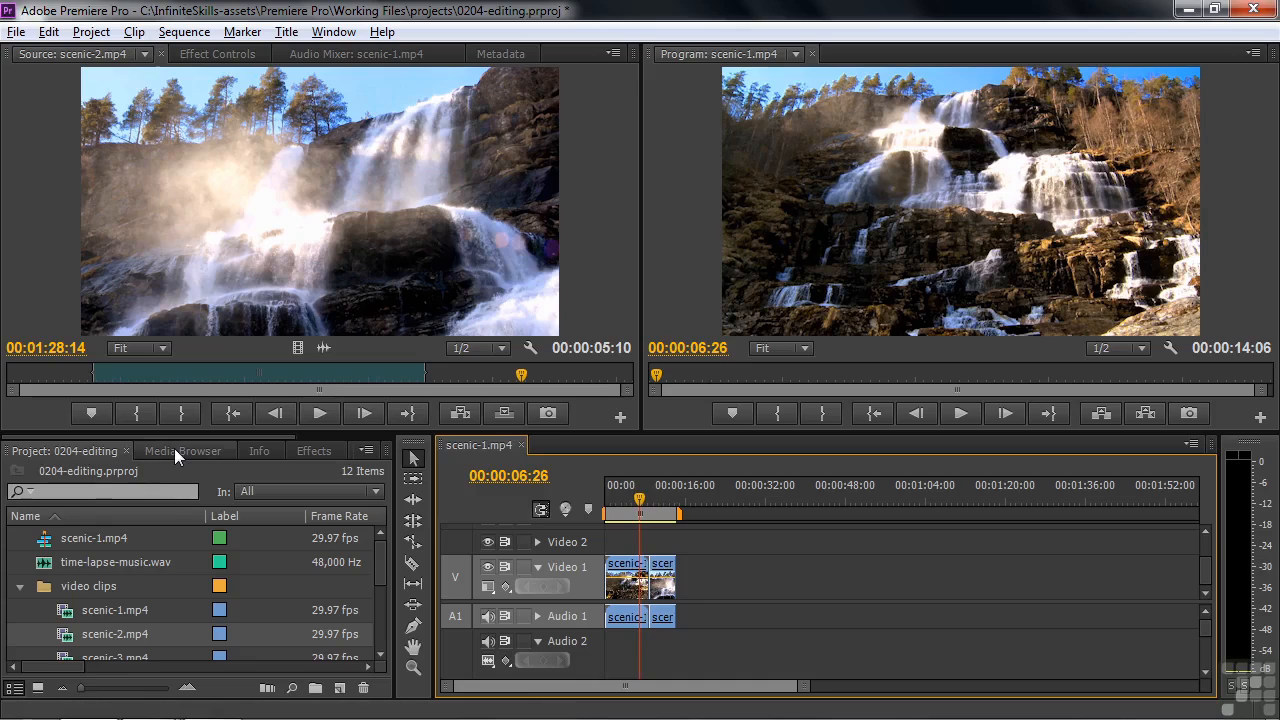
# Show the project items as thumbnails and open the video clips bin in its own window
pyautogui.click(40, 690)
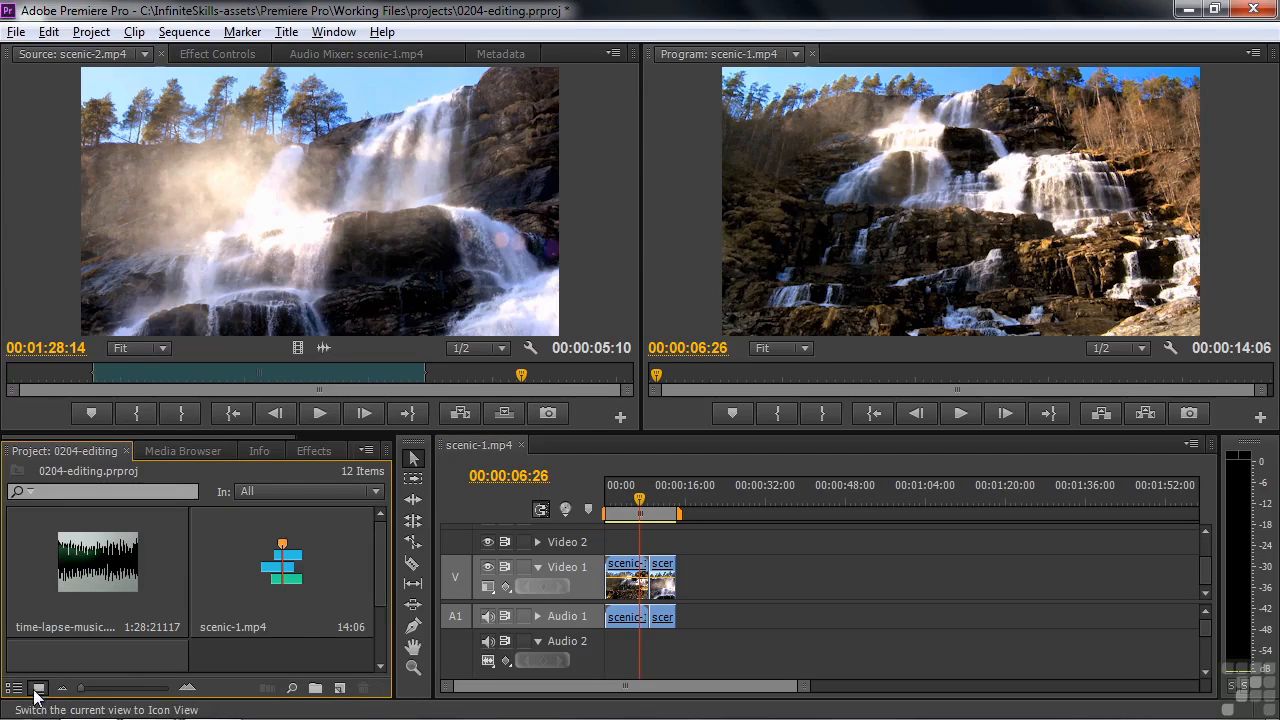
pyautogui.moveTo(379, 550); pyautogui.dragTo(376, 594)
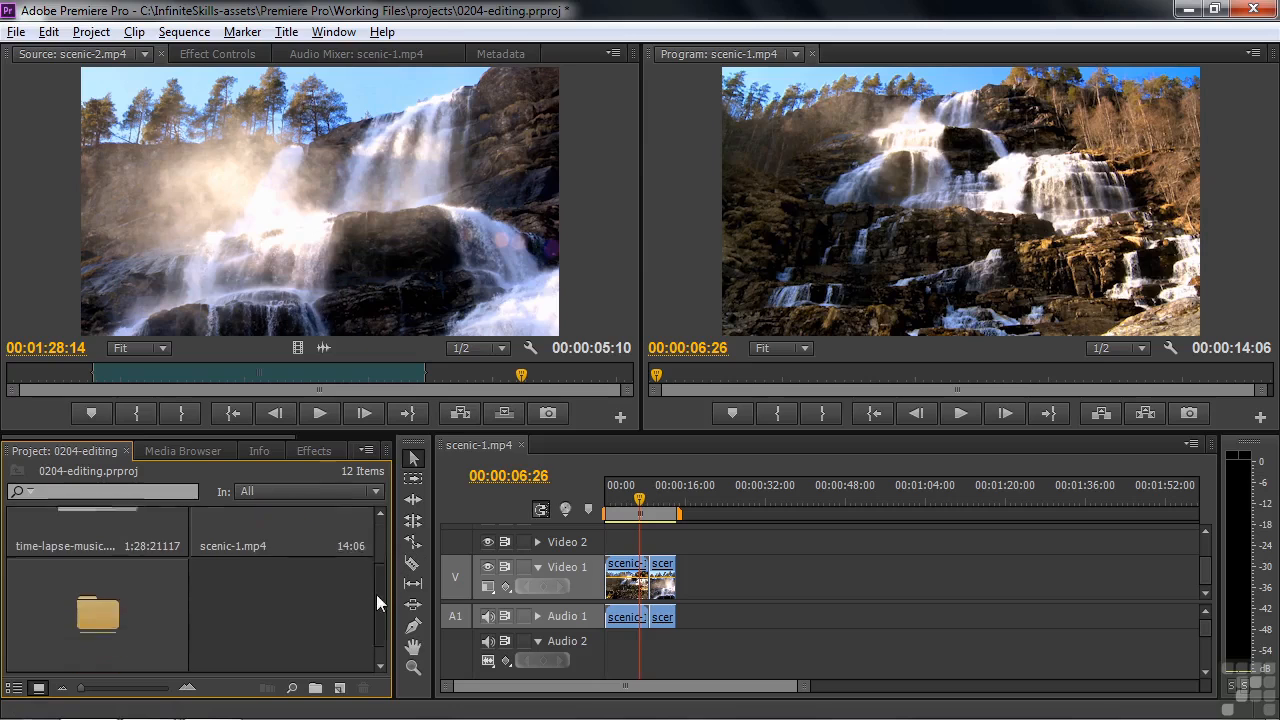
pyautogui.doubleClick(87, 595)
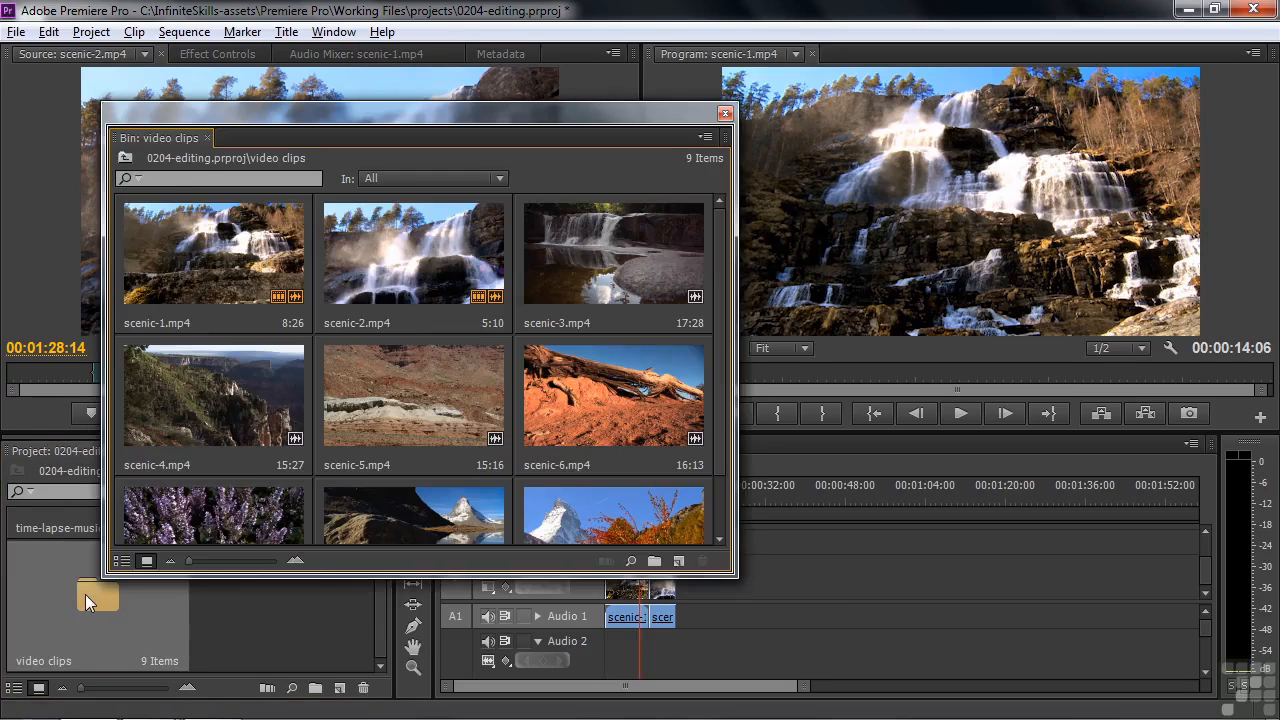
# Set In and Out points on the bin thumbnails, giving scenic-5.mp4 a range of 8:27 and scenic-4.mp4 a range of 11:27
pyautogui.click(418, 402)
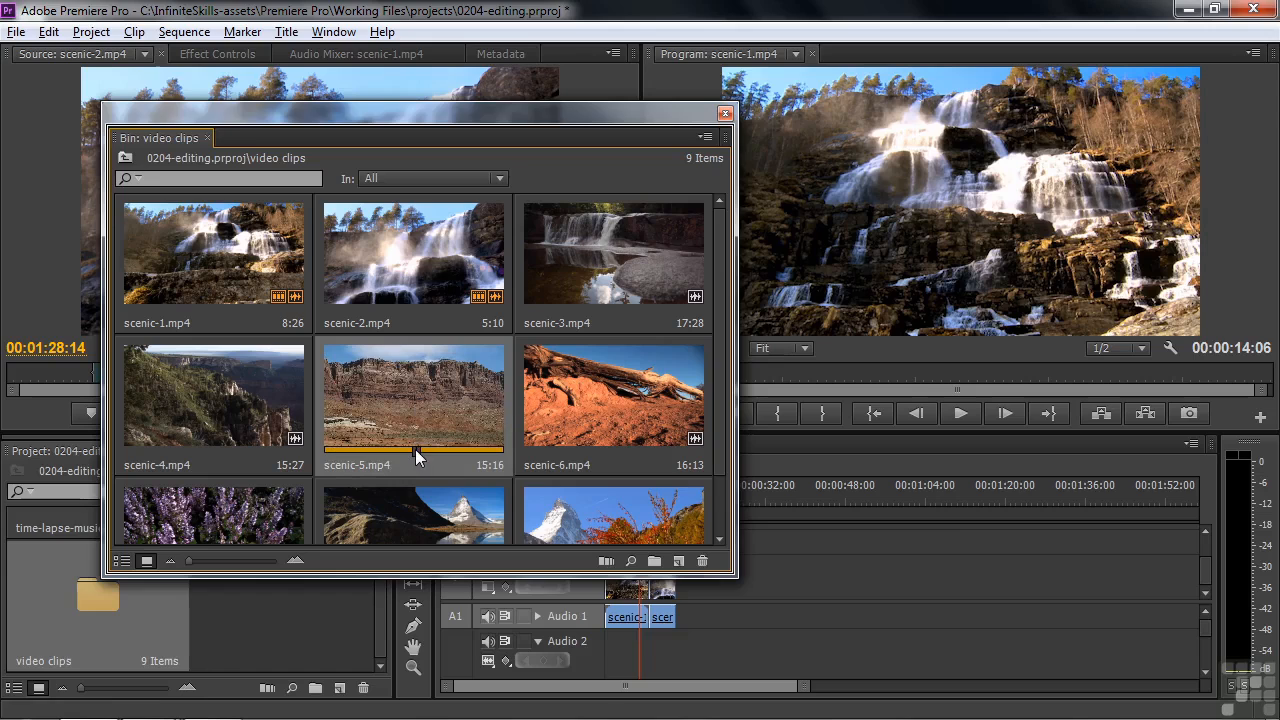
pyautogui.moveTo(415, 449); pyautogui.dragTo(356, 460)
pyautogui.press('i')
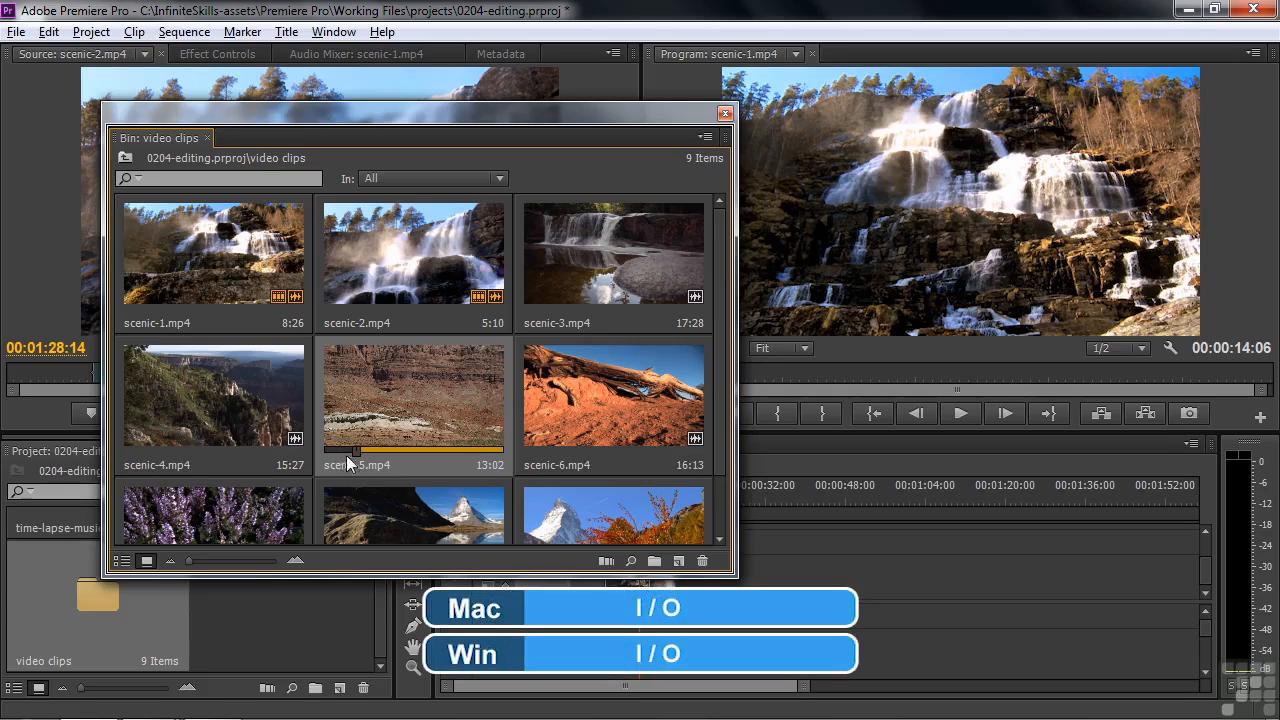
pyautogui.moveTo(357, 449); pyautogui.dragTo(455, 446)
pyautogui.press('o')
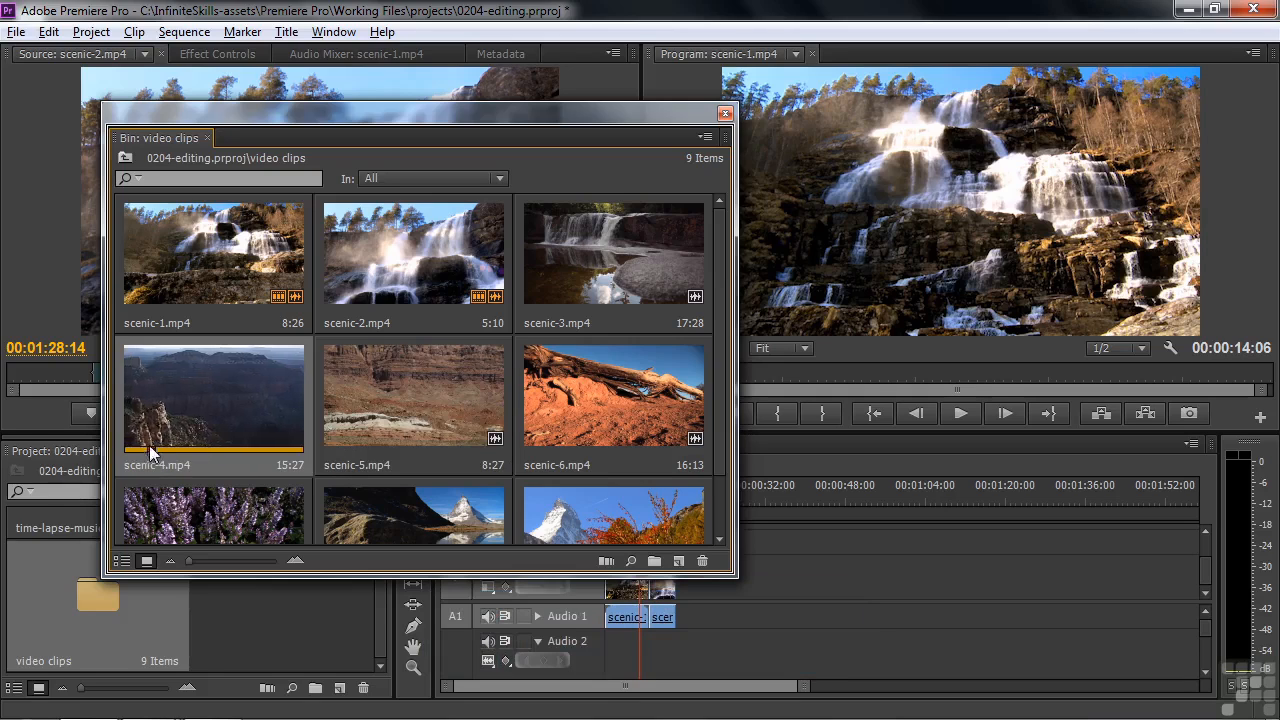
pyautogui.press('i')
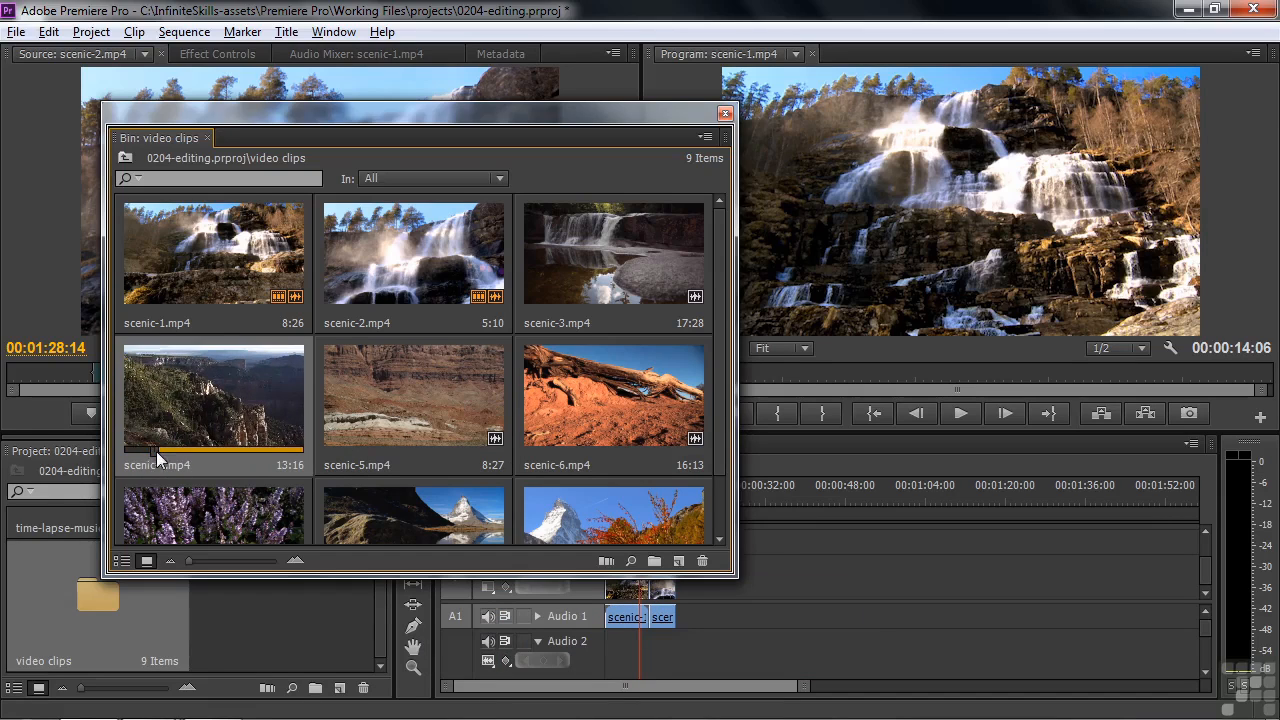
pyautogui.press('o')
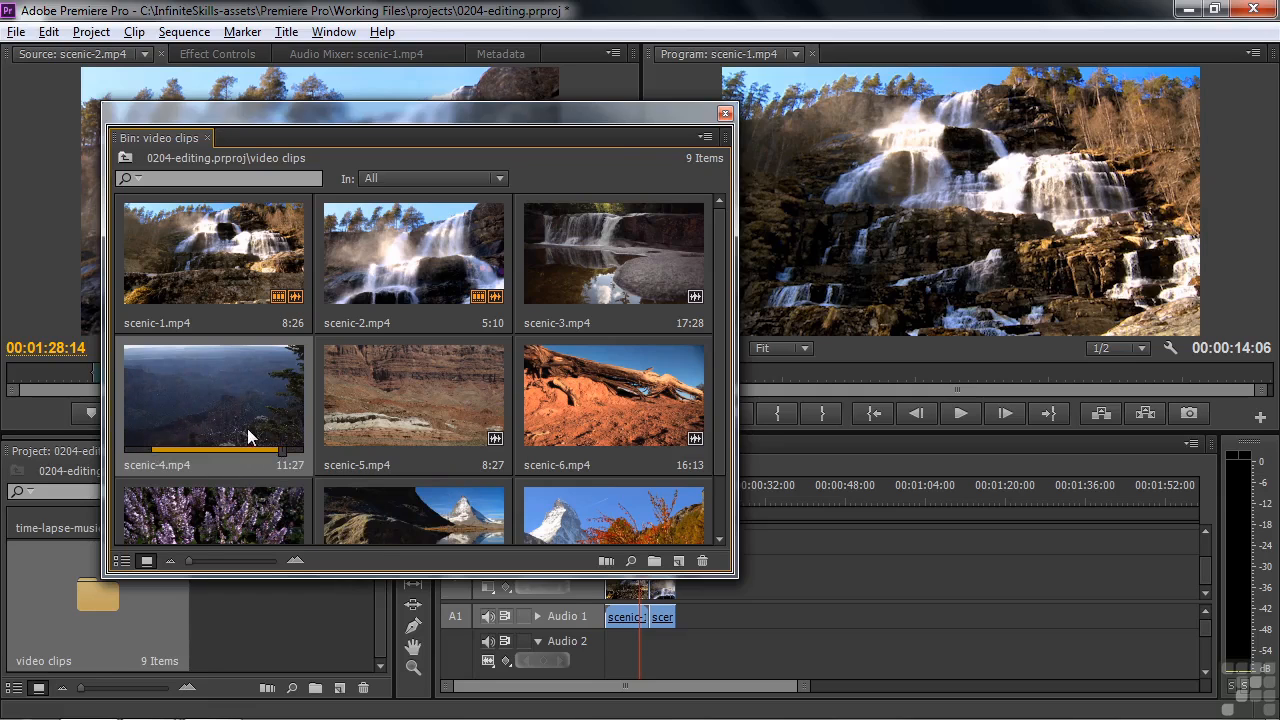
# Place scenic-4.mp4 and scenic-5.mp4 together, in that order, after scenic-2.mp4 in the sequence and close the bin window
pyautogui.click(247, 428)
pyautogui.keyDown('shift'); pyautogui.click(363, 410); pyautogui.keyUp('shift')
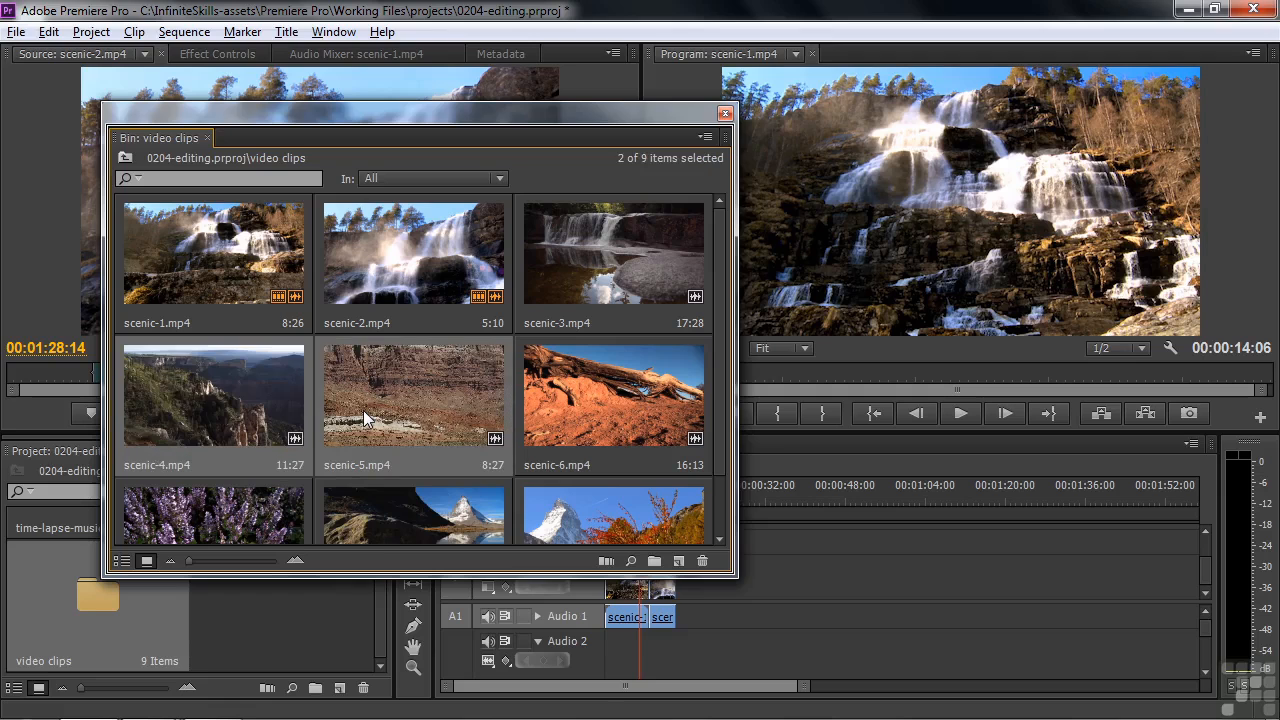
pyautogui.moveTo(380, 401); pyautogui.dragTo(690, 592)
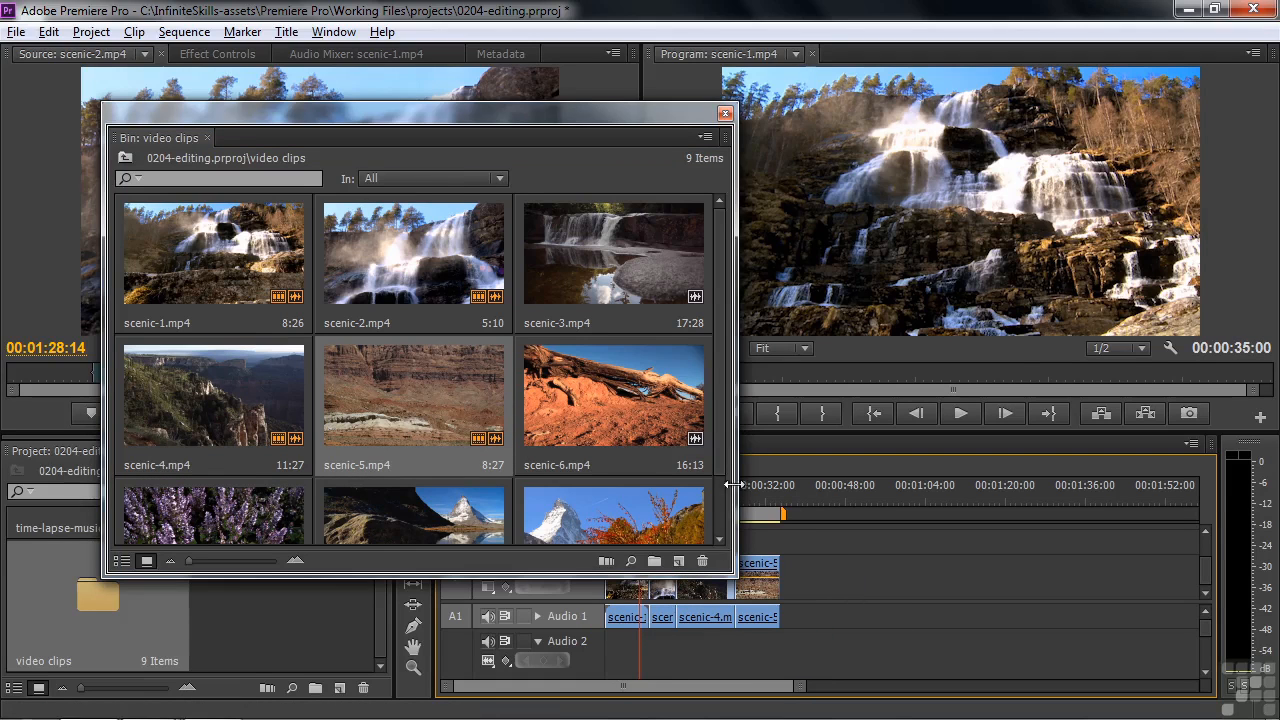
pyautogui.moveTo(635, 108); pyautogui.dragTo(590, 98)
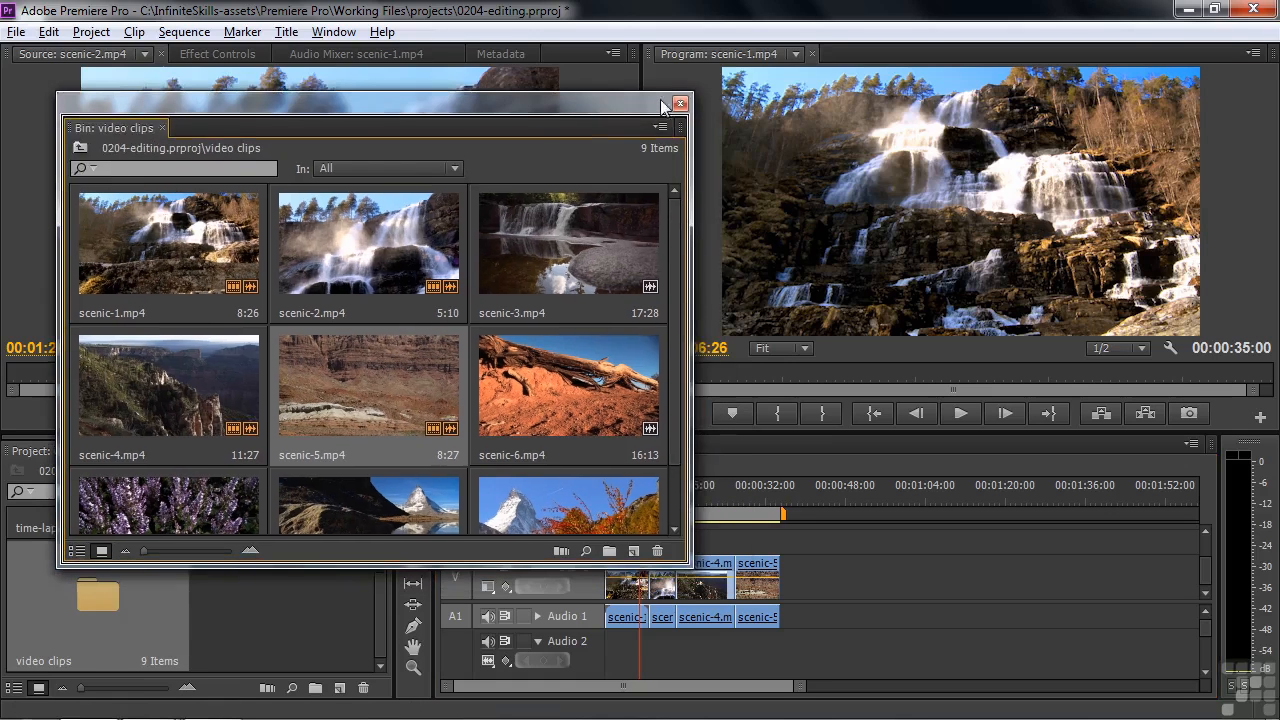
pyautogui.click(680, 103)
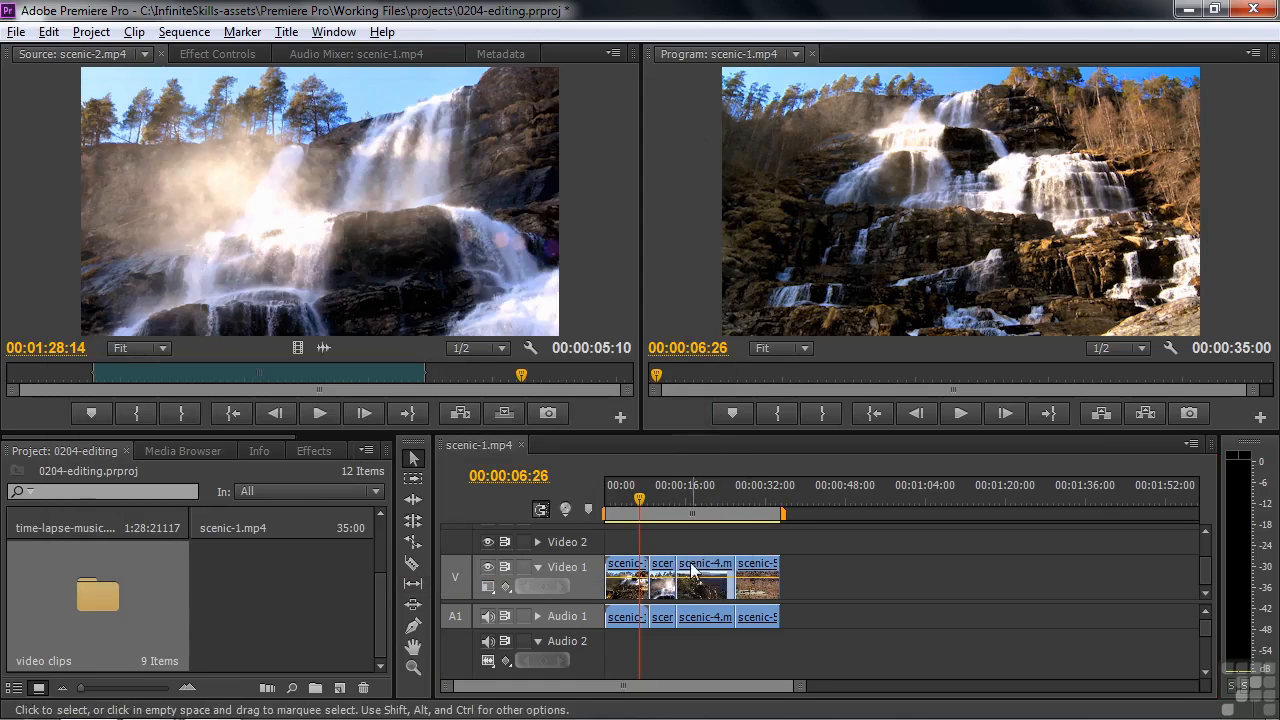
# Play the sequence from 00:00:25:17 across the cut between scenic-4.mp4 and scenic-5.mp4
pyautogui.moveTo(641, 497); pyautogui.dragTo(735, 503)
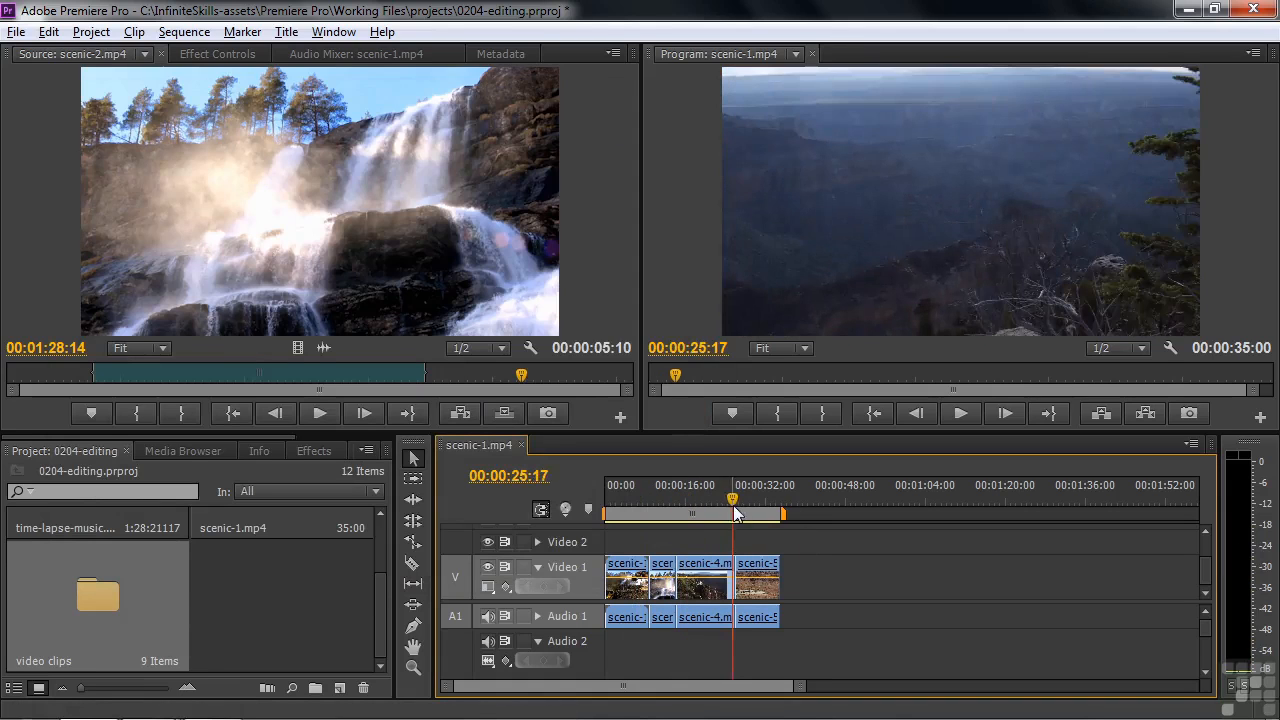
pyautogui.press('space')
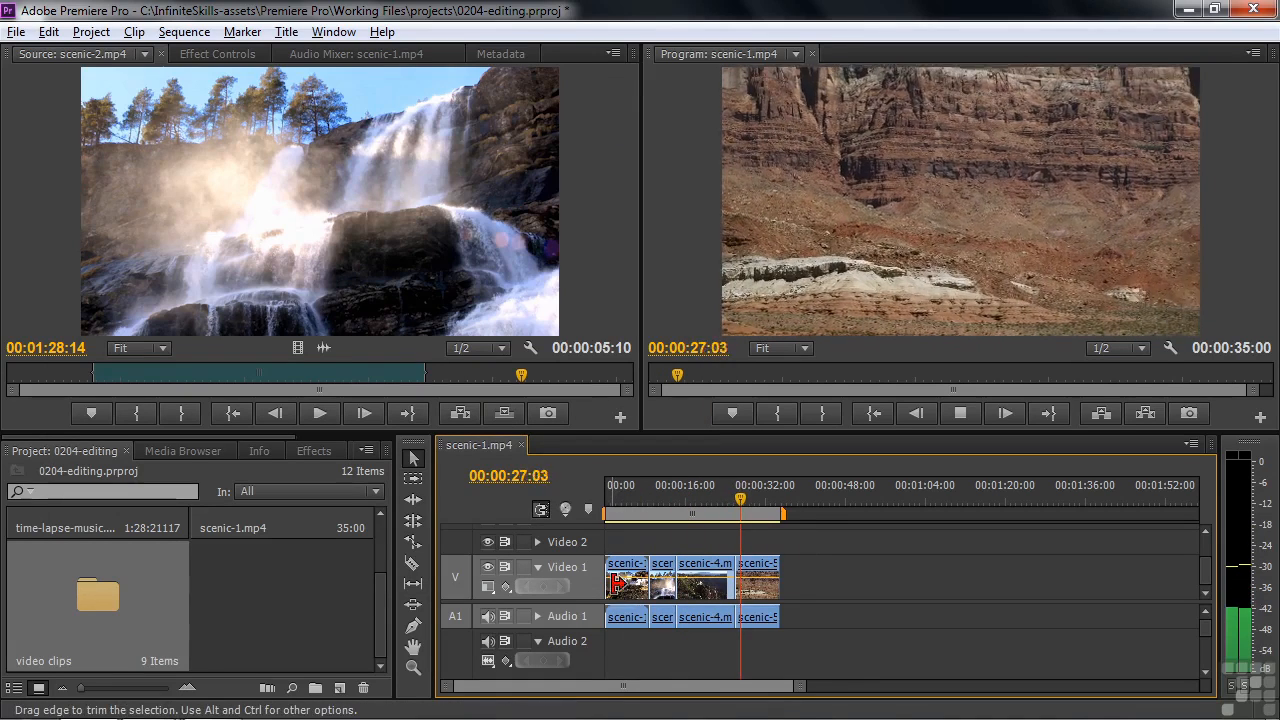
pyautogui.press('space')
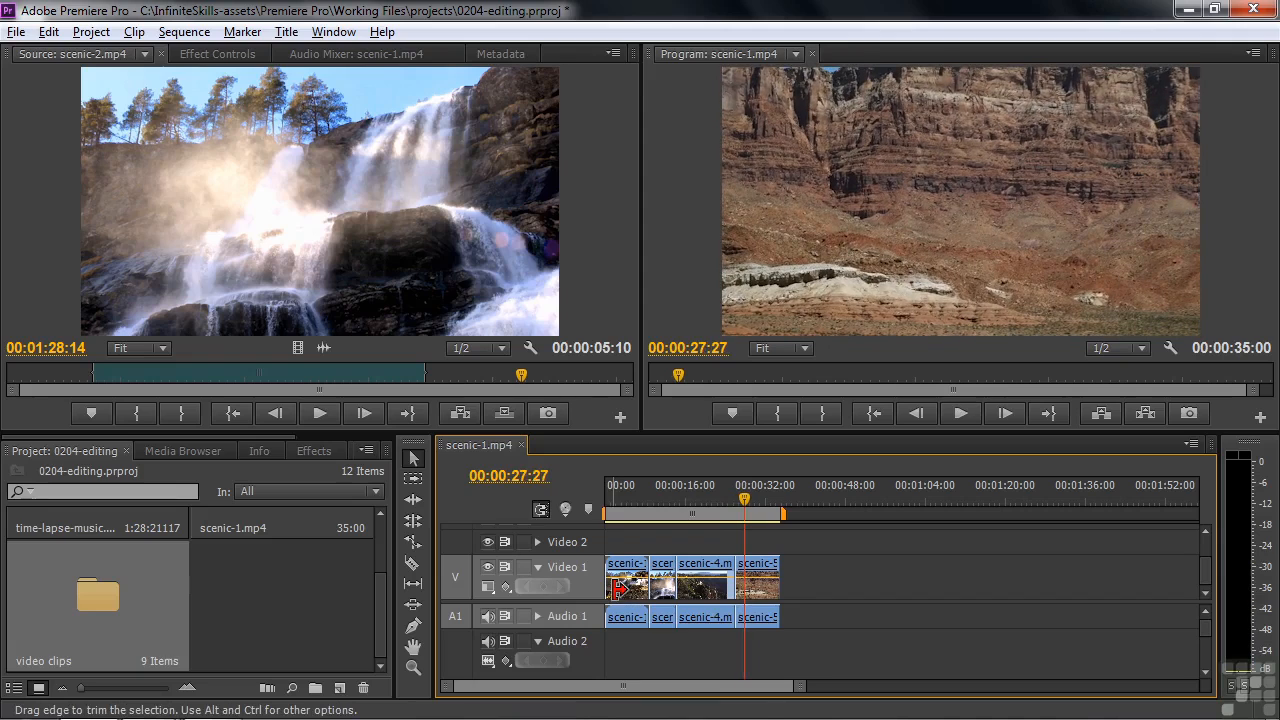
# Add timelapse-5.mp4 from the Media Browser after scenic-5.mp4 on Video 1, and return to the project items in list view
pyautogui.click(191, 452)
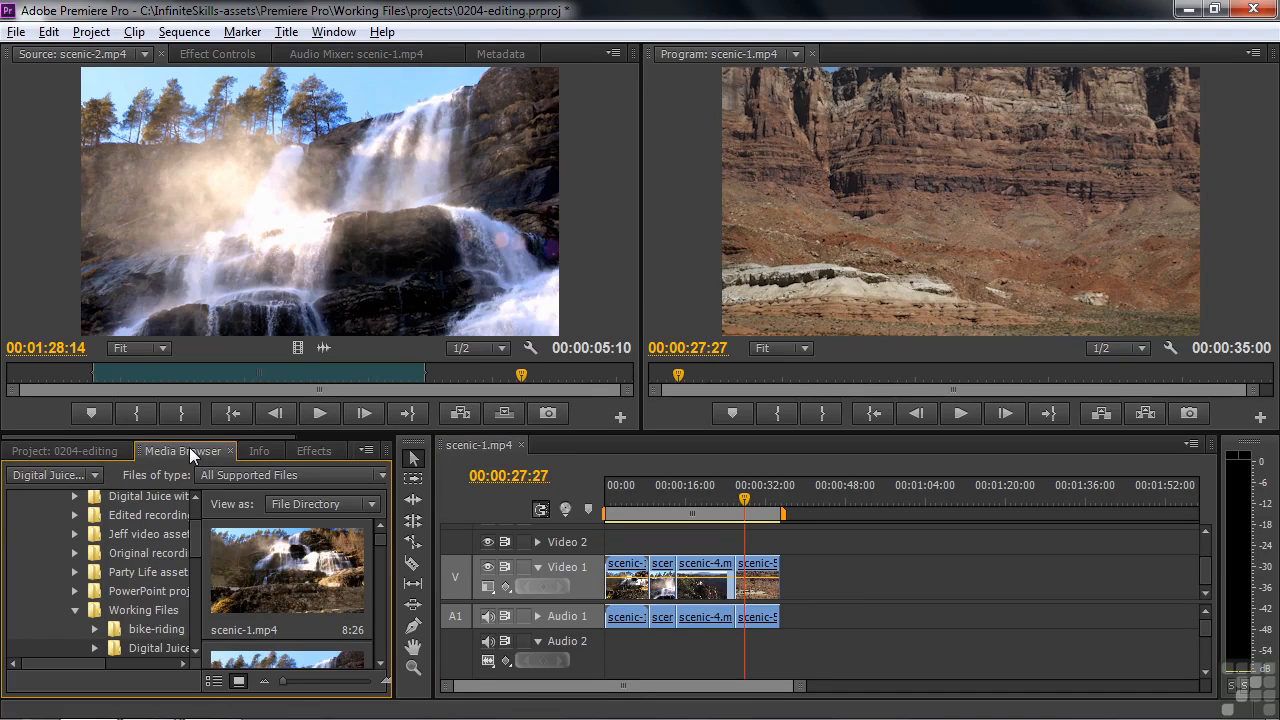
pyautogui.moveTo(377, 546); pyautogui.dragTo(376, 649)
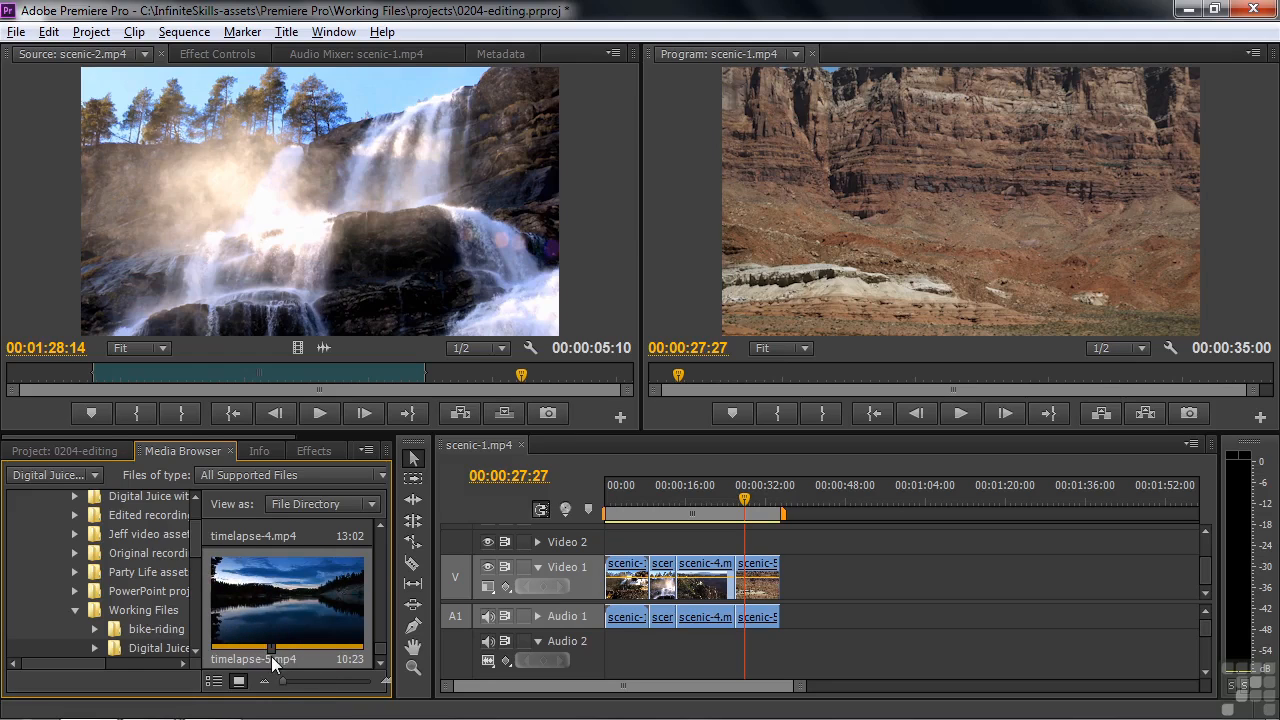
pyautogui.moveTo(254, 584); pyautogui.dragTo(790, 578)
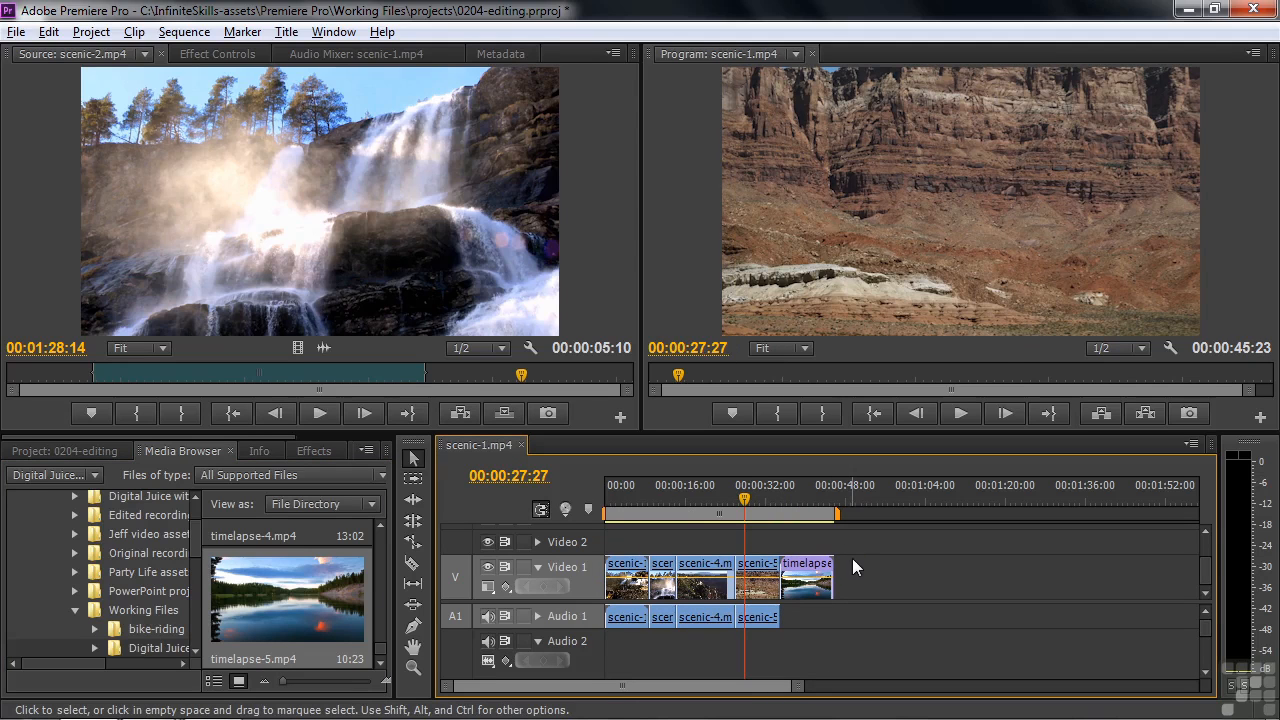
pyautogui.click(73, 451)
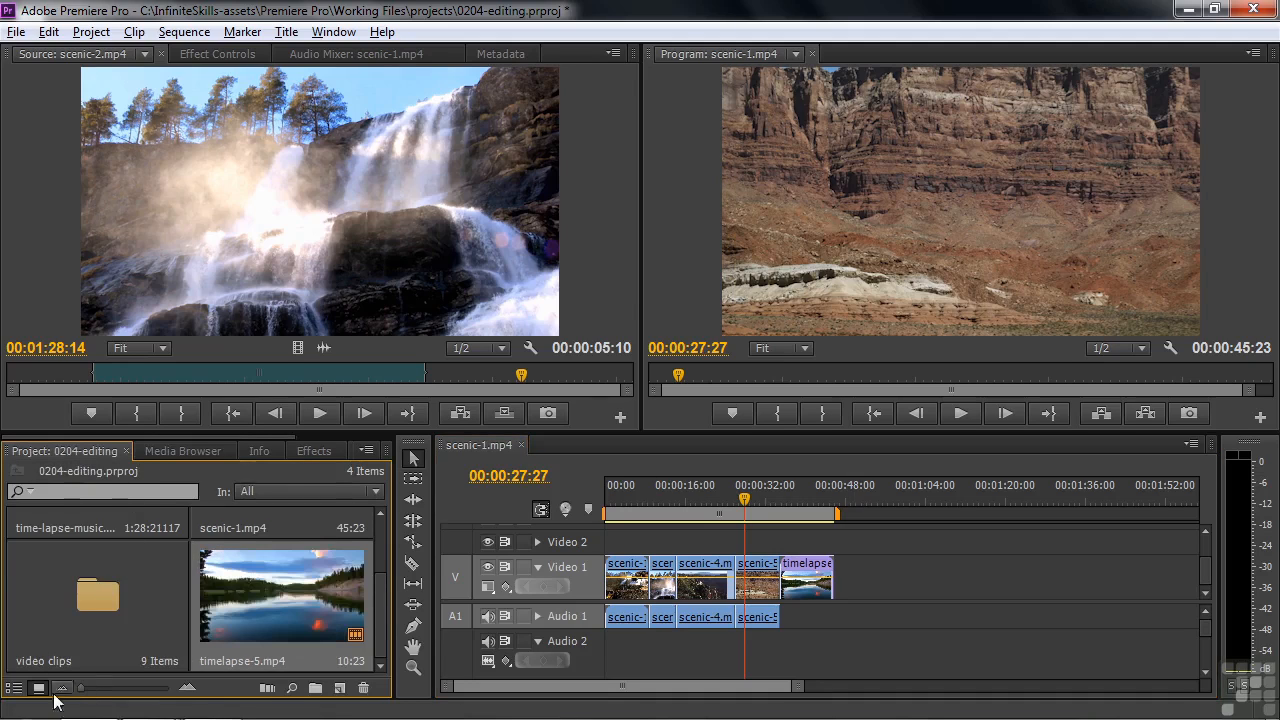
pyautogui.click(15, 688)
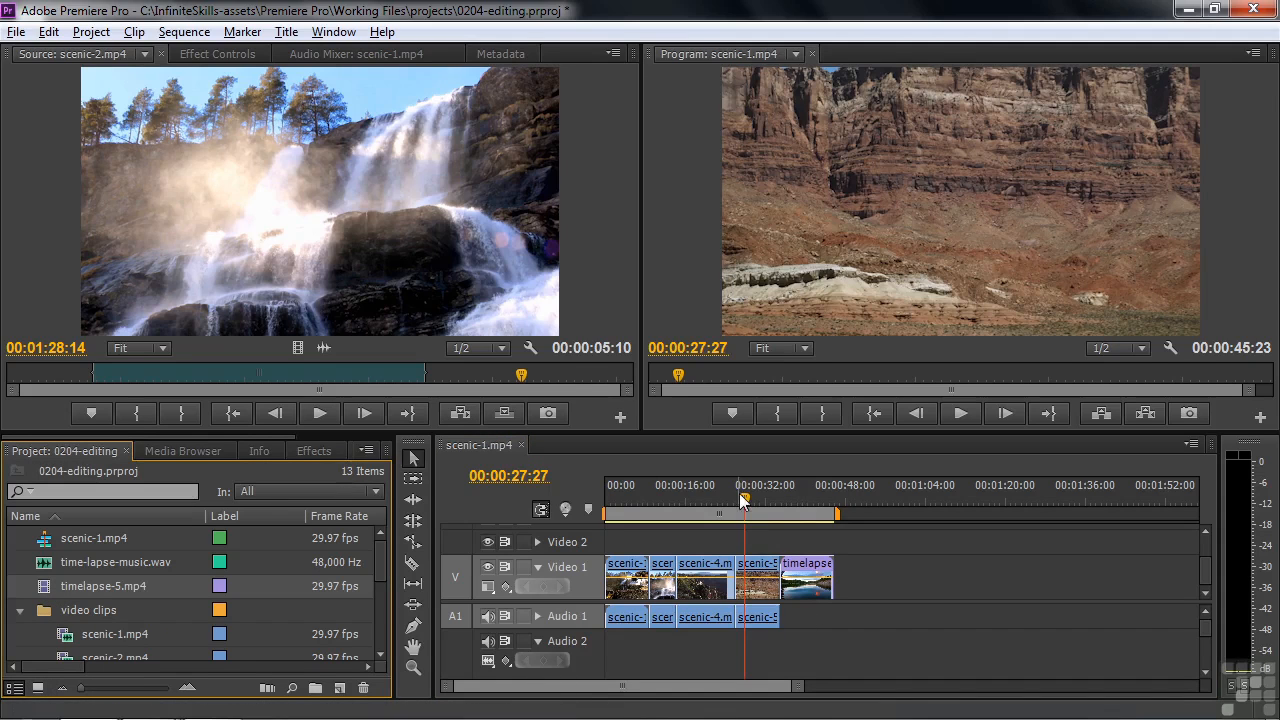
# Play part of the timelapse-5.mp4 clip in the sequence, stopping at 00:00:38:25
pyautogui.click(792, 500)
pyautogui.press('space')
pyautogui.press('space')
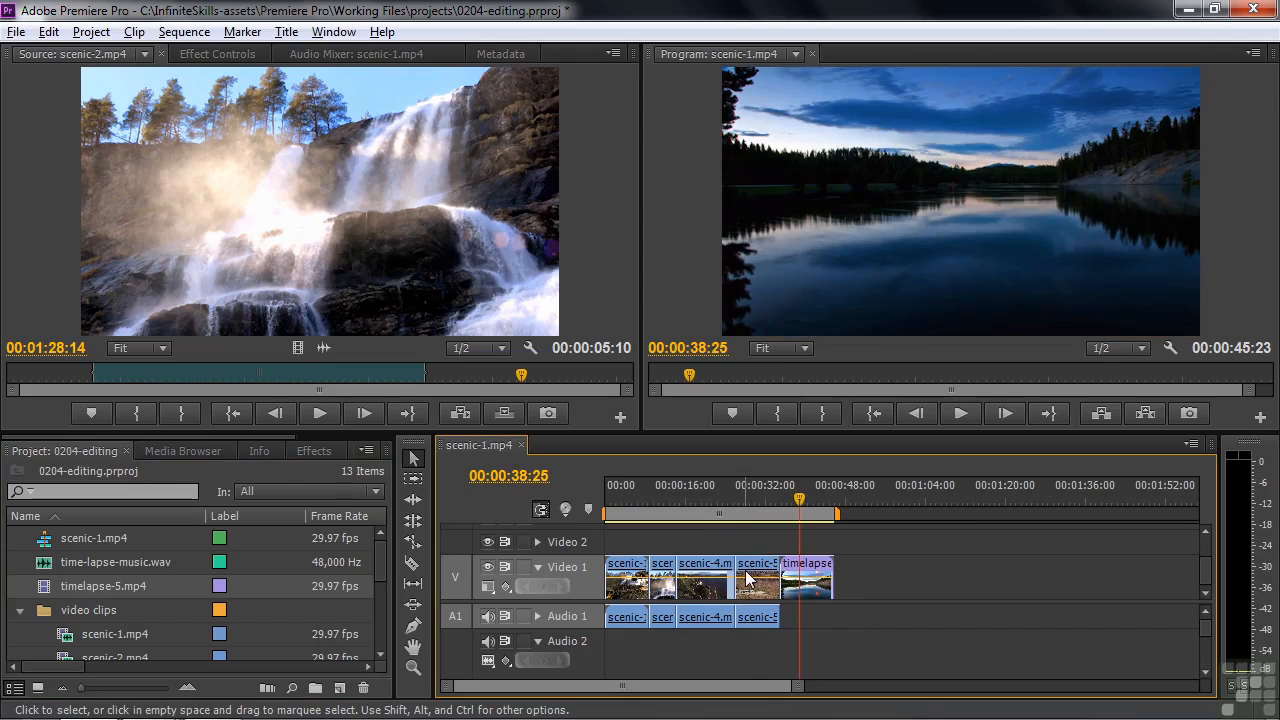
# Trim the end of scenic-4.mp4 back to about 22 seconds on the timeline, keeping scenic-5.mp4 in place
pyautogui.press('=')
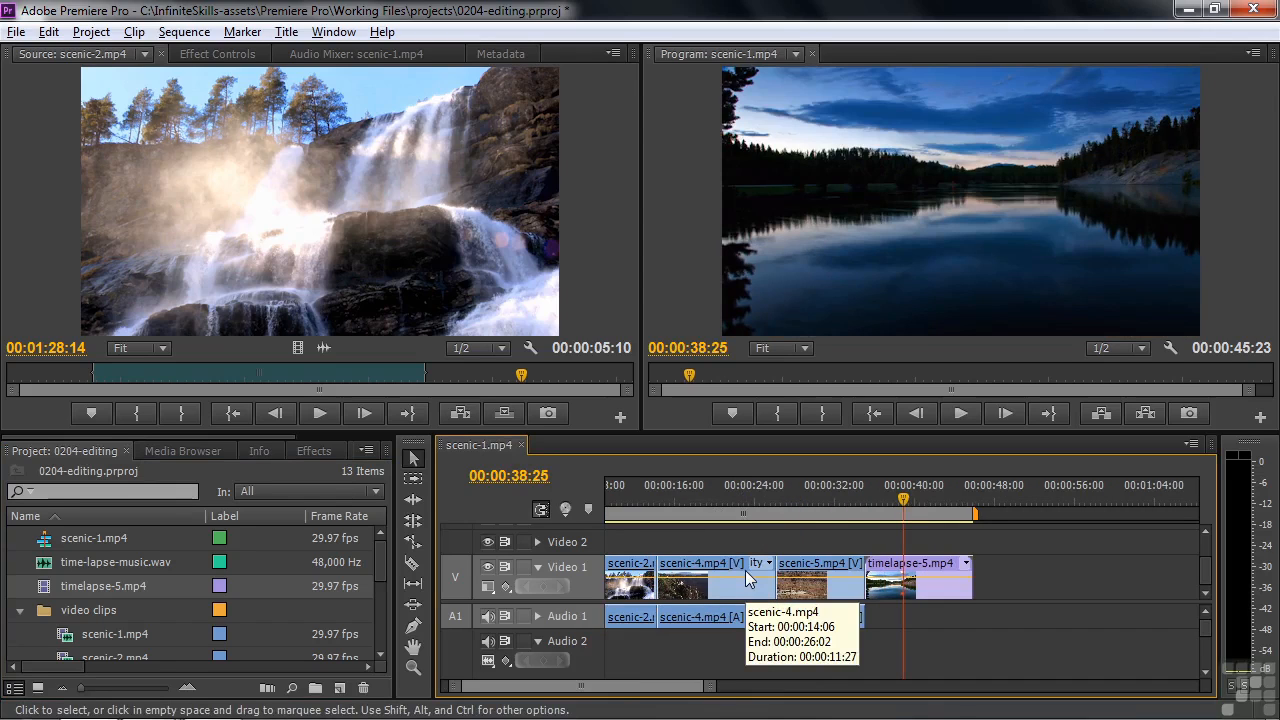
pyautogui.moveTo(611, 686); pyautogui.dragTo(545, 686)
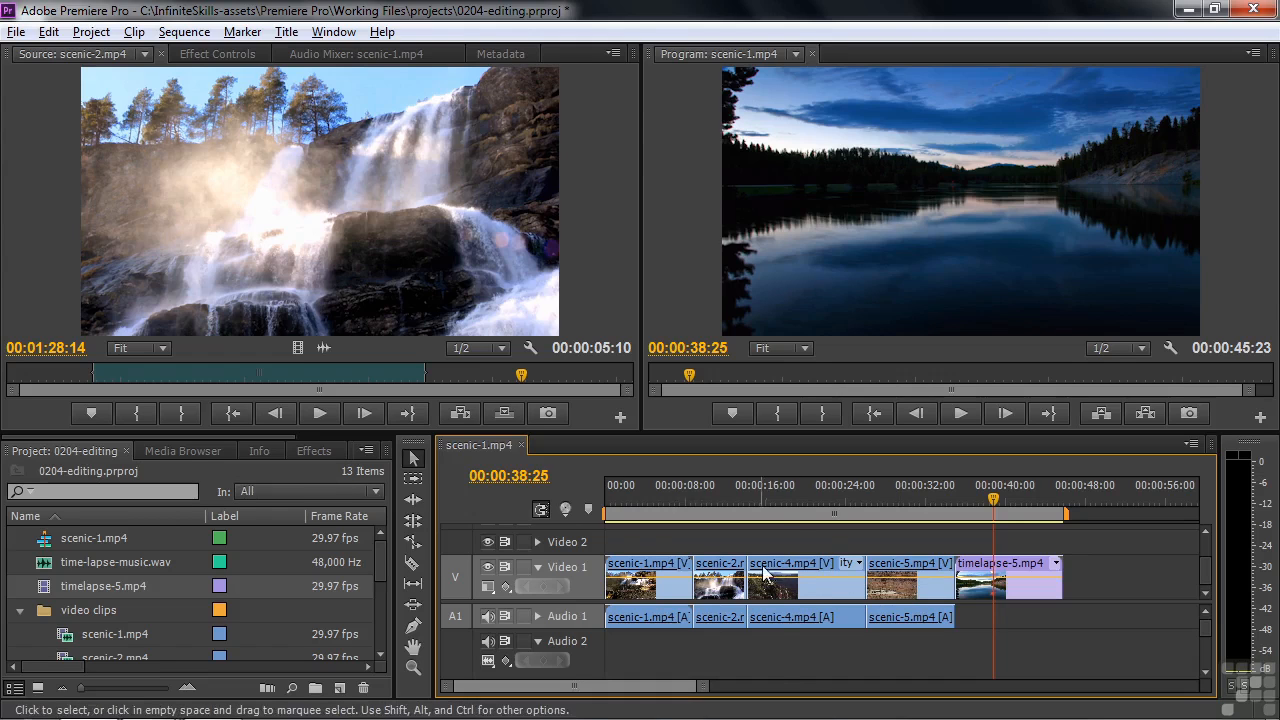
pyautogui.click(784, 500)
pyautogui.moveTo(785, 506); pyautogui.dragTo(807, 523)
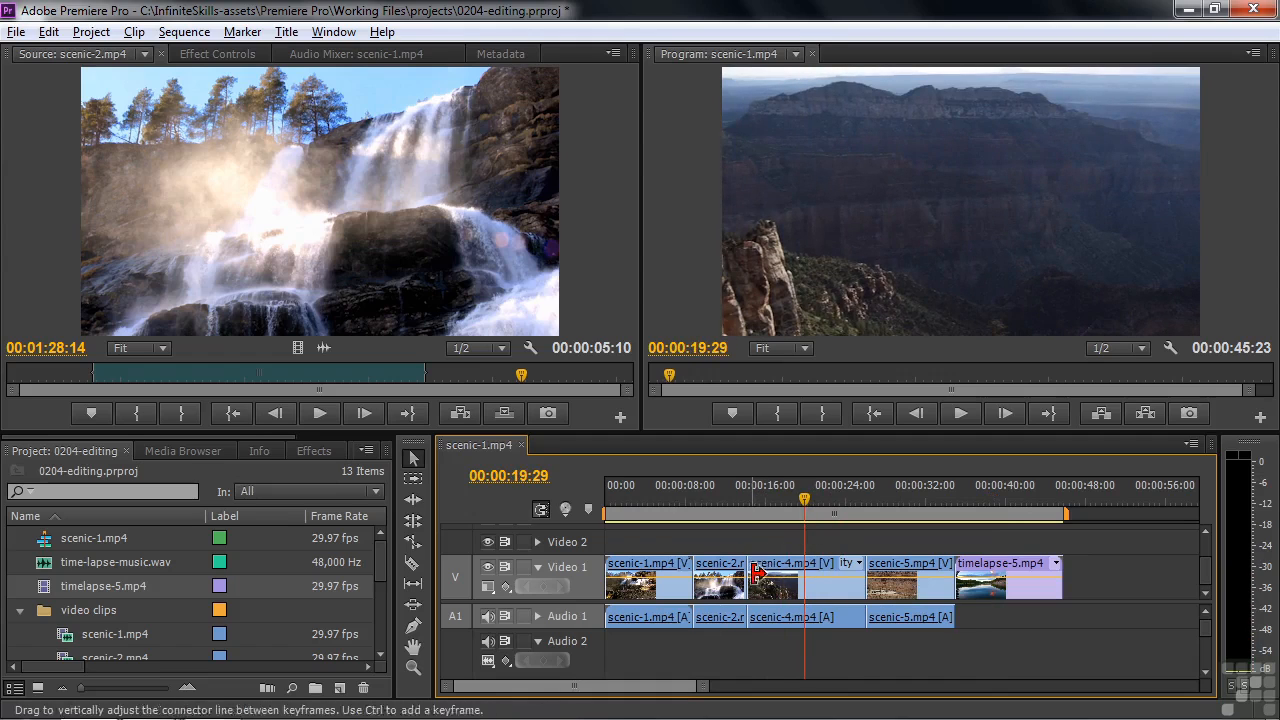
pyautogui.click(858, 568)
pyautogui.moveTo(851, 567); pyautogui.dragTo(827, 568)
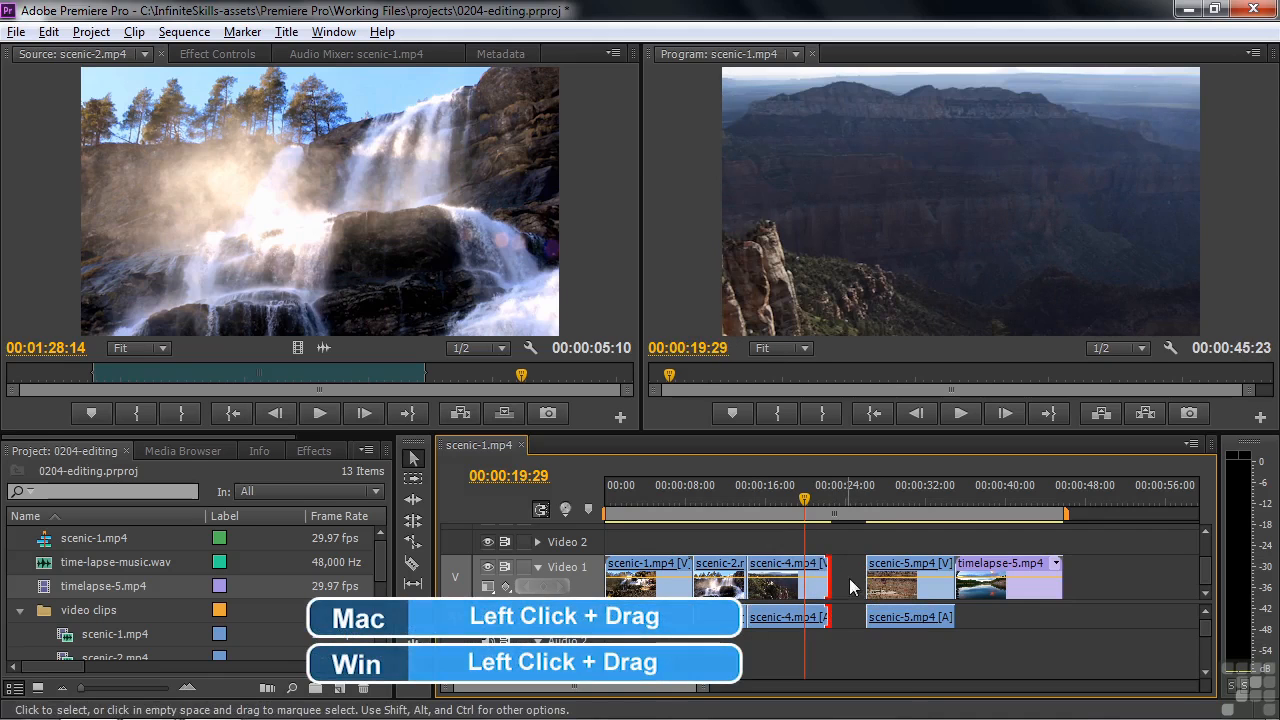
# Undo the end trim of scenic-4.mp4 and try trimming its start to about 17 seconds, undoing that trim too
pyautogui.moveTo(812, 497); pyautogui.dragTo(800, 536)
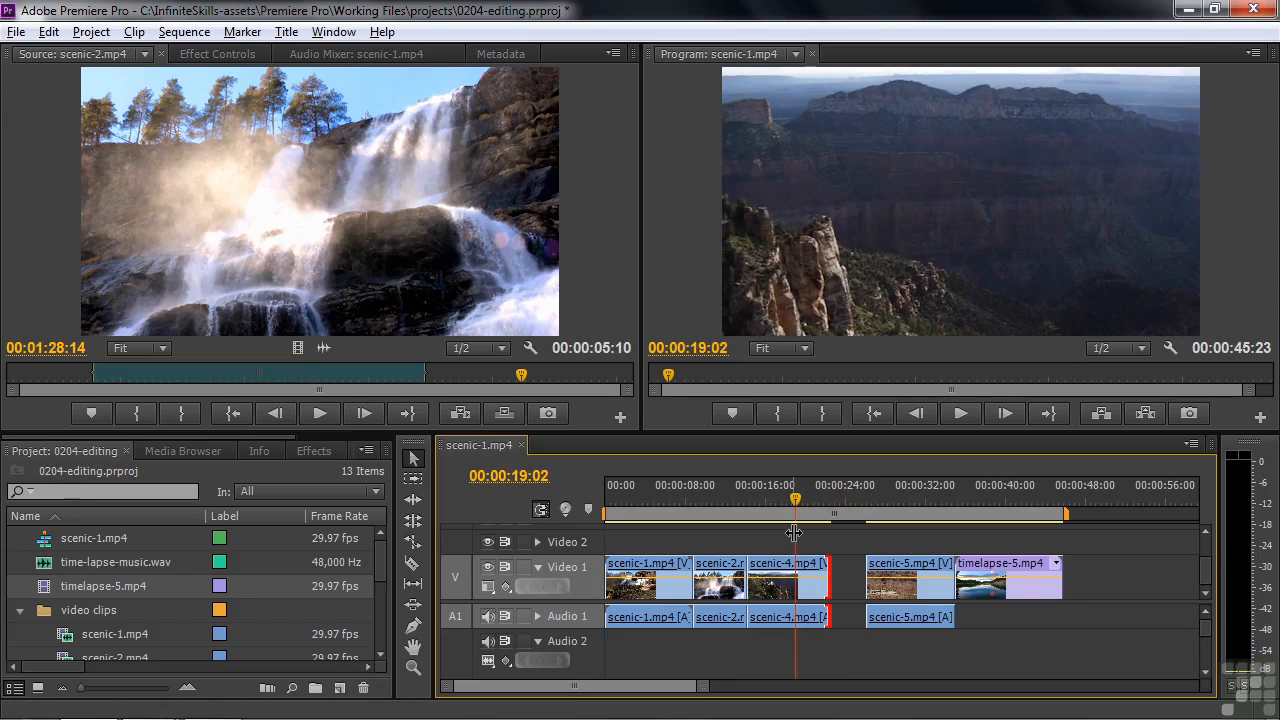
pyautogui.hotkey('ctrl', 'z')
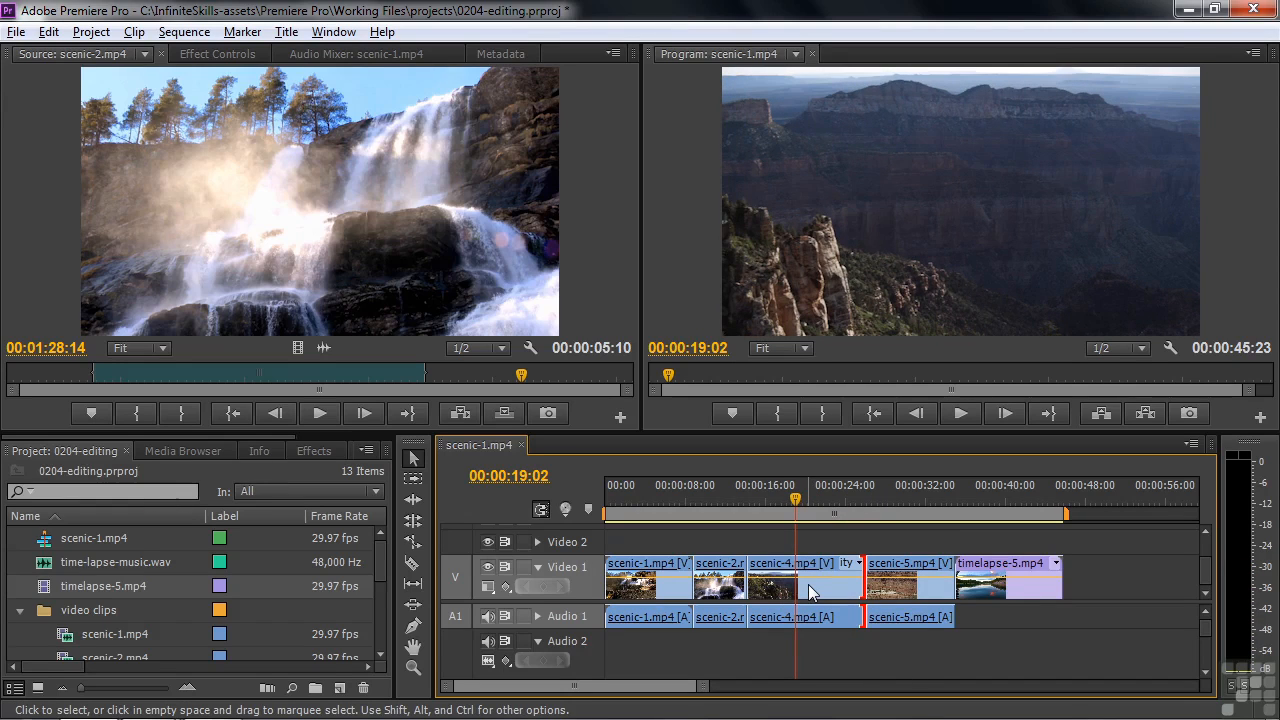
pyautogui.moveTo(752, 575)
pyautogui.mouseDown()
pyautogui.moveTo(792, 573)
pyautogui.moveTo(776, 575)
pyautogui.mouseUp()
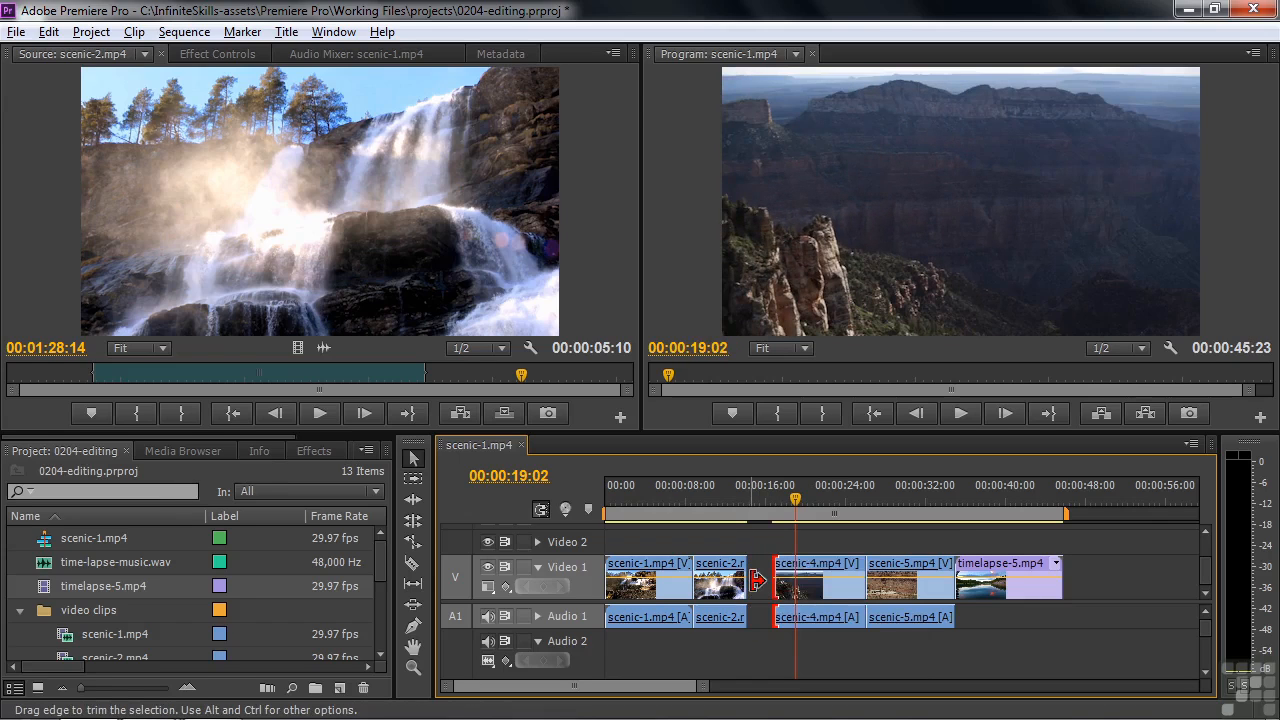
pyautogui.hotkey('ctrl', 'z')
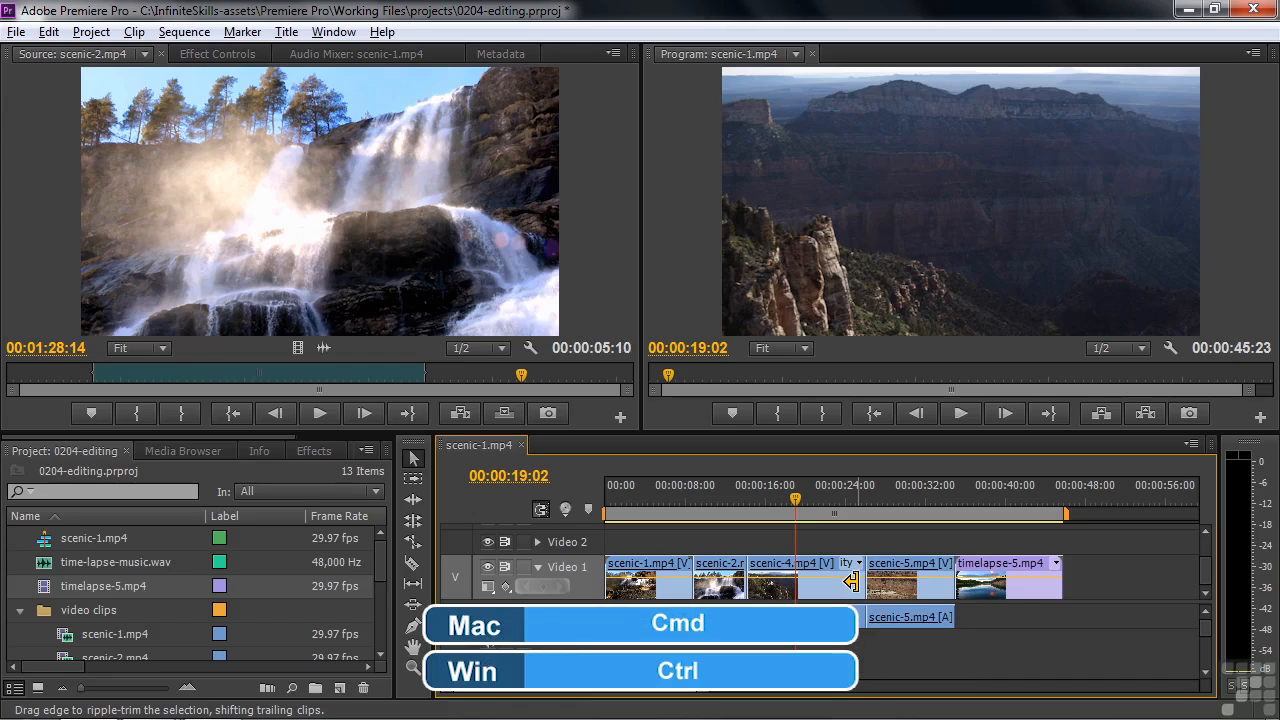
# Ripple-trim scenic-4.mp4, shortening its end by about 2.7 seconds and its start by about 1.9 seconds
pyautogui.moveTo(850, 580); pyautogui.dragTo(825, 583)
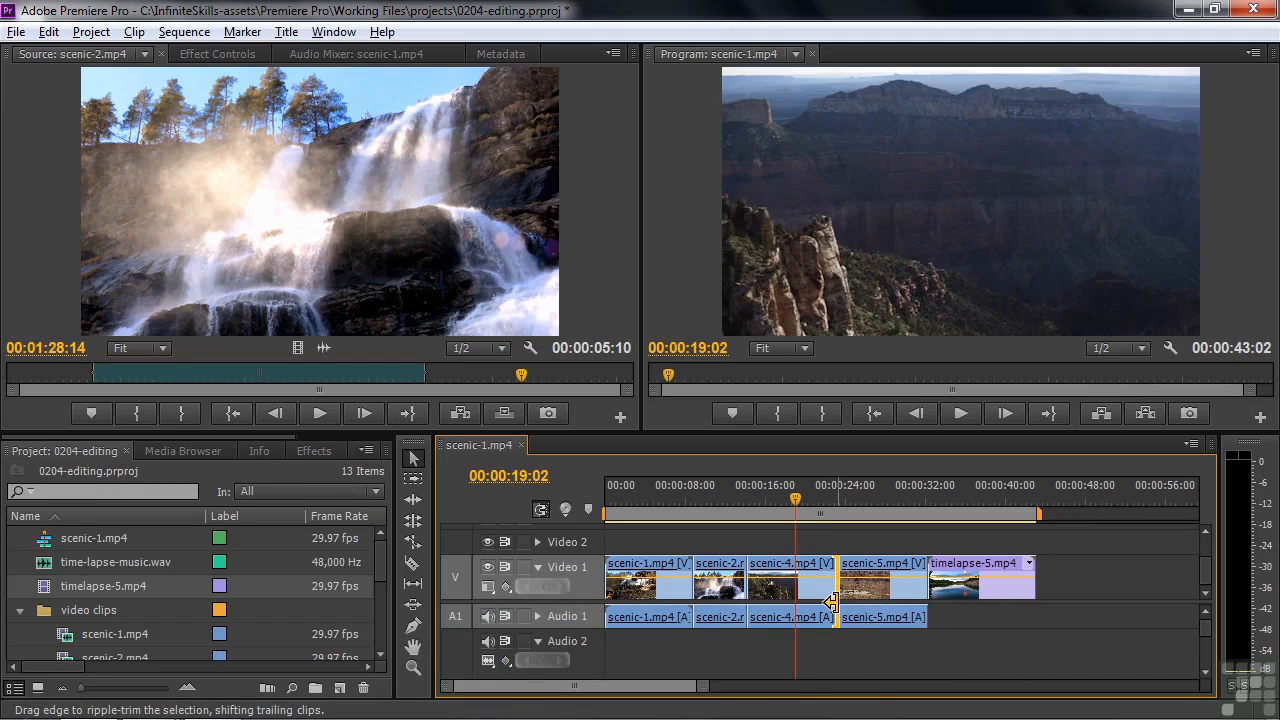
pyautogui.click(768, 538)
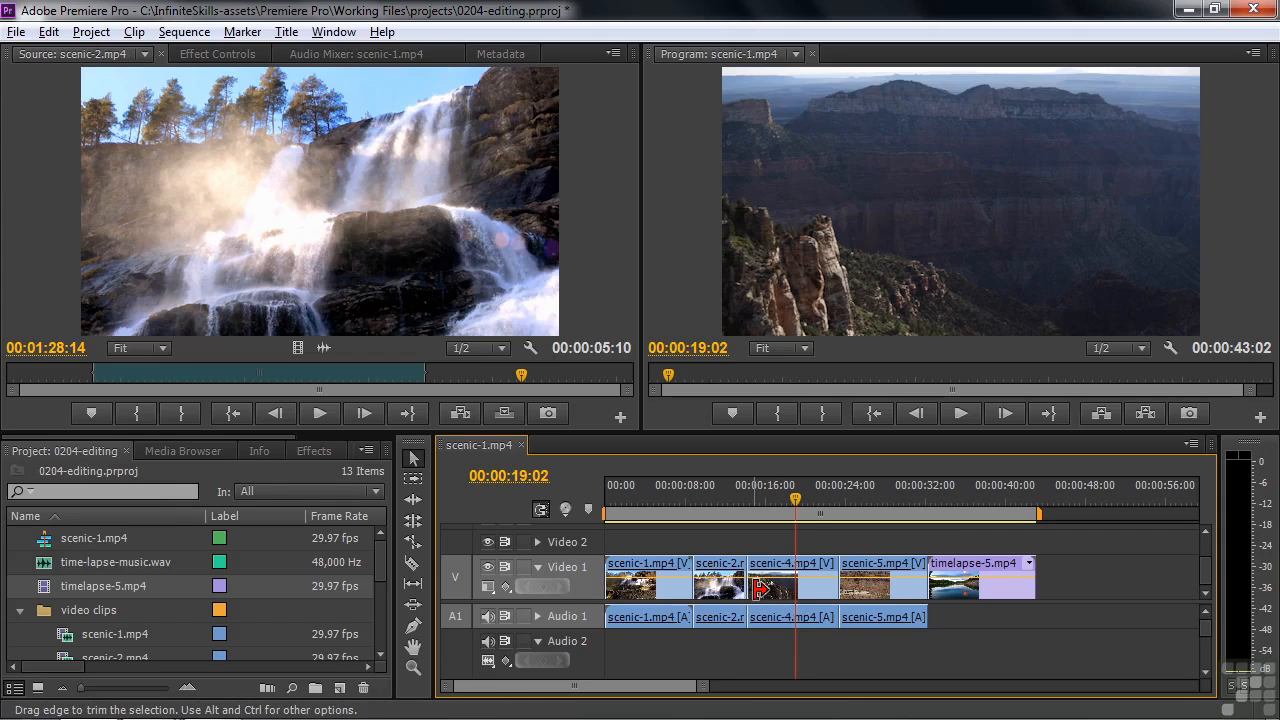
pyautogui.press('ctrl')
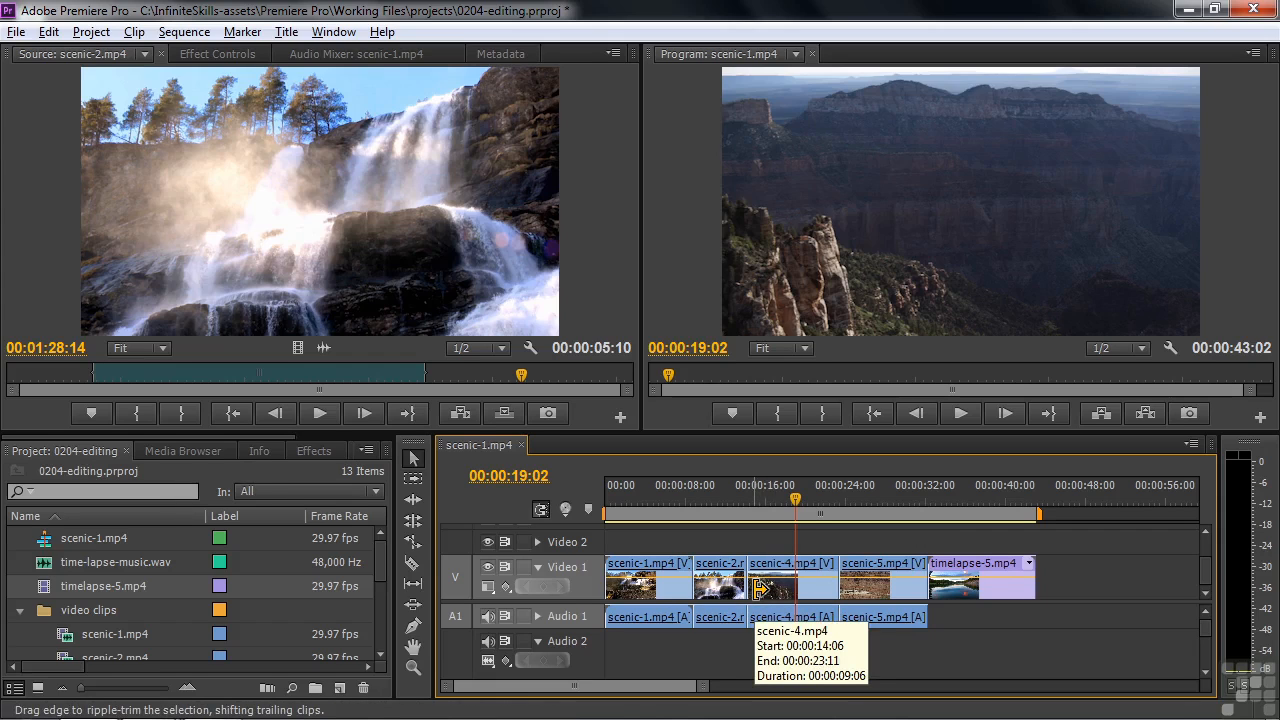
pyautogui.moveTo(760, 590); pyautogui.dragTo(778, 592)
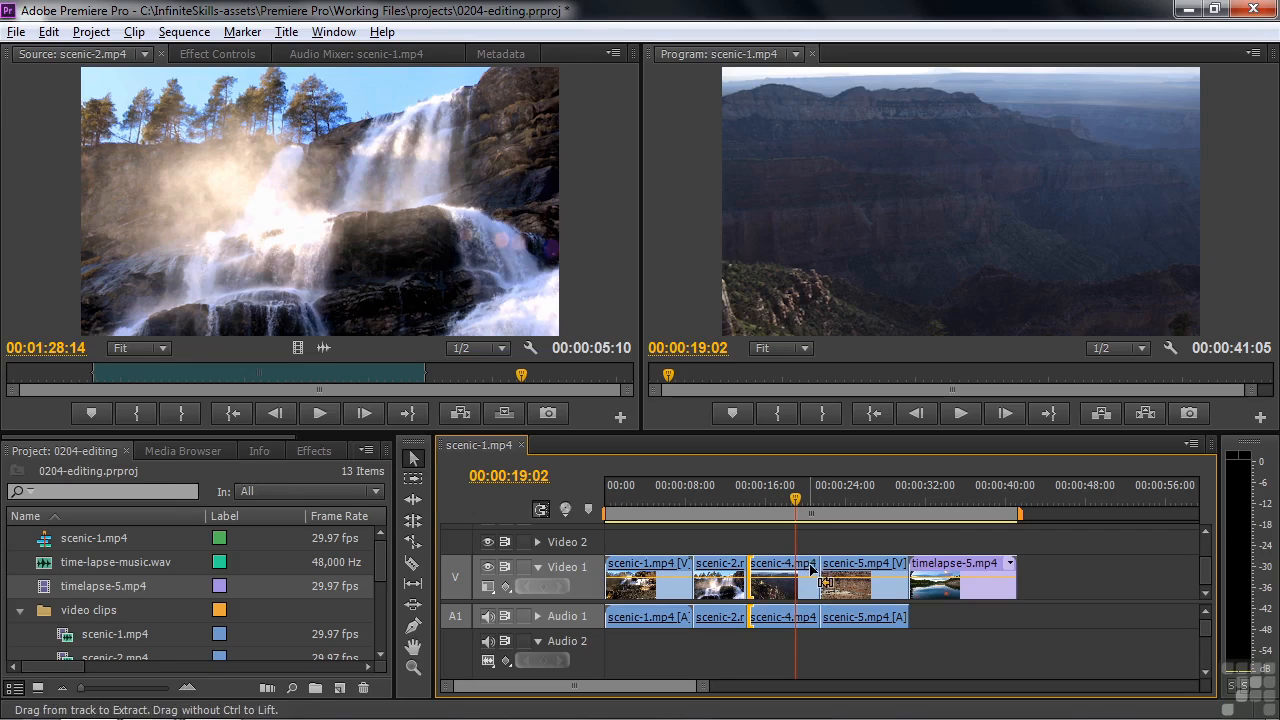
# Roll the cut between scenic-4.mp4 and scenic-5.mp4 about one second earlier, and put the playhead at 00:00:14:27
pyautogui.moveTo(818, 568)
pyautogui.mouseDown()
pyautogui.moveTo(799, 568)
pyautogui.moveTo(807, 576)
pyautogui.mouseUp()
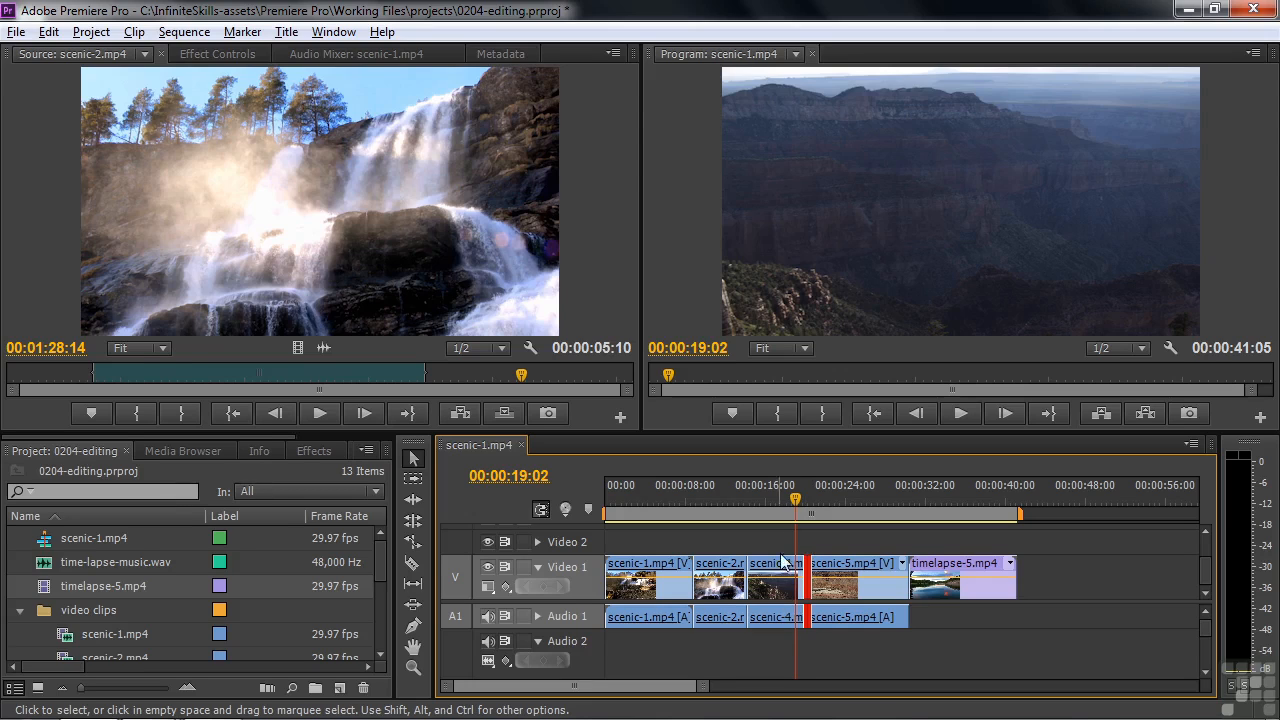
pyautogui.moveTo(798, 497); pyautogui.dragTo(795, 495)
pyautogui.click(755, 498)
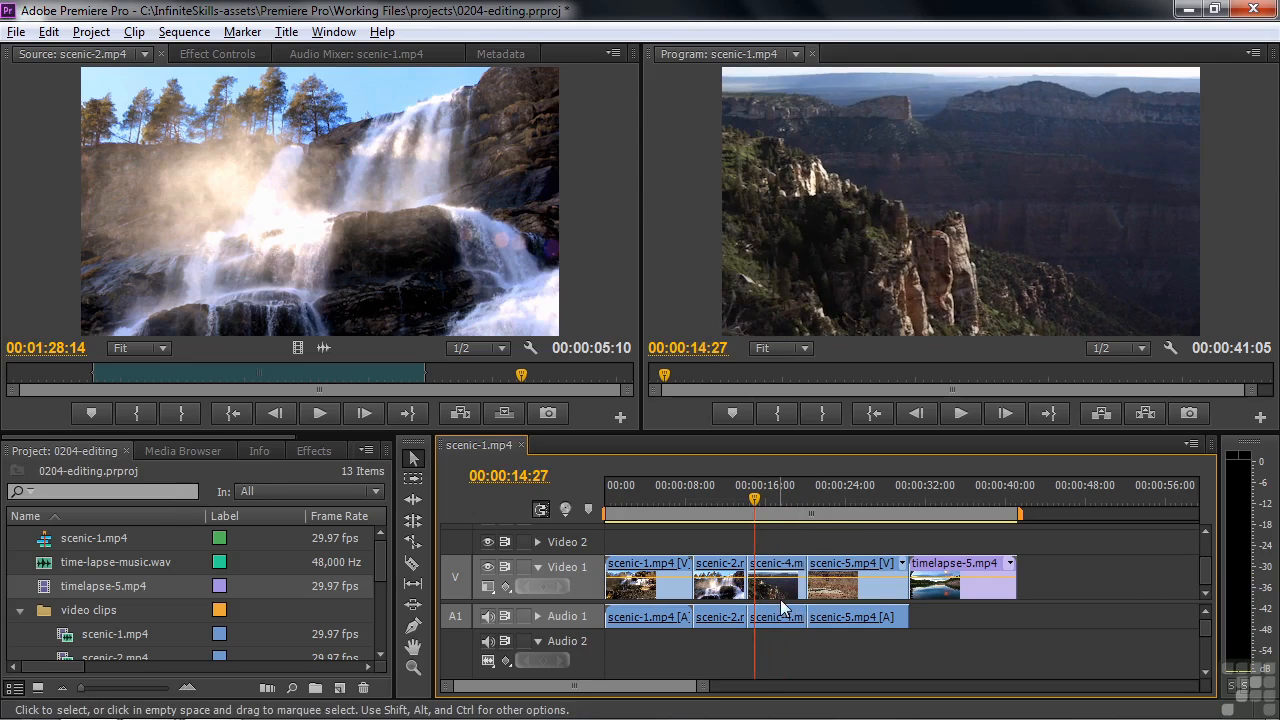
# Enter trim mode at the cut between scenic-2.mp4 and scenic-4.mp4 and roll it 19 frames later during playback
pyautogui.press('t')
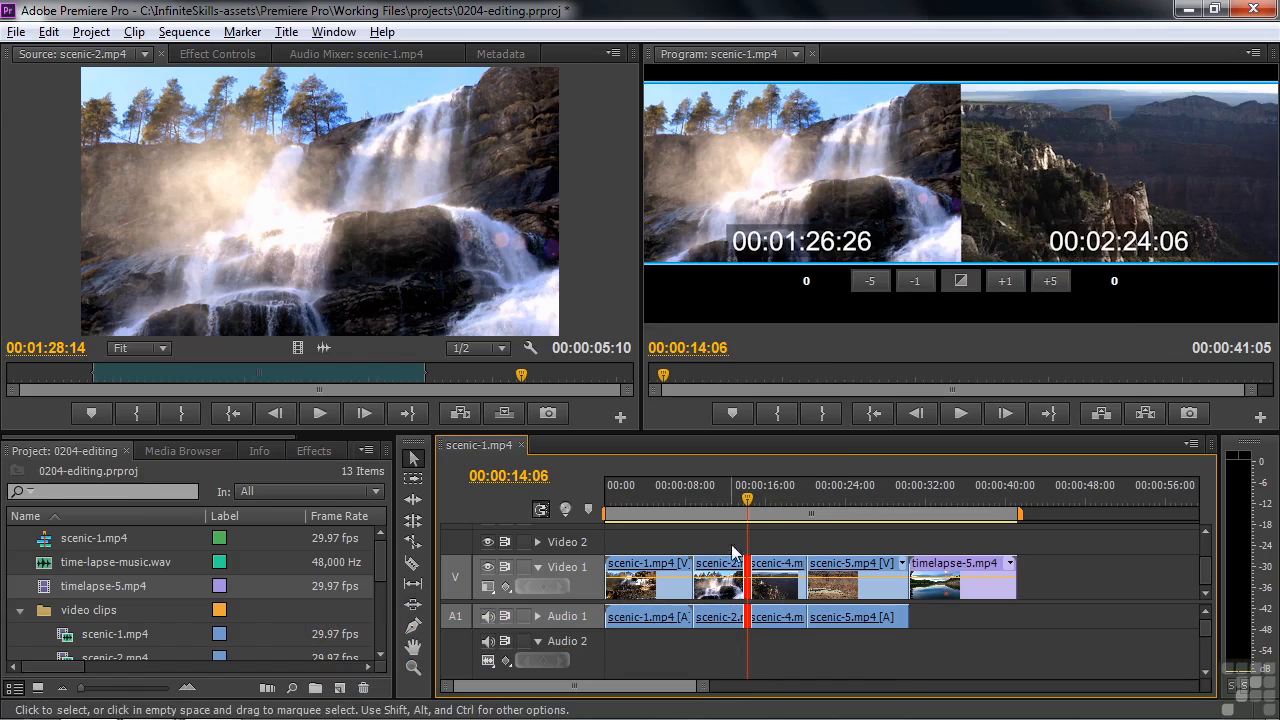
pyautogui.click(965, 142)
pyautogui.press('l')
pyautogui.press('j')
pyautogui.press('l')
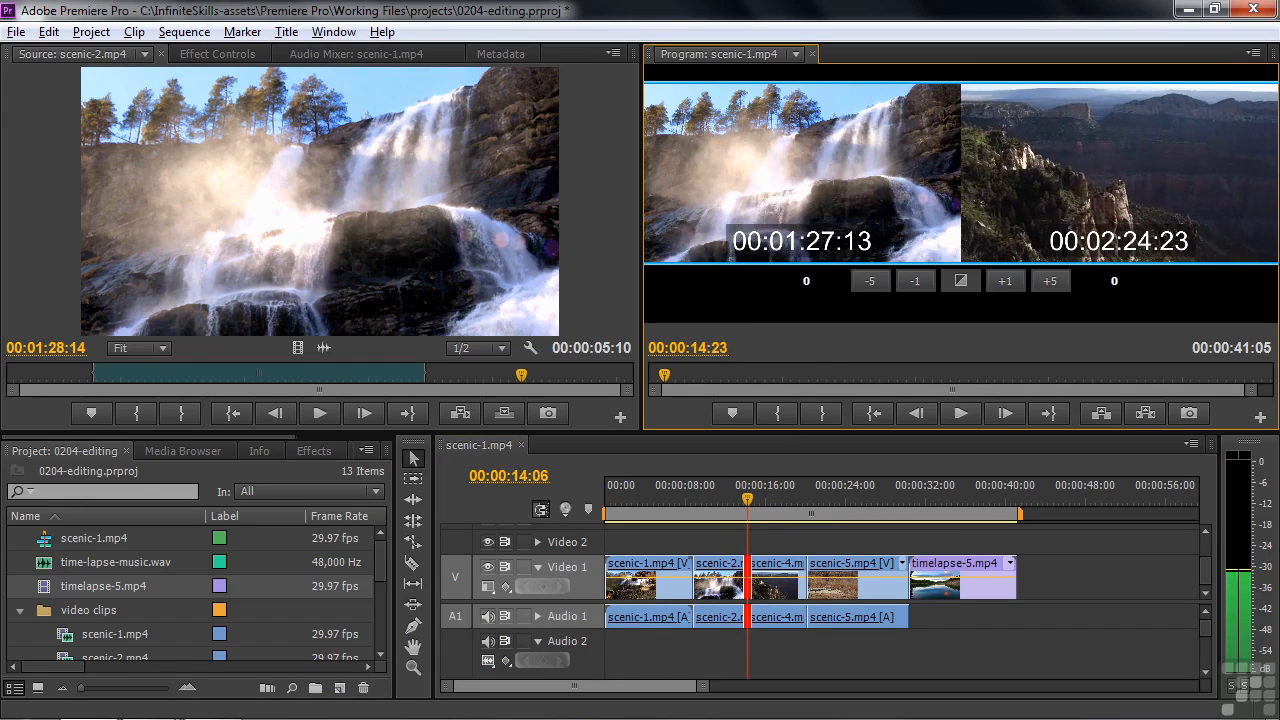
pyautogui.press('k')
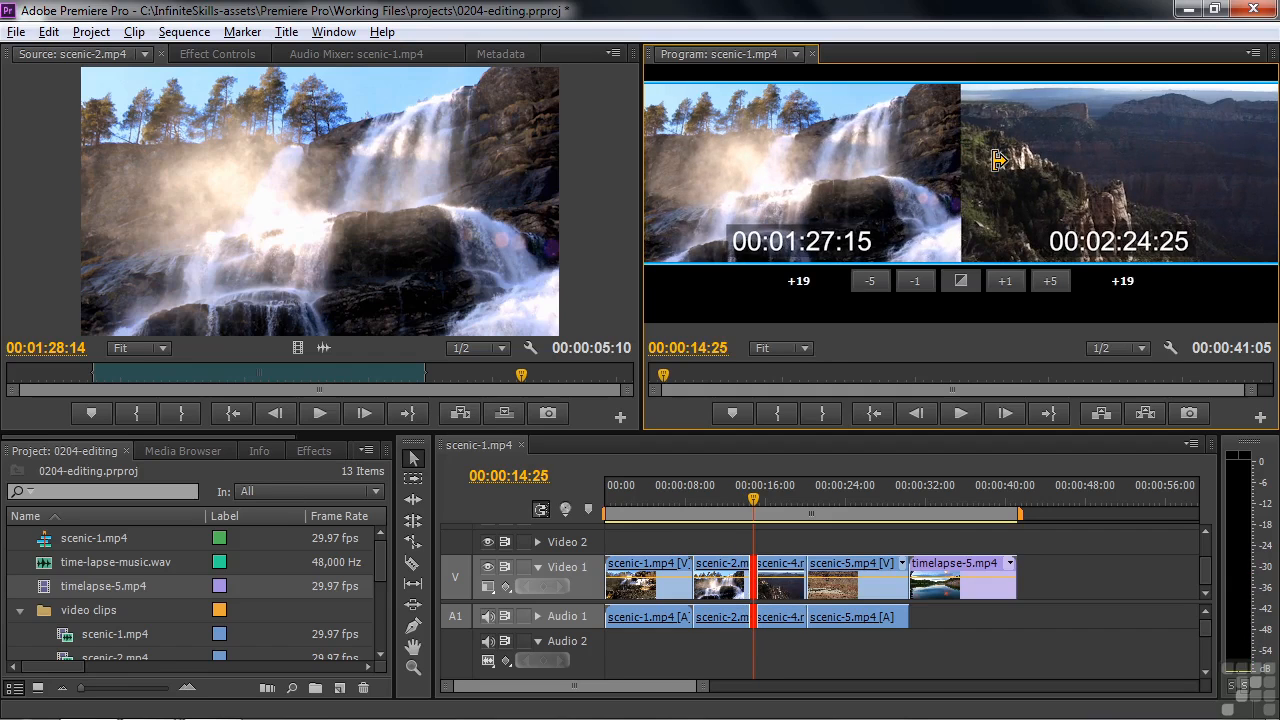
# Ripple-trim the same cut so the start of scenic-4.mp4 is shifted +30 frames and the end of scenic-2.mp4 +22 frames
pyautogui.moveTo(998, 160)
pyautogui.mouseDown()
pyautogui.moveTo(1036, 160)
pyautogui.moveTo(995, 160)
pyautogui.moveTo(1014, 160)
pyautogui.mouseUp()
pyautogui.press('k')
pyautogui.click(944, 173)
pyautogui.press('j')
pyautogui.press('l')
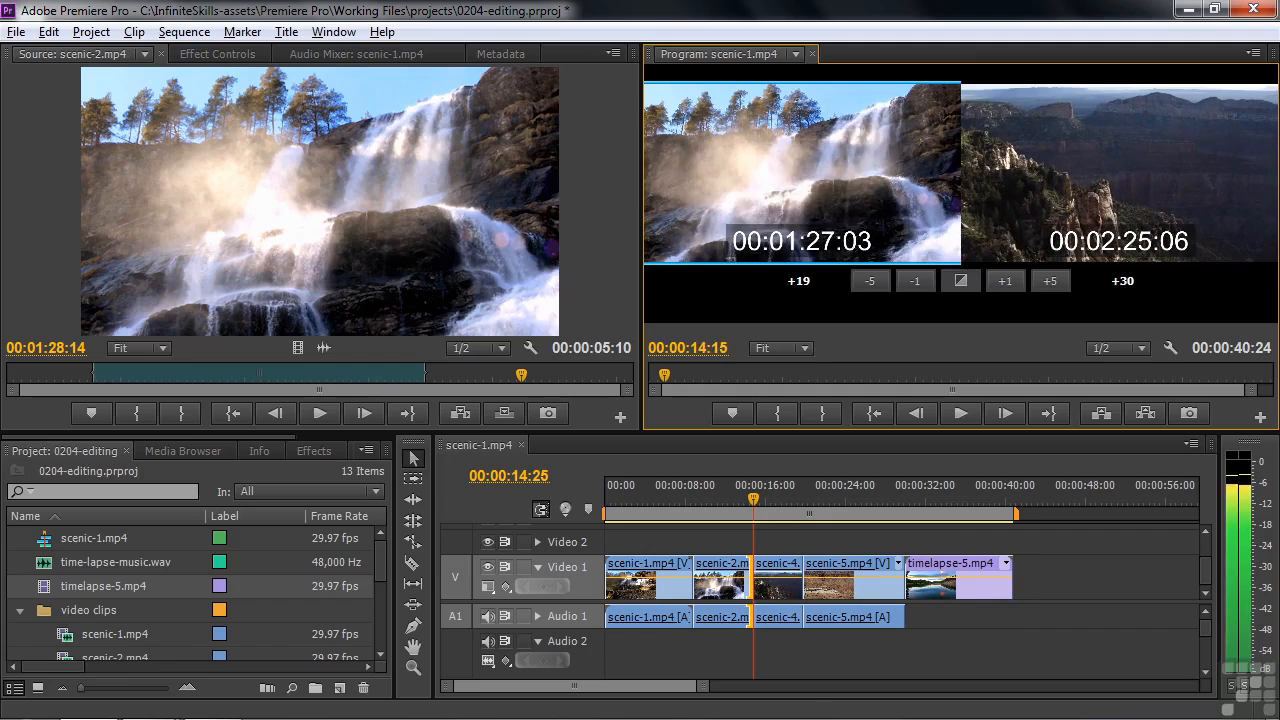
pyautogui.press('k')
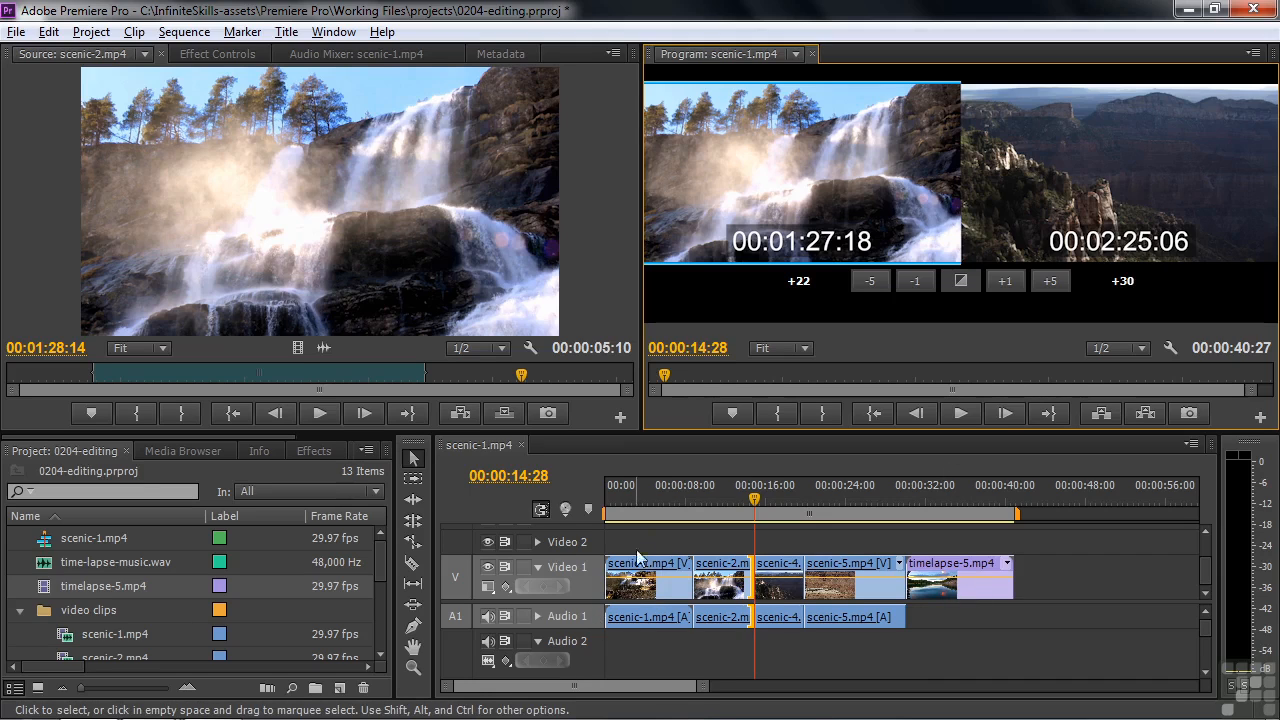
# Add time-lapse-music.wav from the project items to Audio 2 at the start of the sequence
pyautogui.moveTo(660, 590)
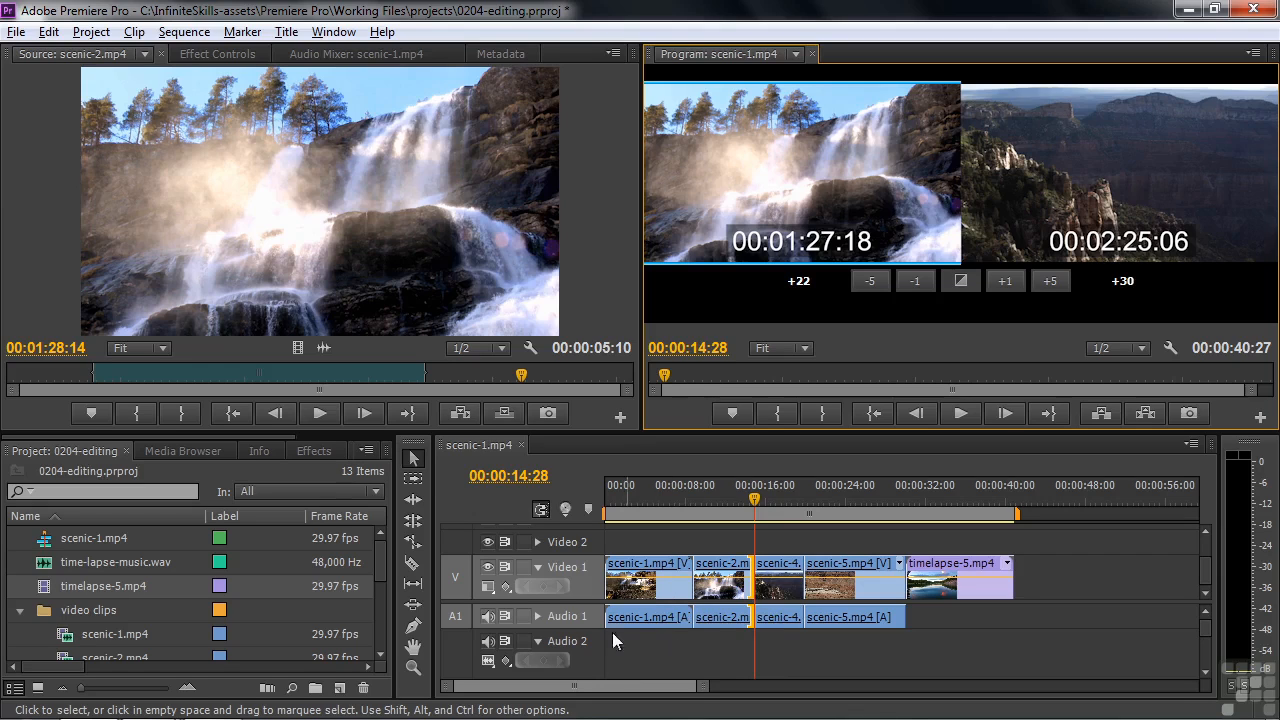
pyautogui.click(379, 551)
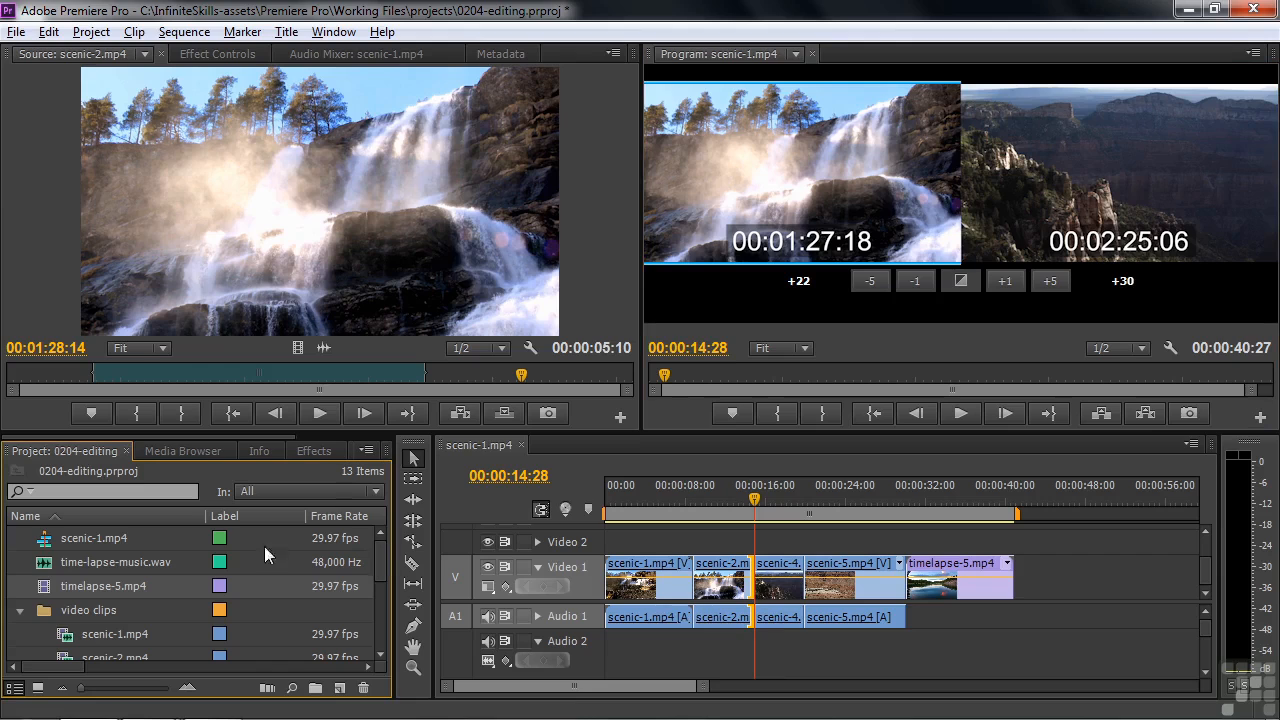
pyautogui.moveTo(58, 562); pyautogui.dragTo(605, 658)
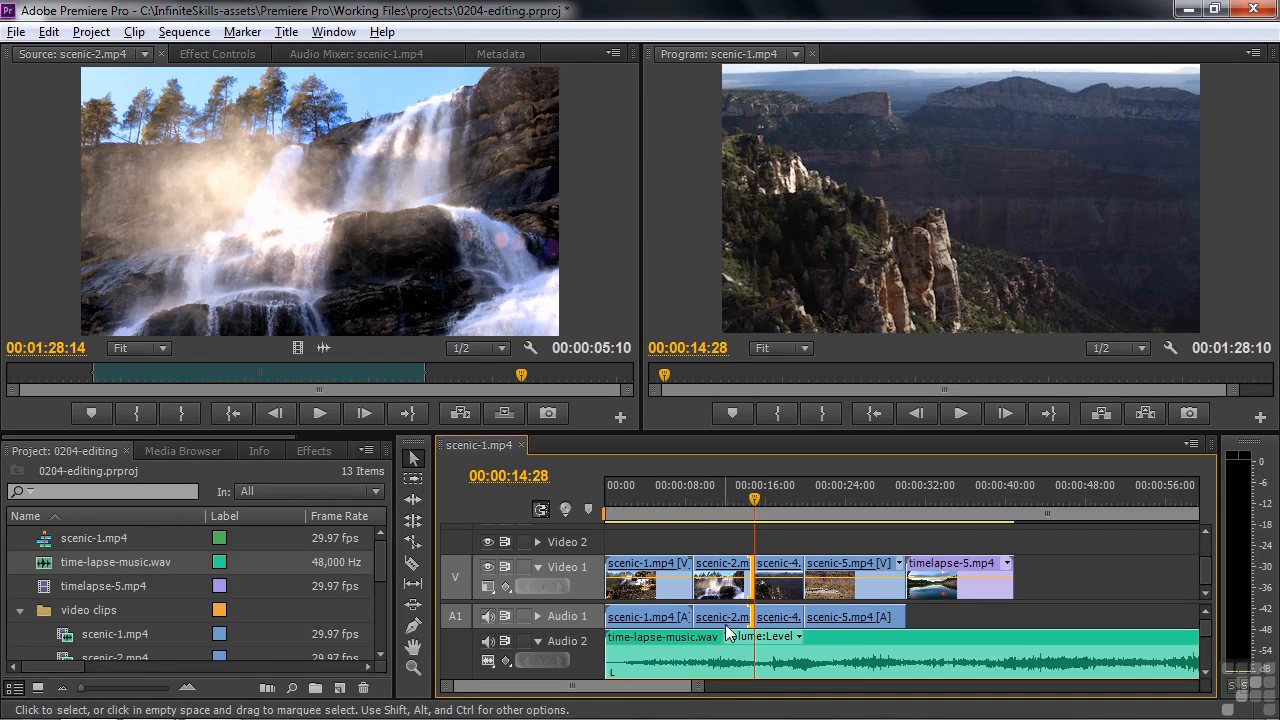
# Play scenic-2.mp4 in the sequence together with the music, stopping at 00:00:12:27
pyautogui.moveTo(755, 491); pyautogui.dragTo(711, 491)
pyautogui.press('space')
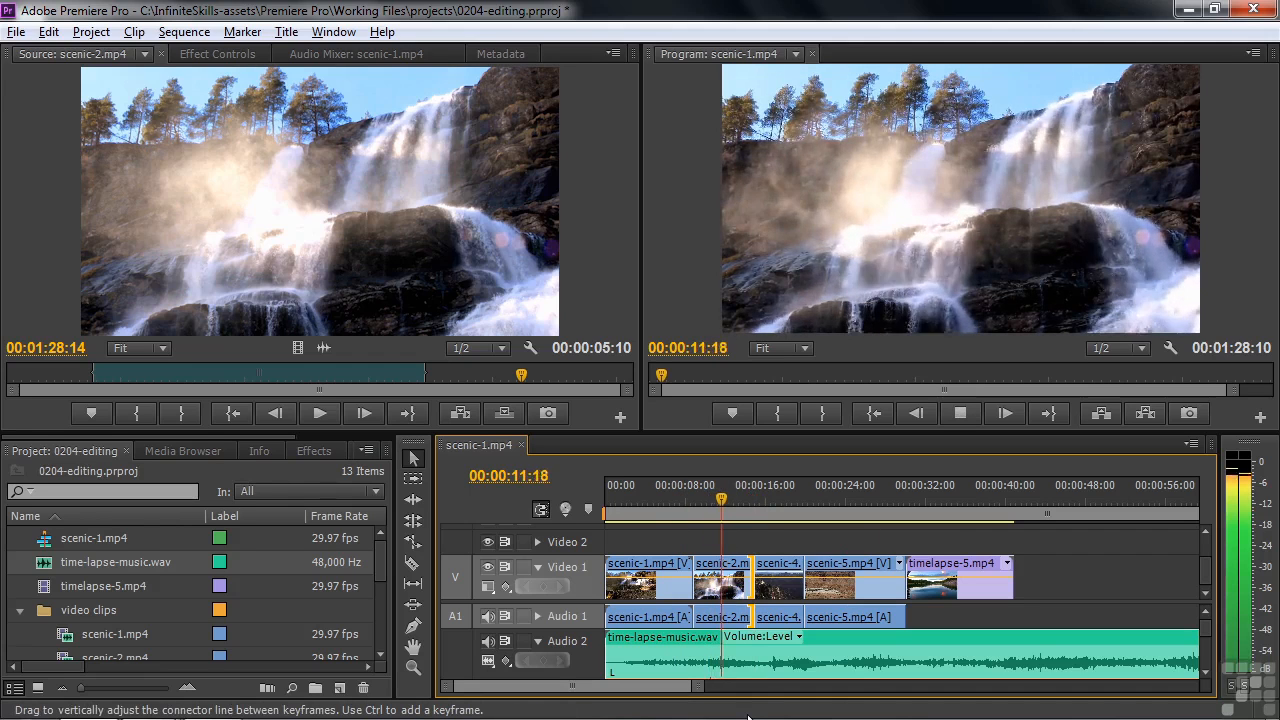
pyautogui.press('space')
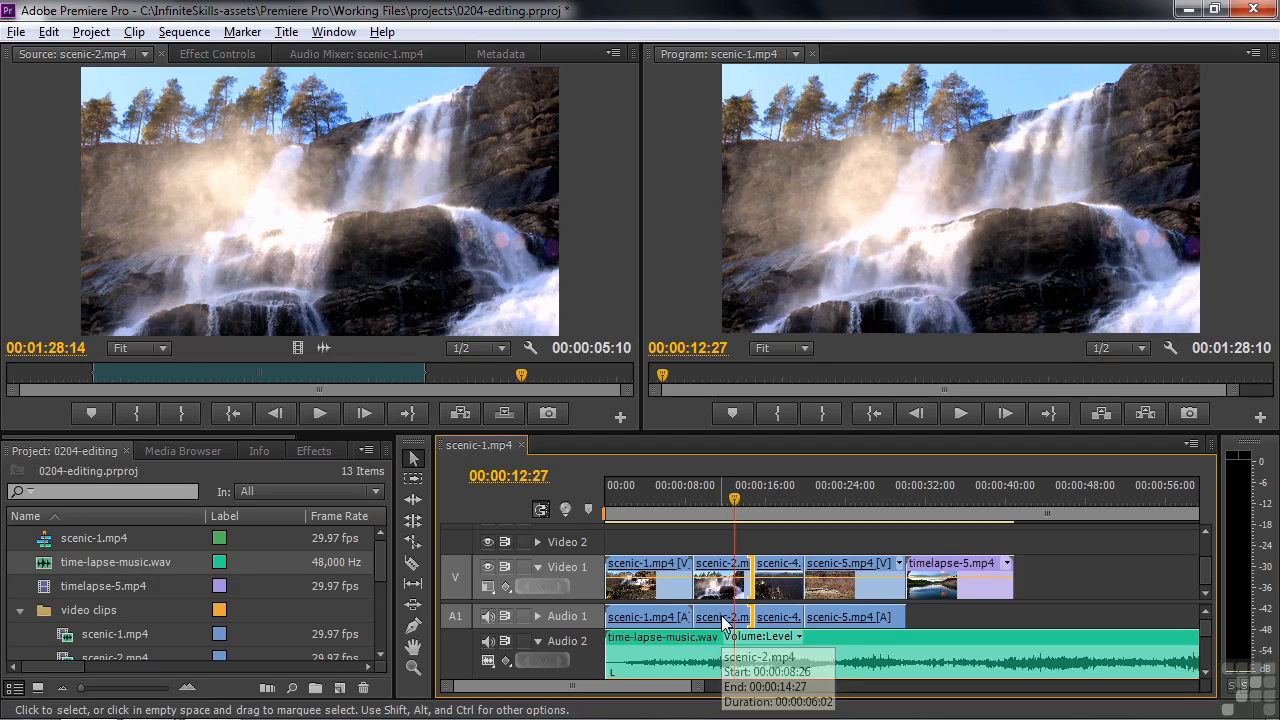
# Try lowering the Volume level of scenic-2.mp4 to -24.9 dB while playing from its start, and reset the Volume effect
pyautogui.click(721, 615)
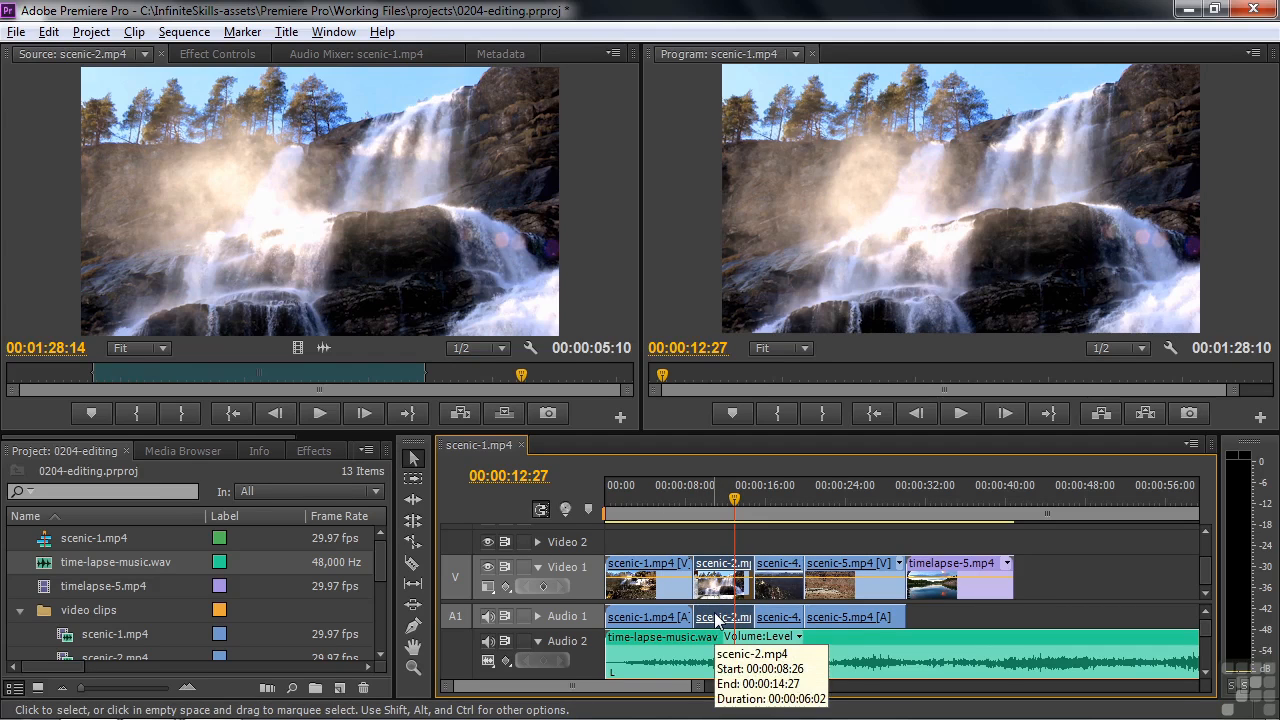
pyautogui.click(223, 52)
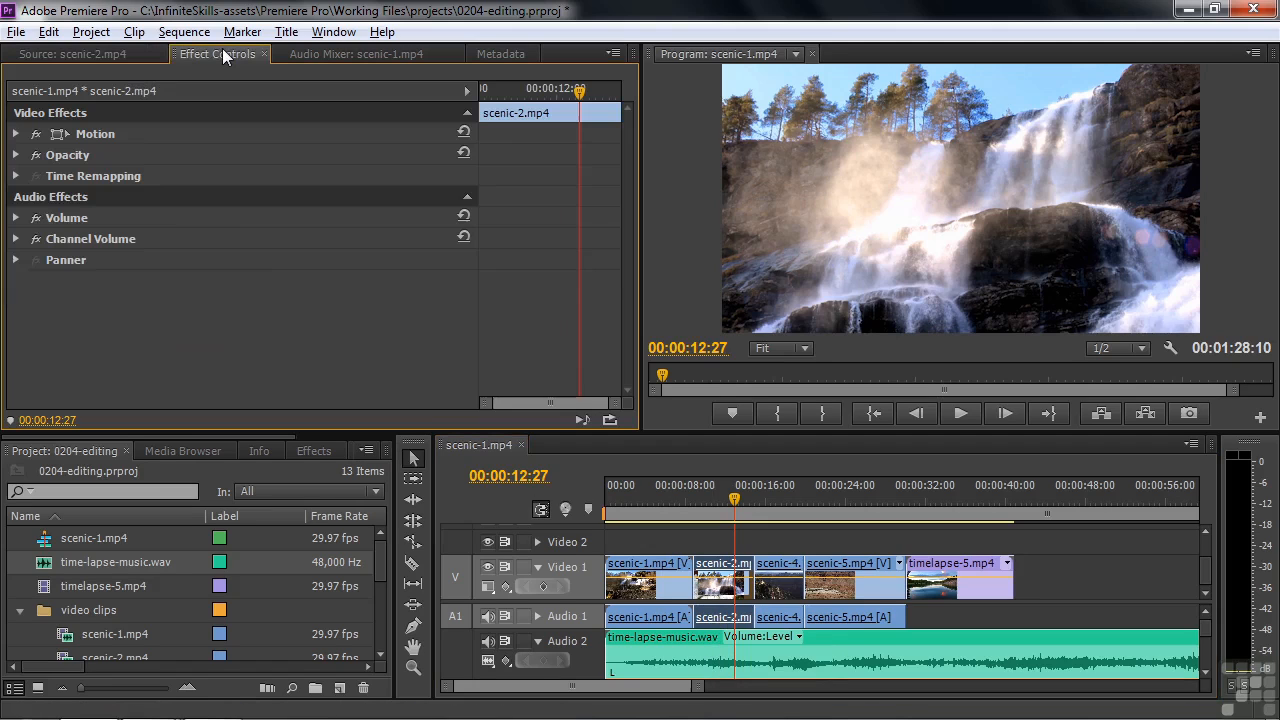
pyautogui.click(16, 217)
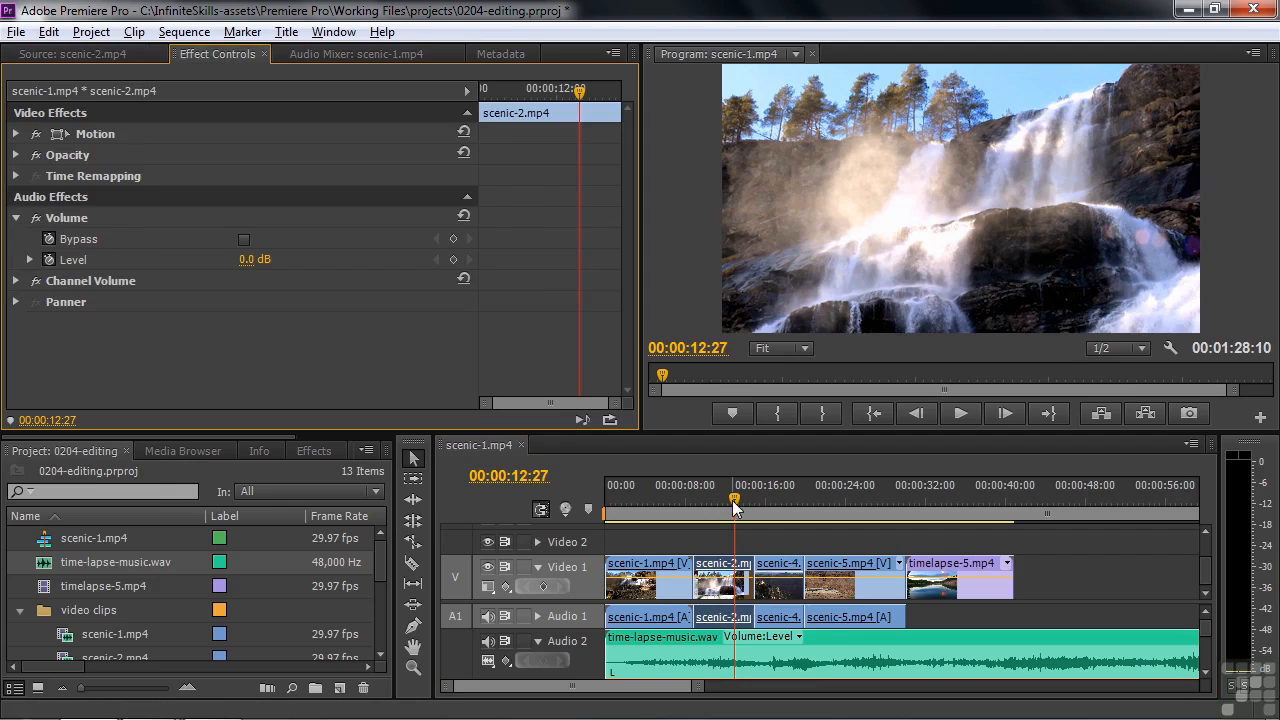
pyautogui.moveTo(735, 508); pyautogui.dragTo(692, 500)
pyautogui.press('space')
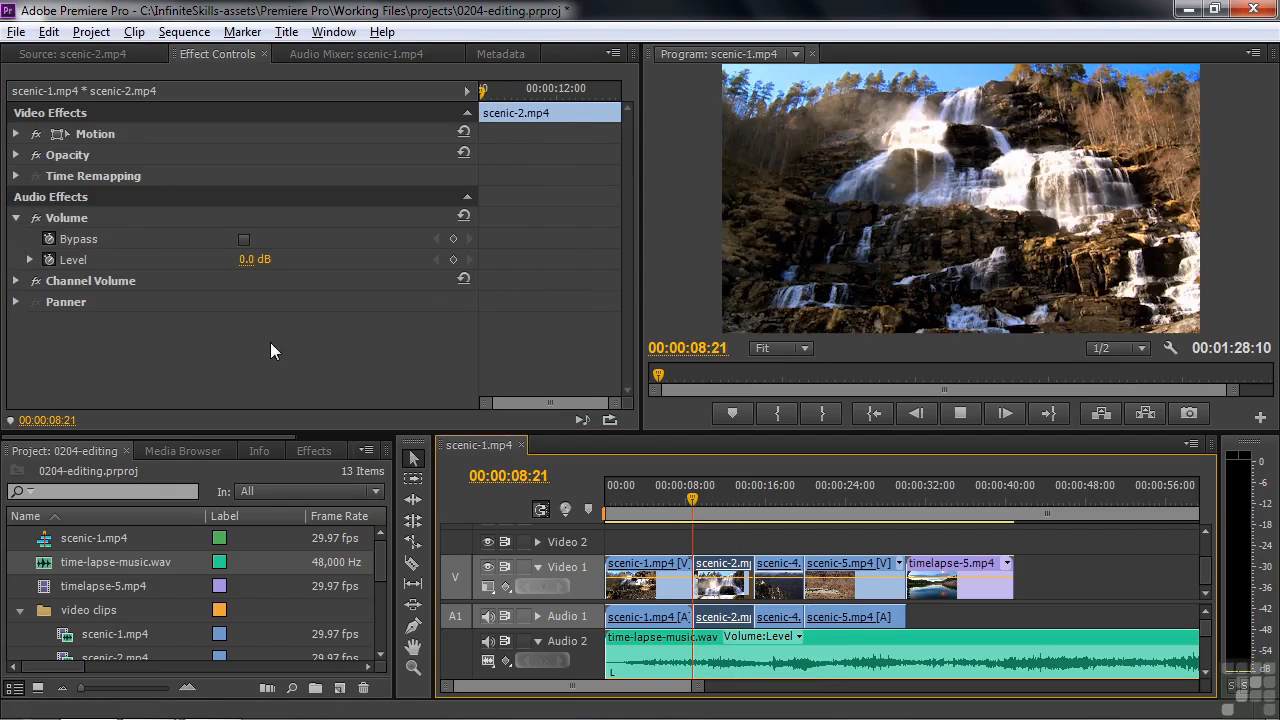
pyautogui.moveTo(252, 260); pyautogui.dragTo(146, 260)
pyautogui.press('space')
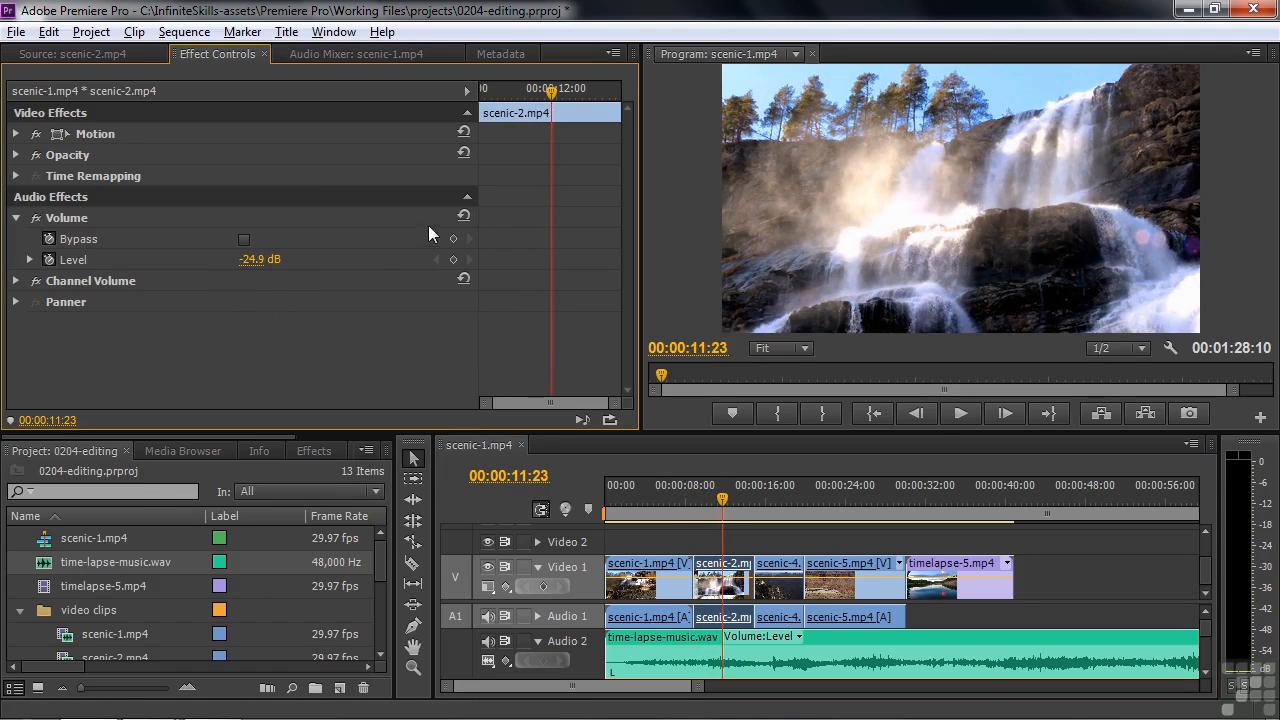
pyautogui.click(464, 215)
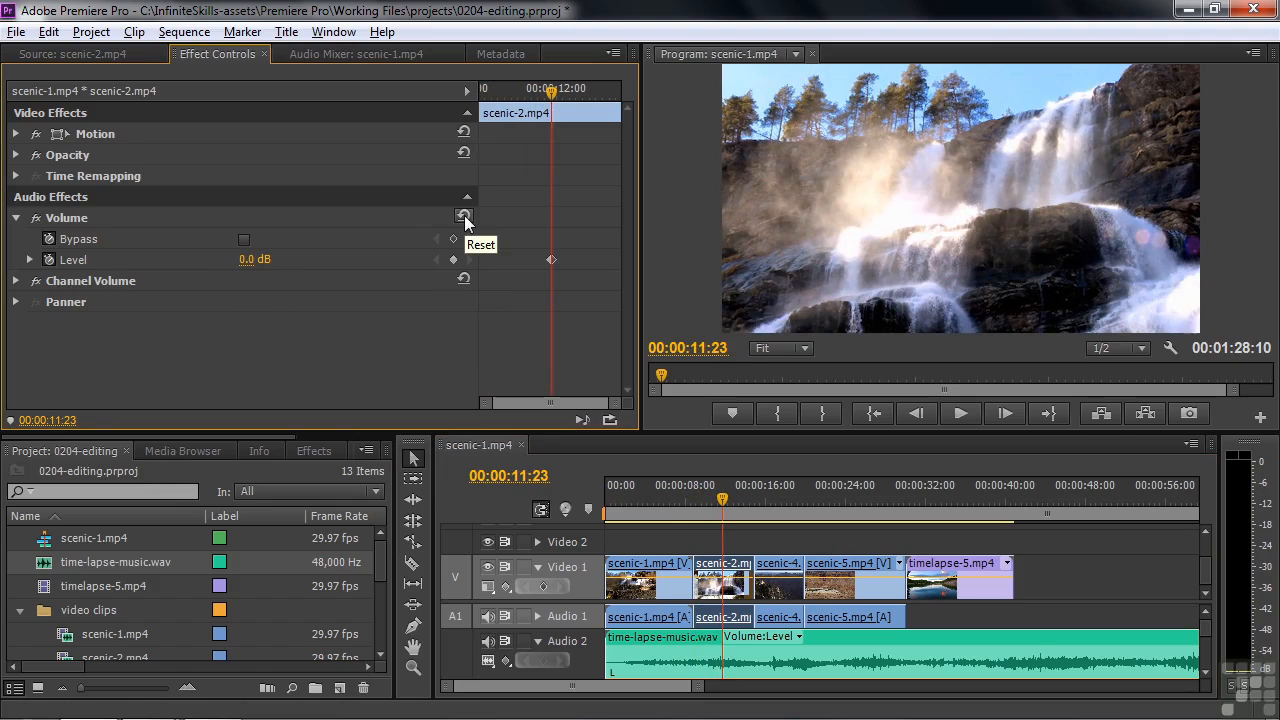
# Play the sequence from 00:00:08:09 and lower the track volume of Audio 1 to -23.4 dB, stopping at 00:00:11:26
pyautogui.click(358, 54)
pyautogui.moveTo(705, 502); pyautogui.dragTo(687, 491)
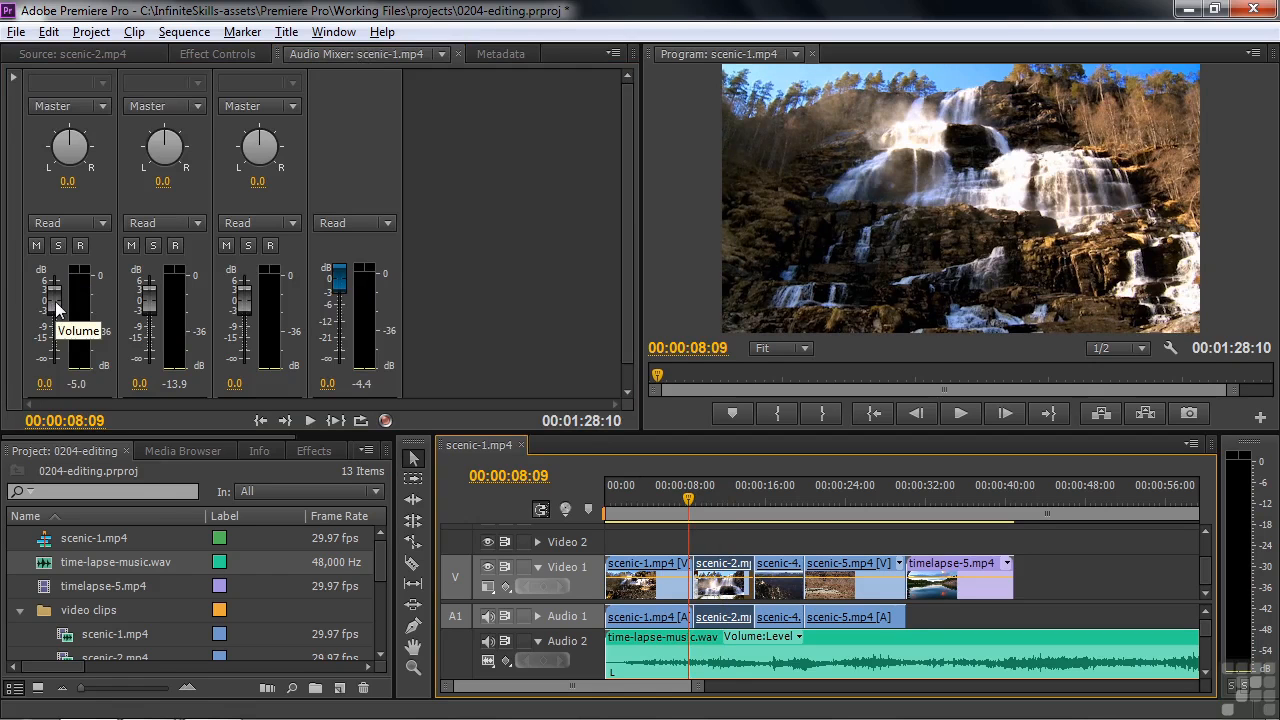
pyautogui.press('space')
pyautogui.moveTo(55, 303); pyautogui.dragTo(58, 350)
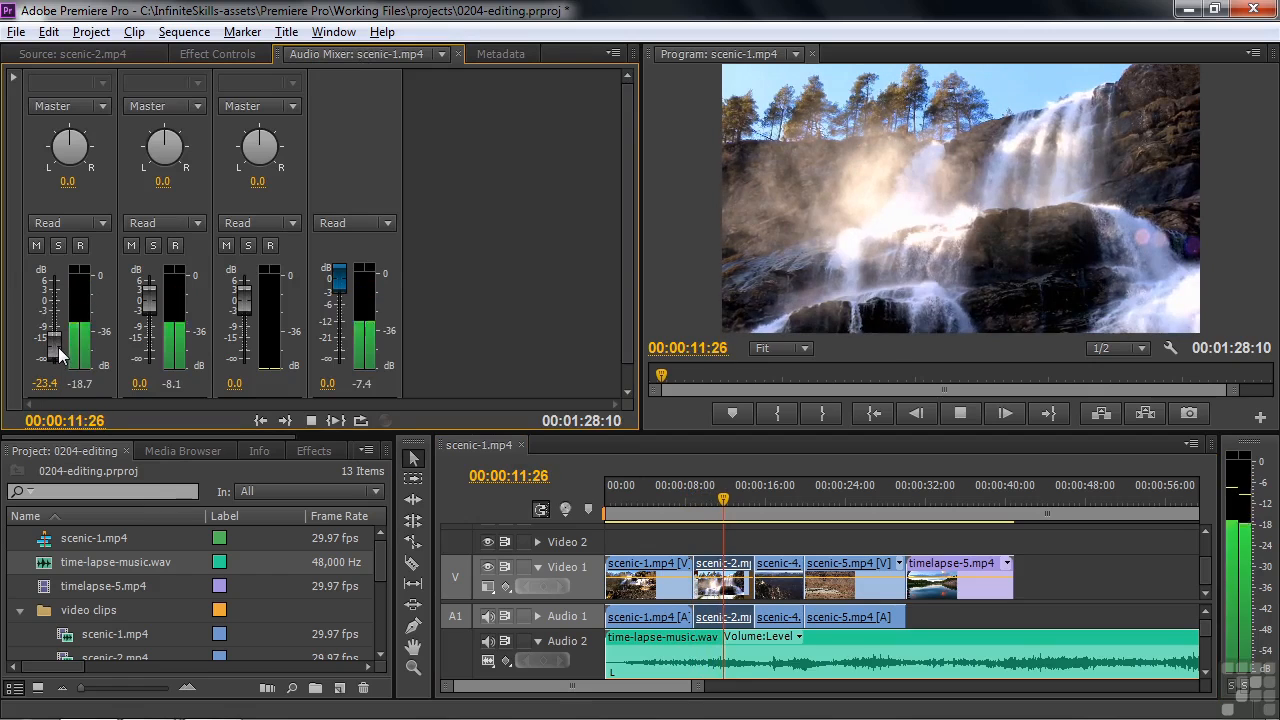
pyautogui.press('space')
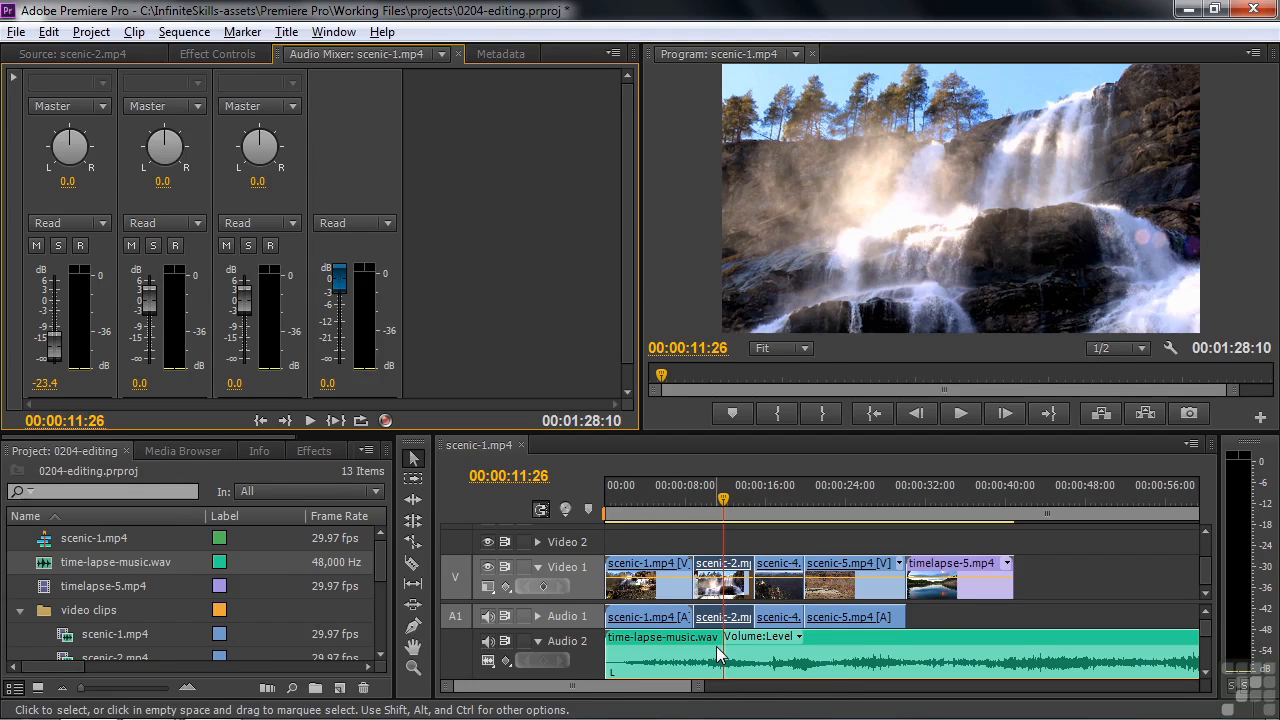
# Collapse the video clips bin, import timelapse-4.mp4 from the Media Browser, and return to the project items
pyautogui.click(20, 610)
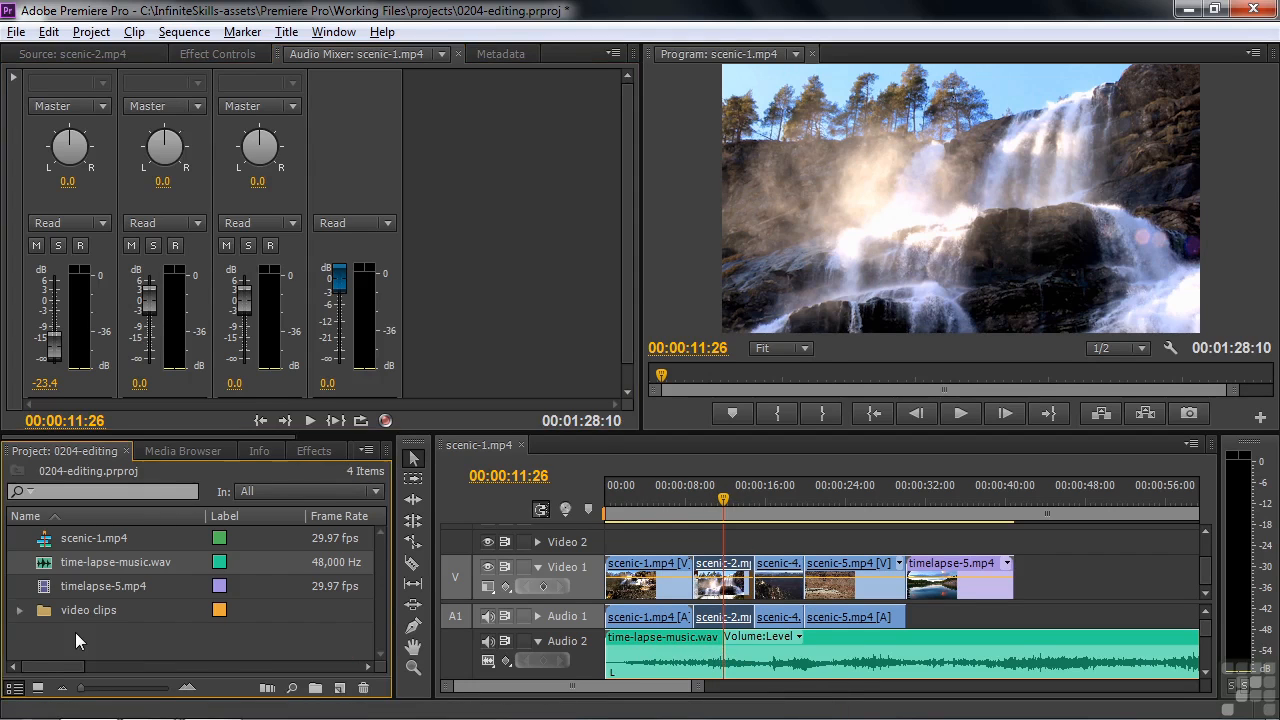
pyautogui.click(168, 450)
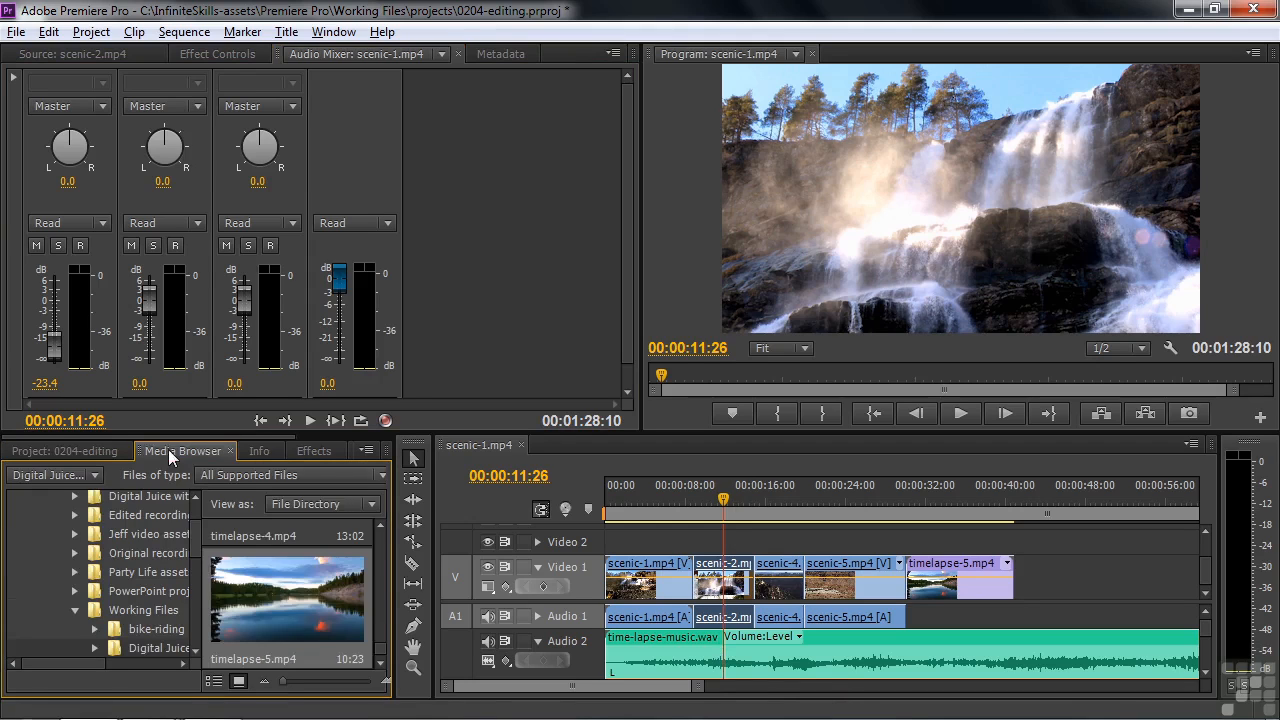
pyautogui.moveTo(378, 655); pyautogui.dragTo(380, 648)
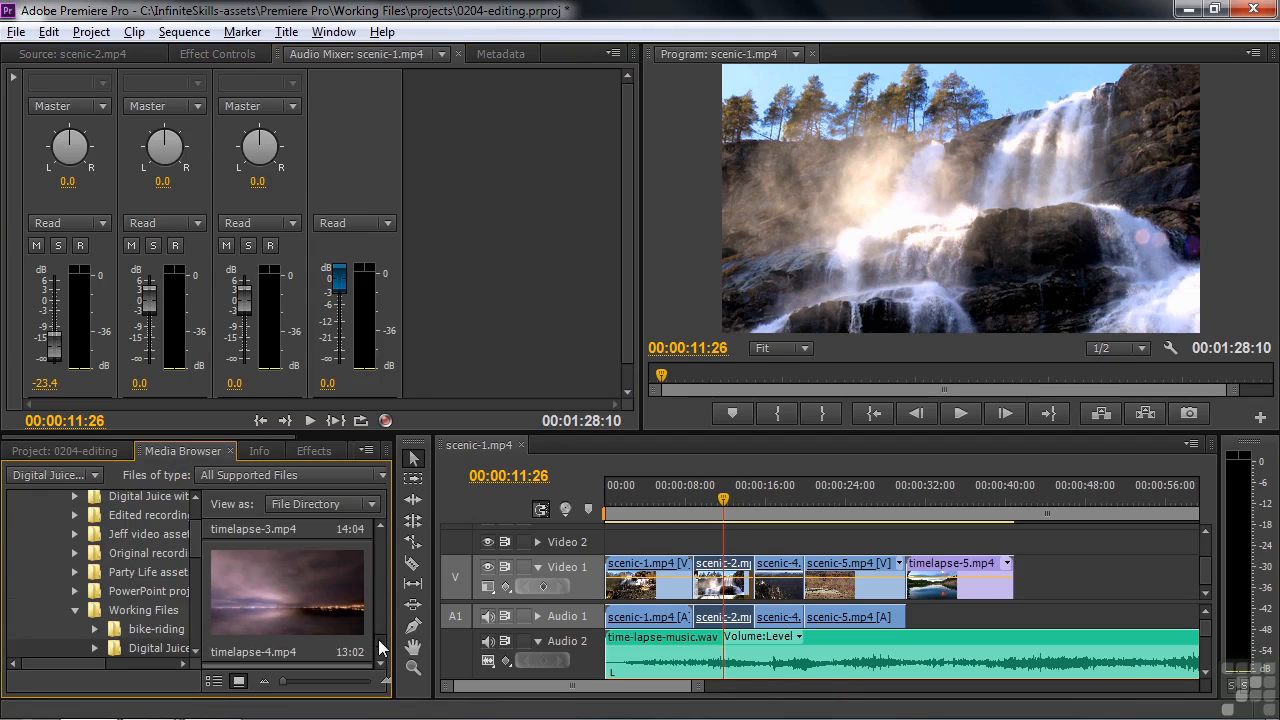
pyautogui.click(279, 590)
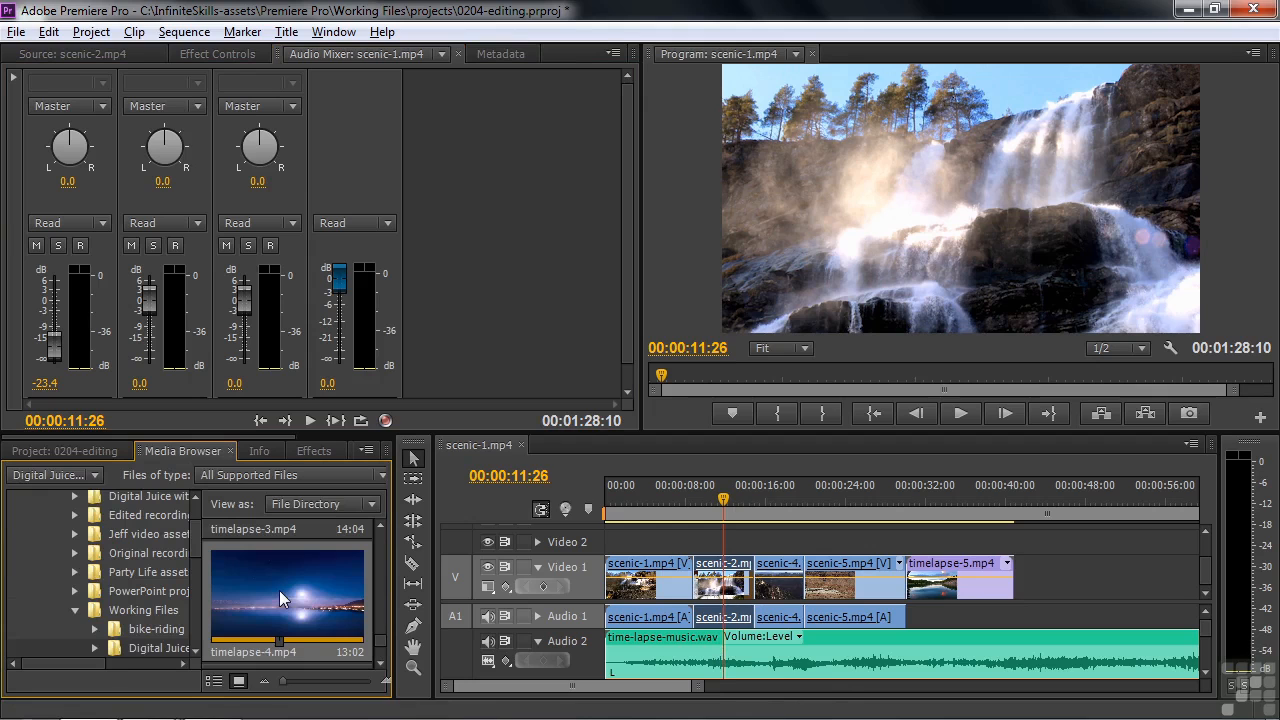
pyautogui.rightClick(279, 590)
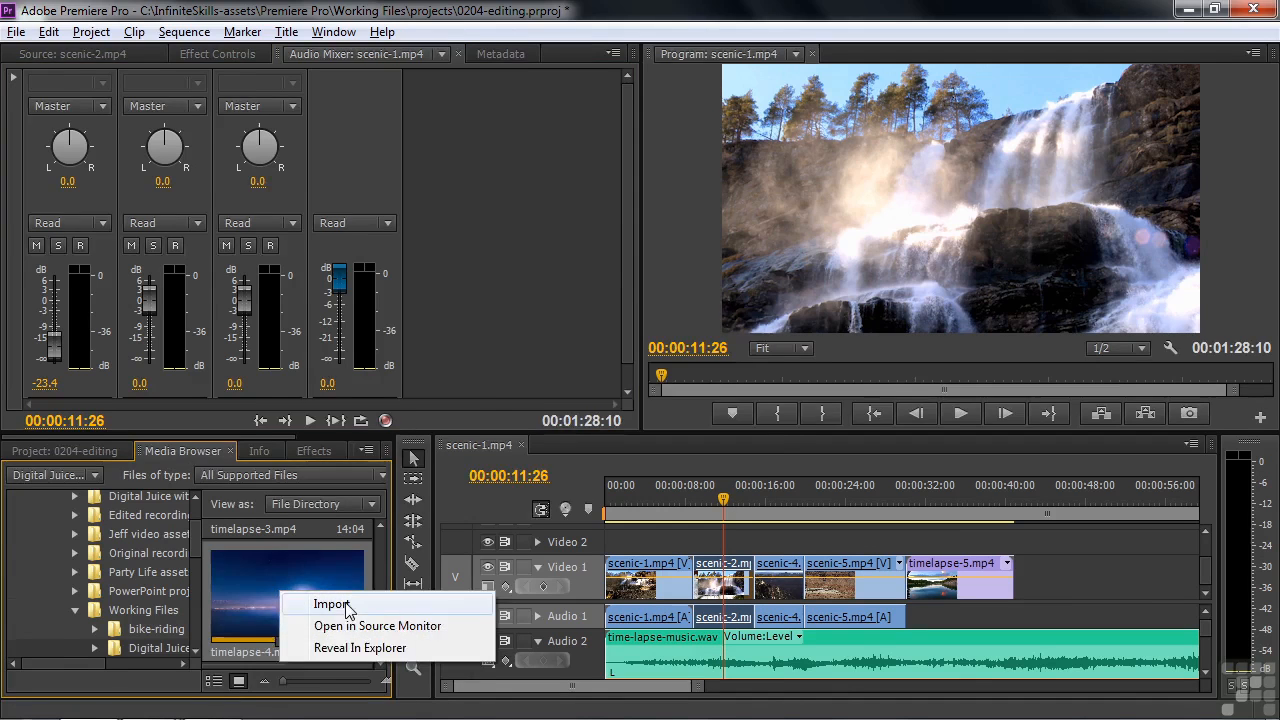
pyautogui.click(294, 603)
pyautogui.click(75, 450)
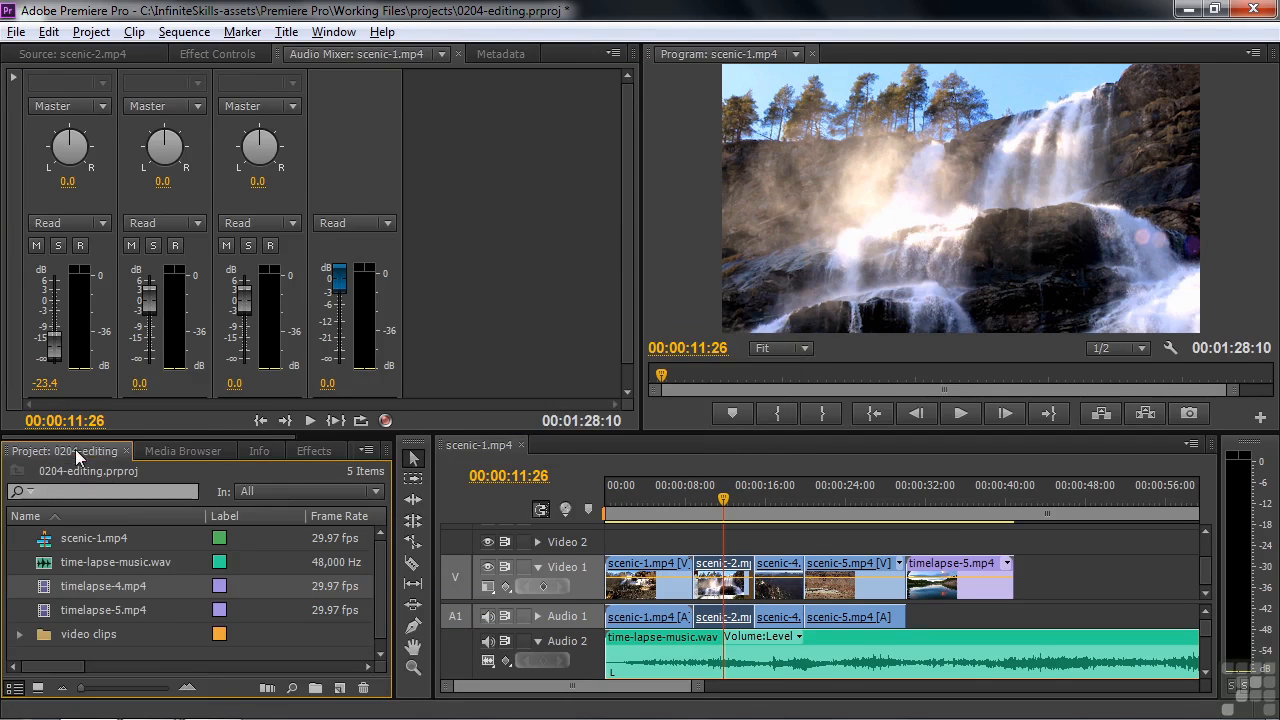
# Place timelapse-4.mp4 on Video 2 at the start of scenic-2.mp4 and delete time-lapse-music.wav from Audio 2
pyautogui.moveTo(60, 587); pyautogui.dragTo(697, 543)
pyautogui.moveTo(723, 499)
pyautogui.mouseDown()
pyautogui.moveTo(706, 499)
pyautogui.moveTo(724, 499)
pyautogui.mouseUp()
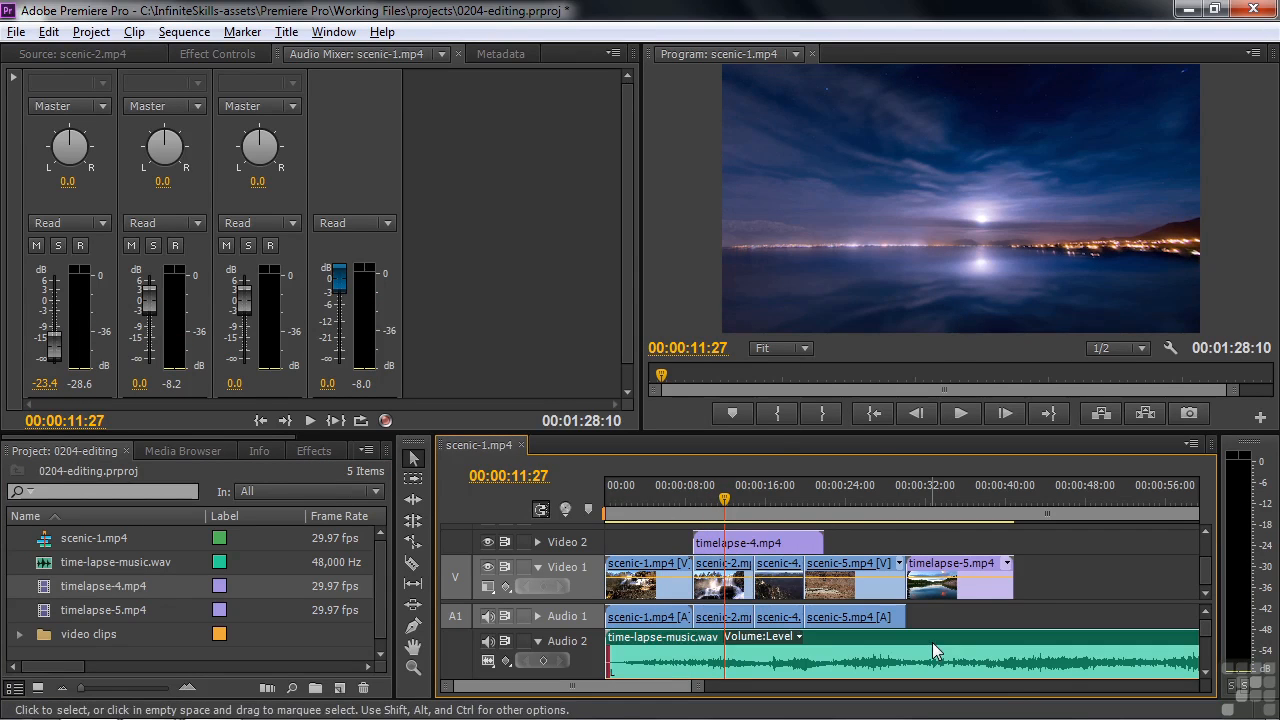
pyautogui.press('Delete')
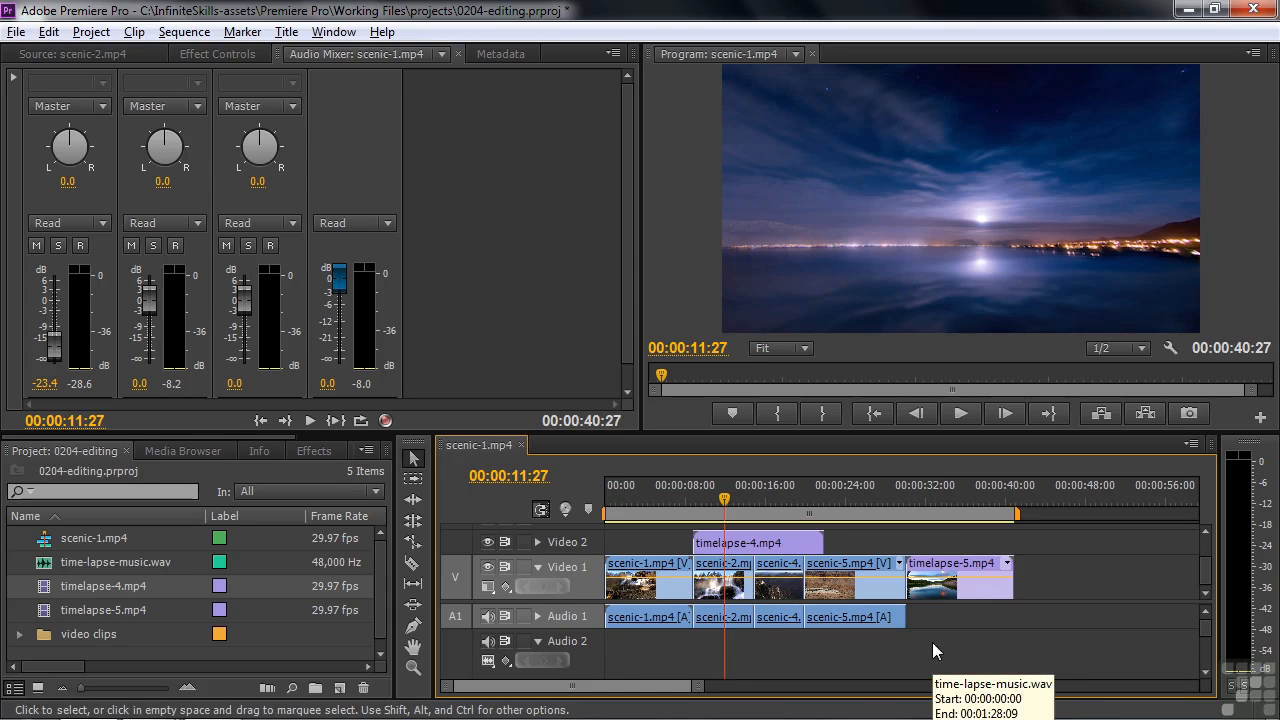
# Trim the end of timelapse-4.mp4 on Video 2 to line up with the end of scenic-4.mp4
pyautogui.click(714, 503)
pyautogui.moveTo(714, 506)
pyautogui.mouseDown()
pyautogui.moveTo(797, 503)
pyautogui.moveTo(716, 503)
pyautogui.mouseUp()
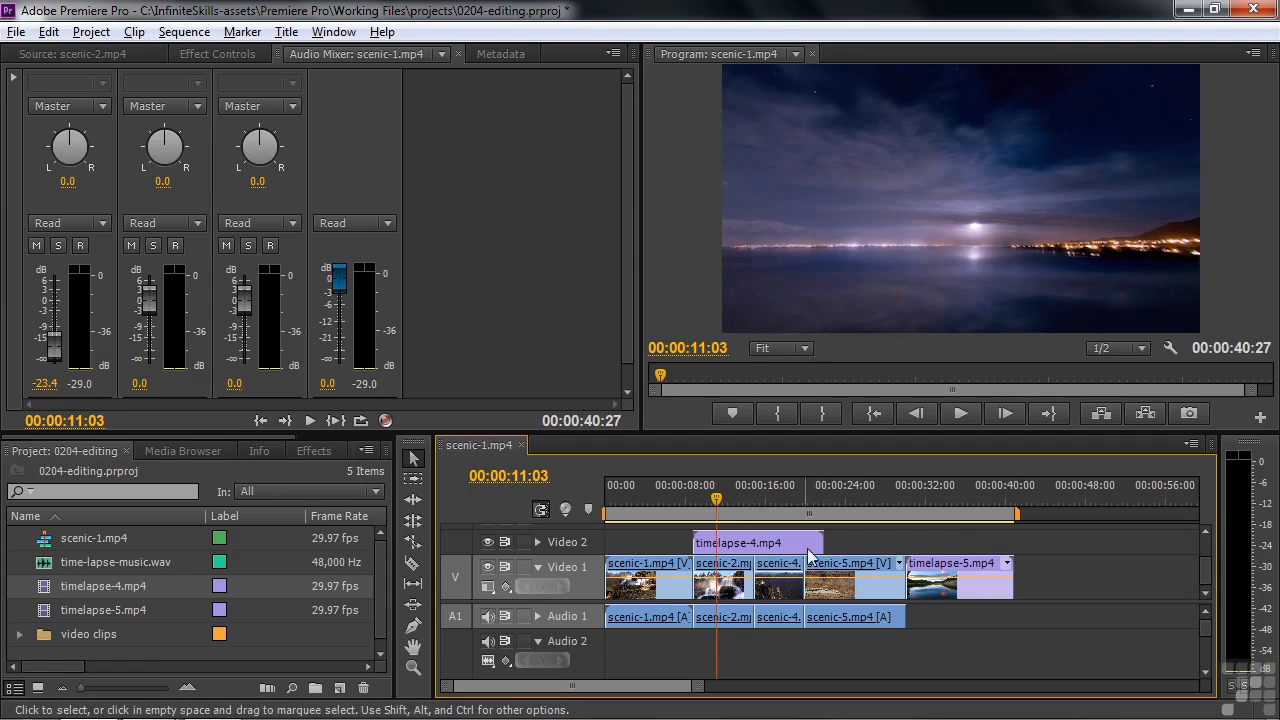
pyautogui.moveTo(822, 542); pyautogui.dragTo(801, 541)
# Scale timelapse-4.mp4 to 38.0 and reposition it to 457.9, 315.2 as an inset over the waterfall
pyautogui.click(762, 544)
pyautogui.click(242, 54)
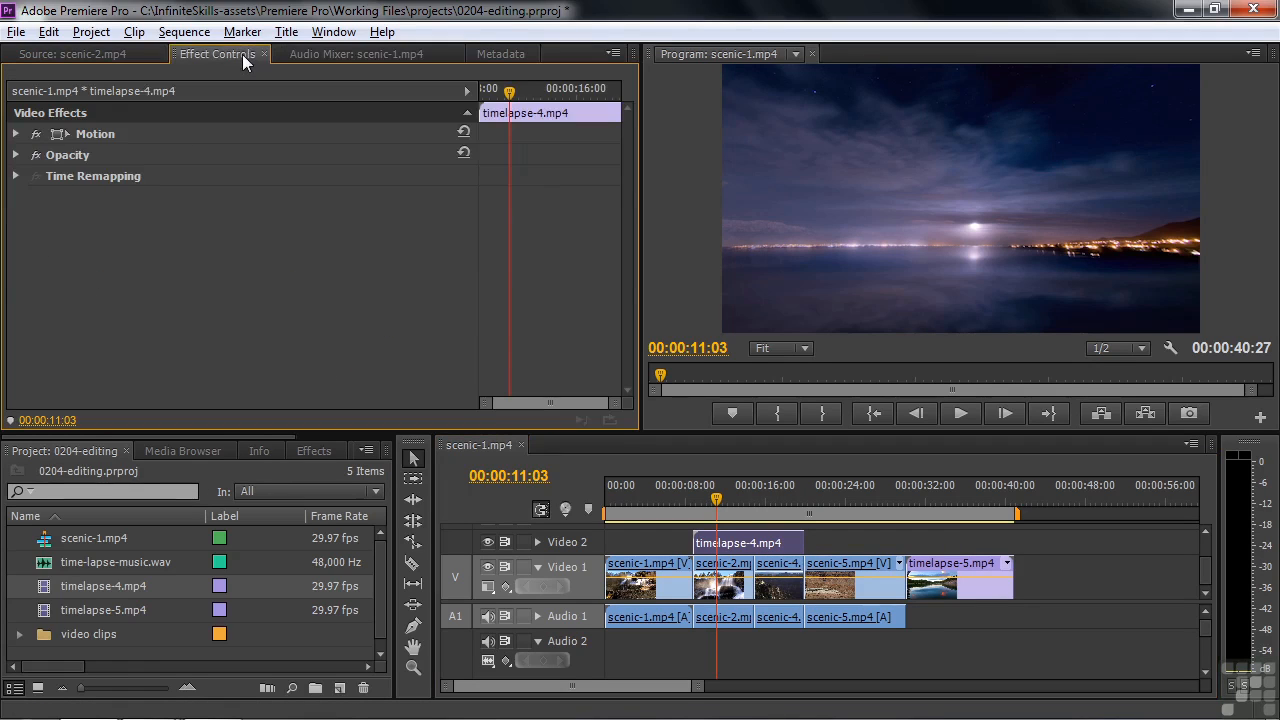
pyautogui.click(17, 134)
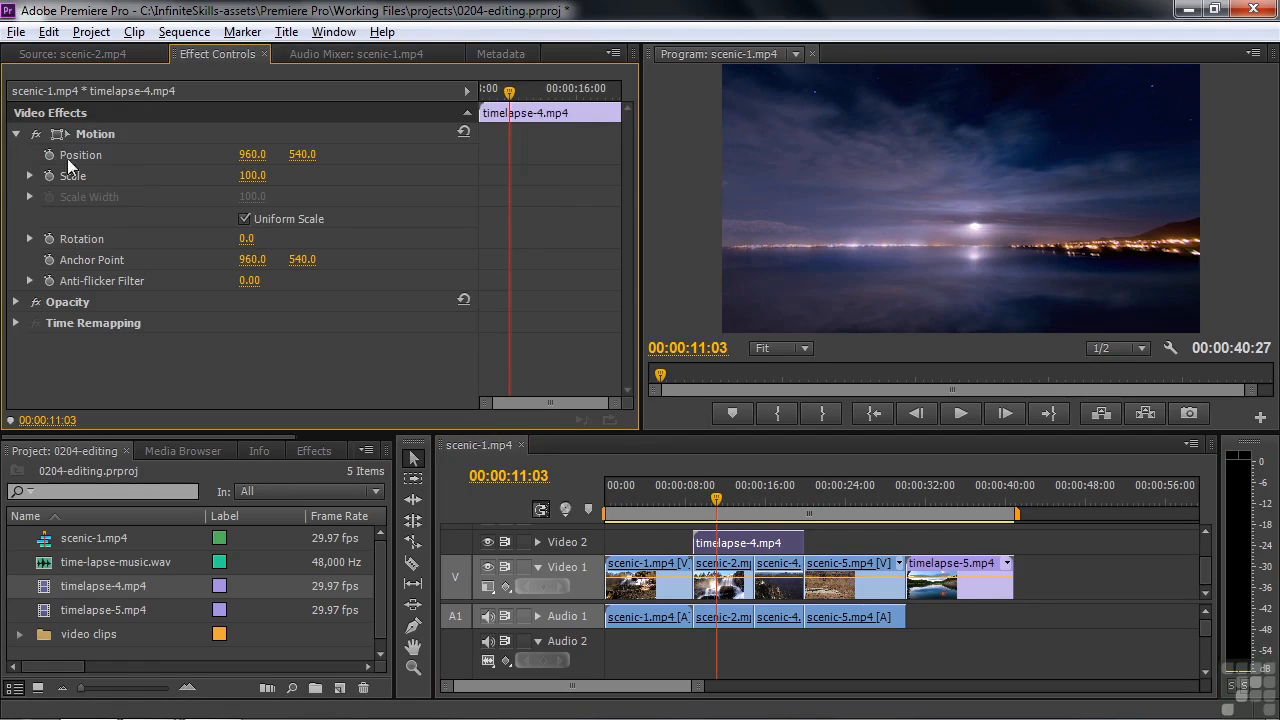
pyautogui.moveTo(262, 176); pyautogui.dragTo(200, 176)
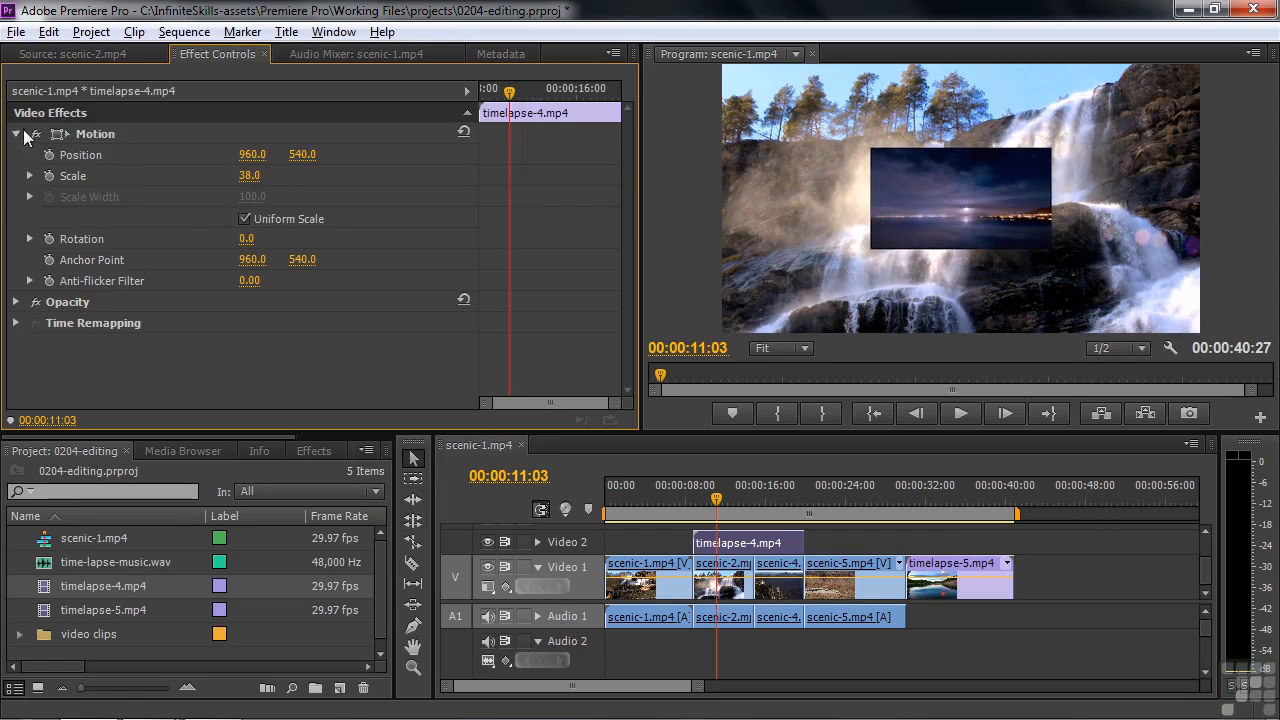
pyautogui.click(116, 137)
pyautogui.moveTo(994, 199); pyautogui.dragTo(883, 142)
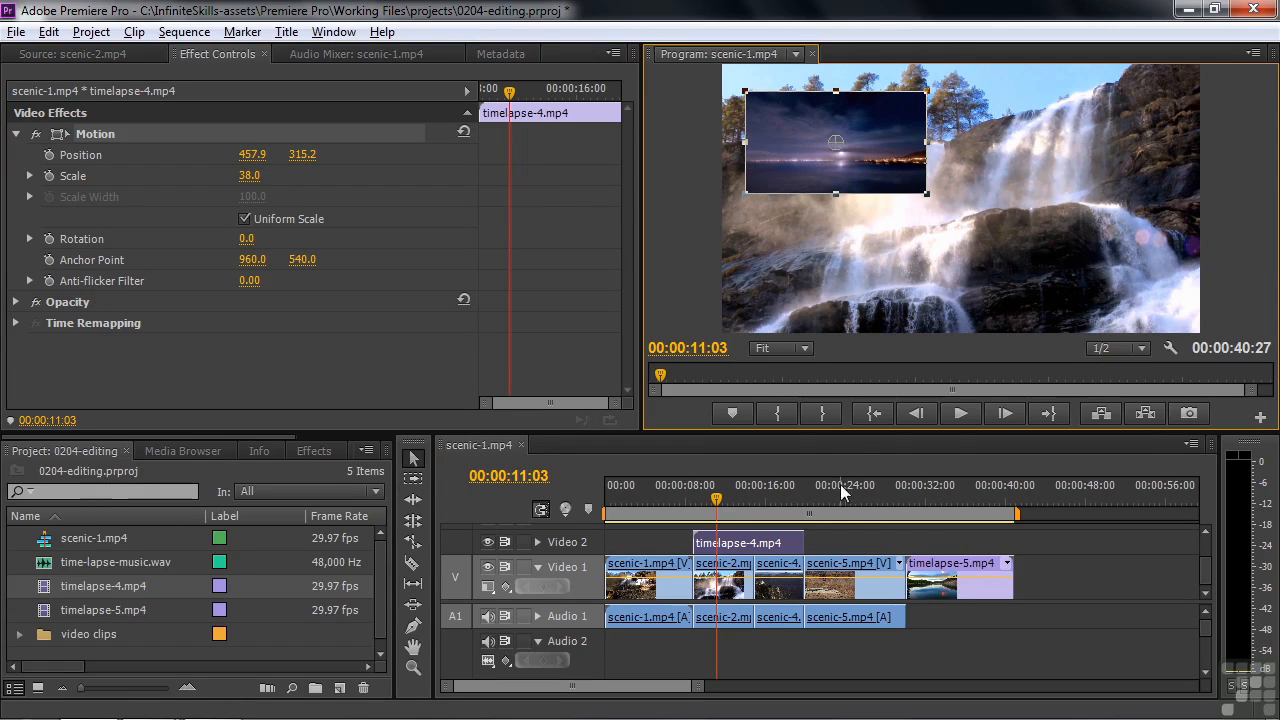
# Play the sequence from the start of timelapse-4.mp4 to 00:00:10:28 and enable keyframing of its Position and Scale there
pyautogui.moveTo(711, 503); pyautogui.dragTo(692, 510)
pyautogui.press('space')
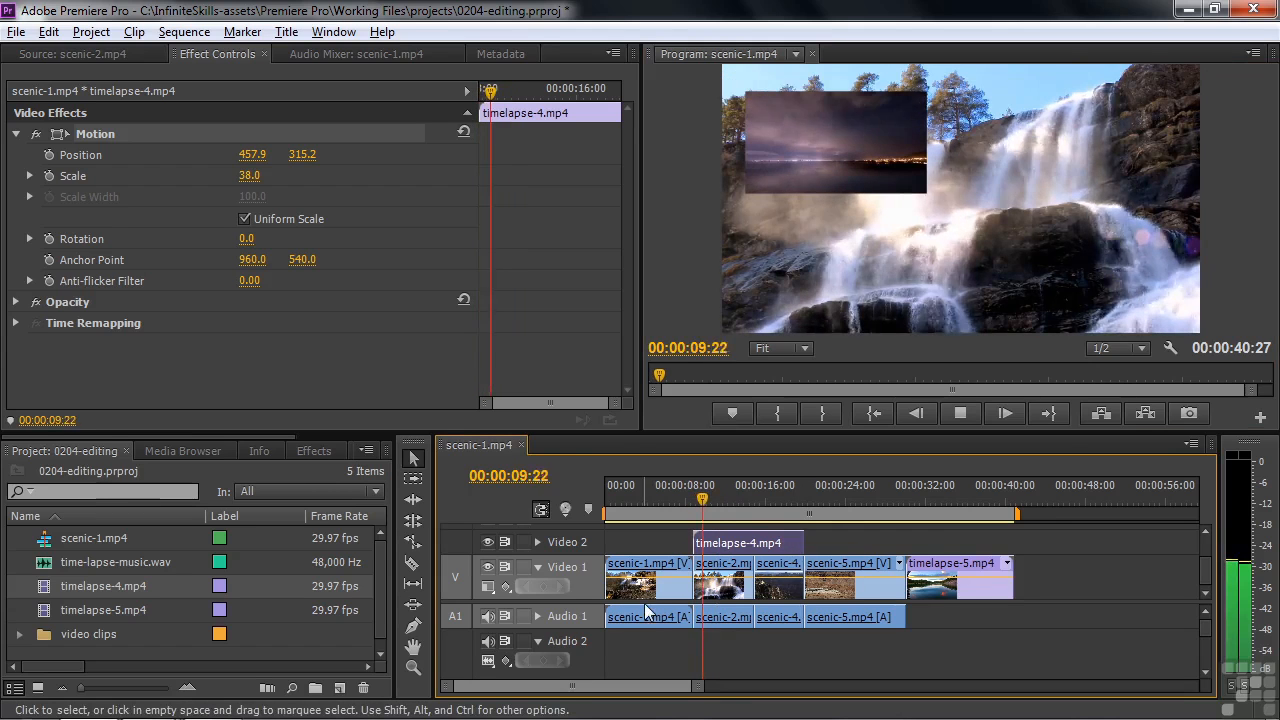
pyautogui.press('space')
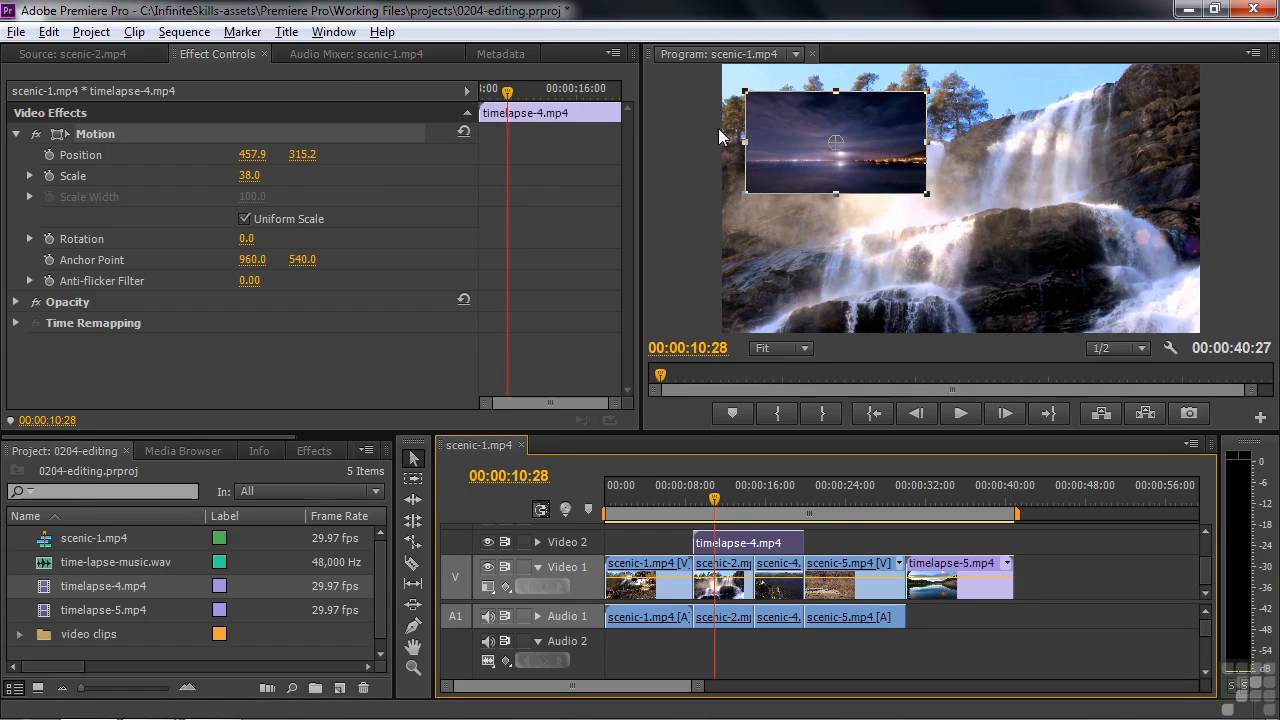
pyautogui.click(49, 155)
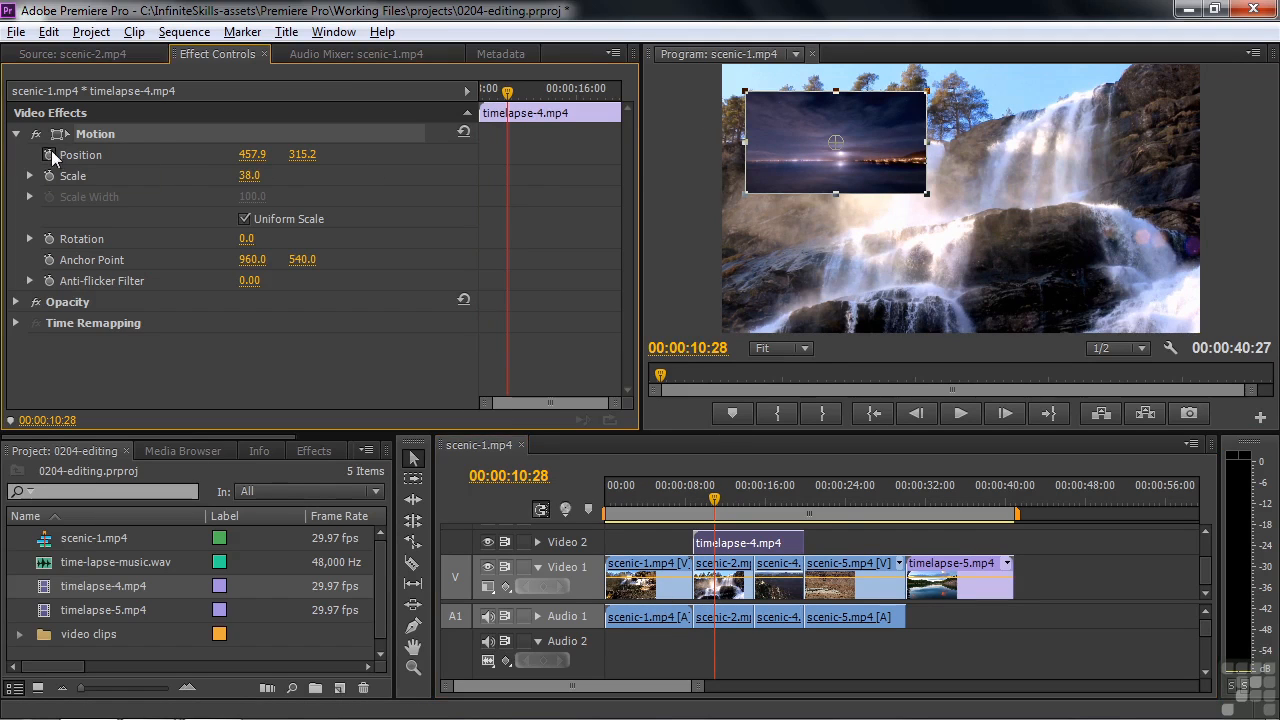
pyautogui.click(49, 176)
# Keyframe the timelapse-4.mp4 position at 1409.9, 784.9 at 00:00:15:18 and play back the movement
pyautogui.moveTo(508, 92); pyautogui.dragTo(570, 110)
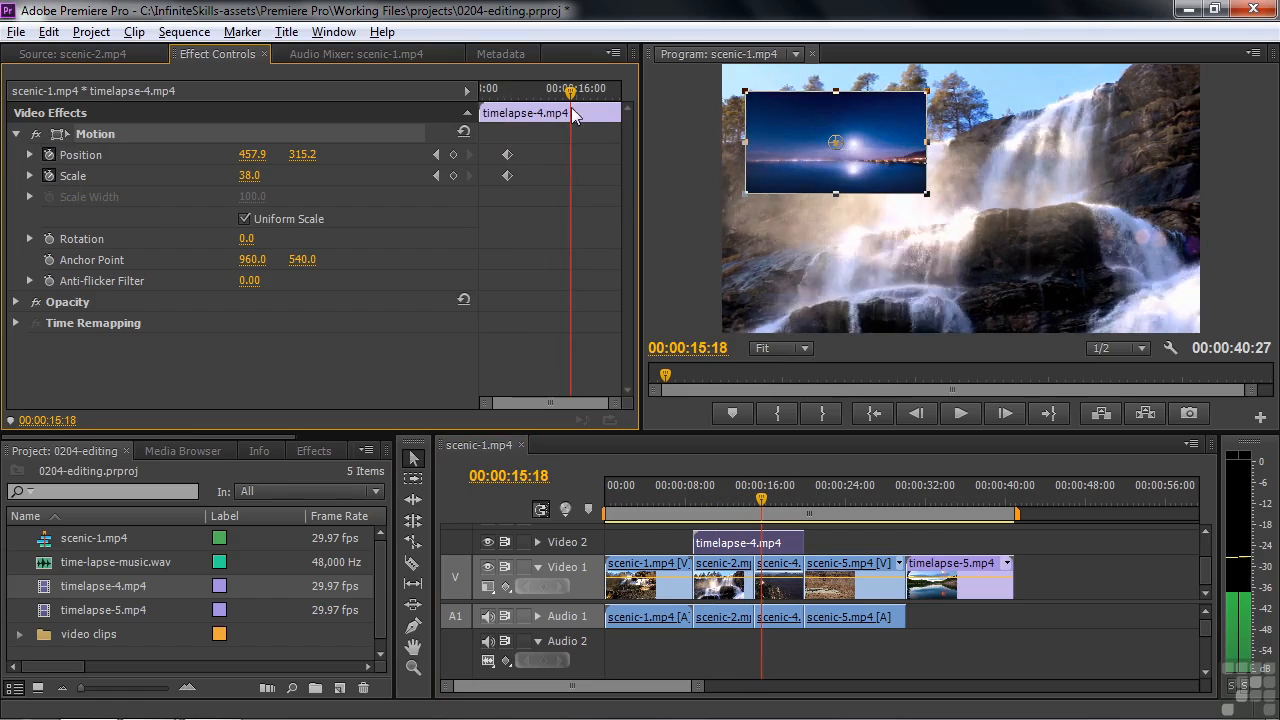
pyautogui.moveTo(898, 182); pyautogui.dragTo(1118, 280)
pyautogui.moveTo(765, 496); pyautogui.dragTo(703, 505)
pyautogui.press('space')
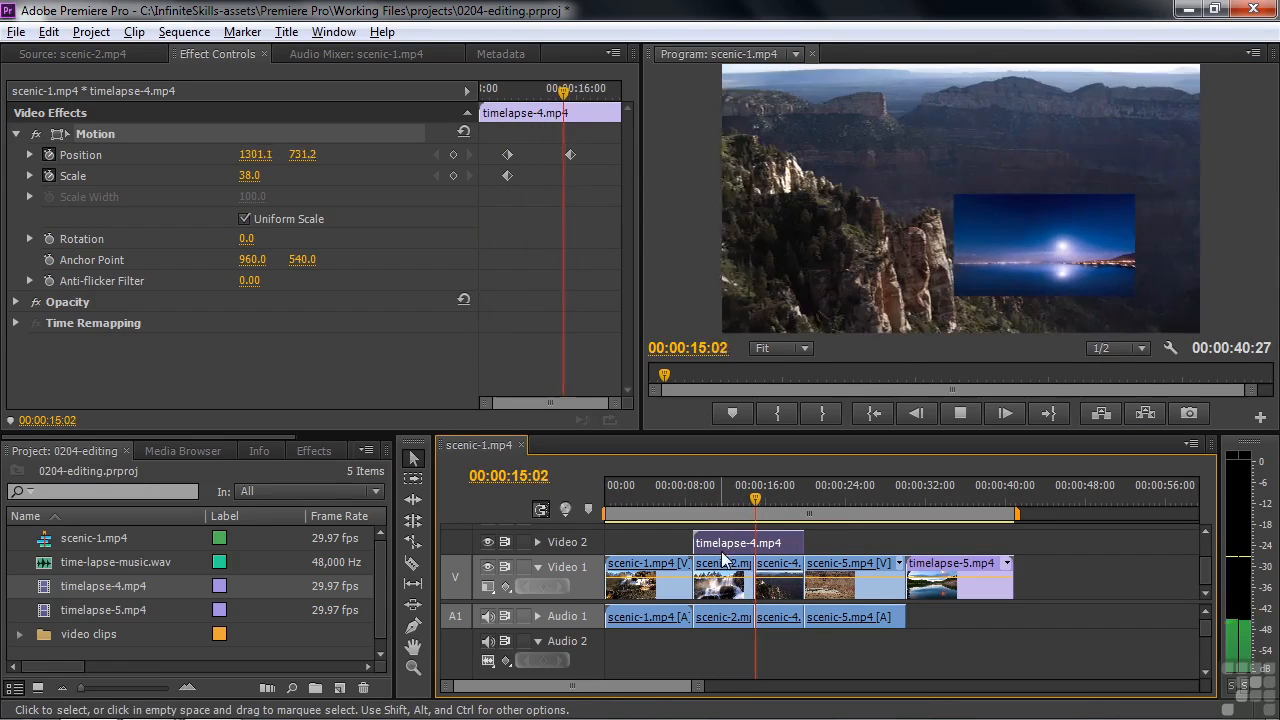
pyautogui.press('space')
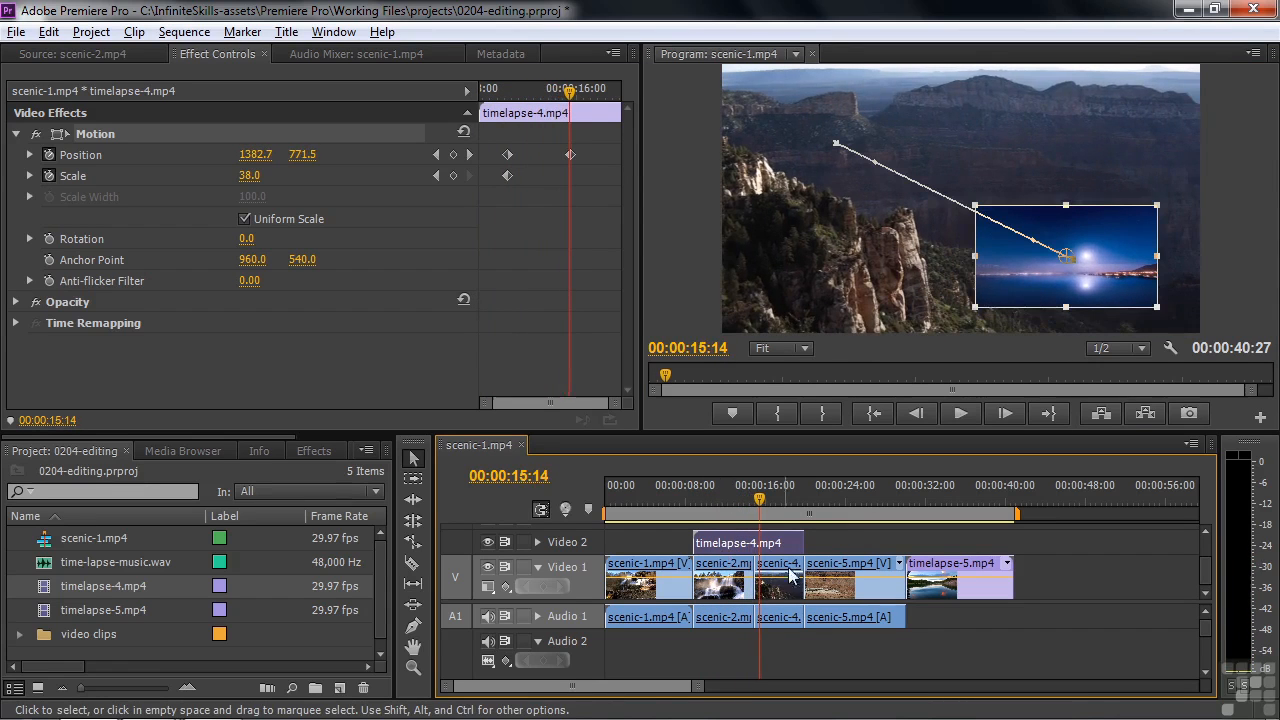
# Reset the Motion of timelapse-4.mp4 to full frame at 00:00:17:08 and play back the animation, stopping at 00:00:17:24
pyautogui.click(761, 492)
pyautogui.moveTo(761, 499); pyautogui.dragTo(777, 500)
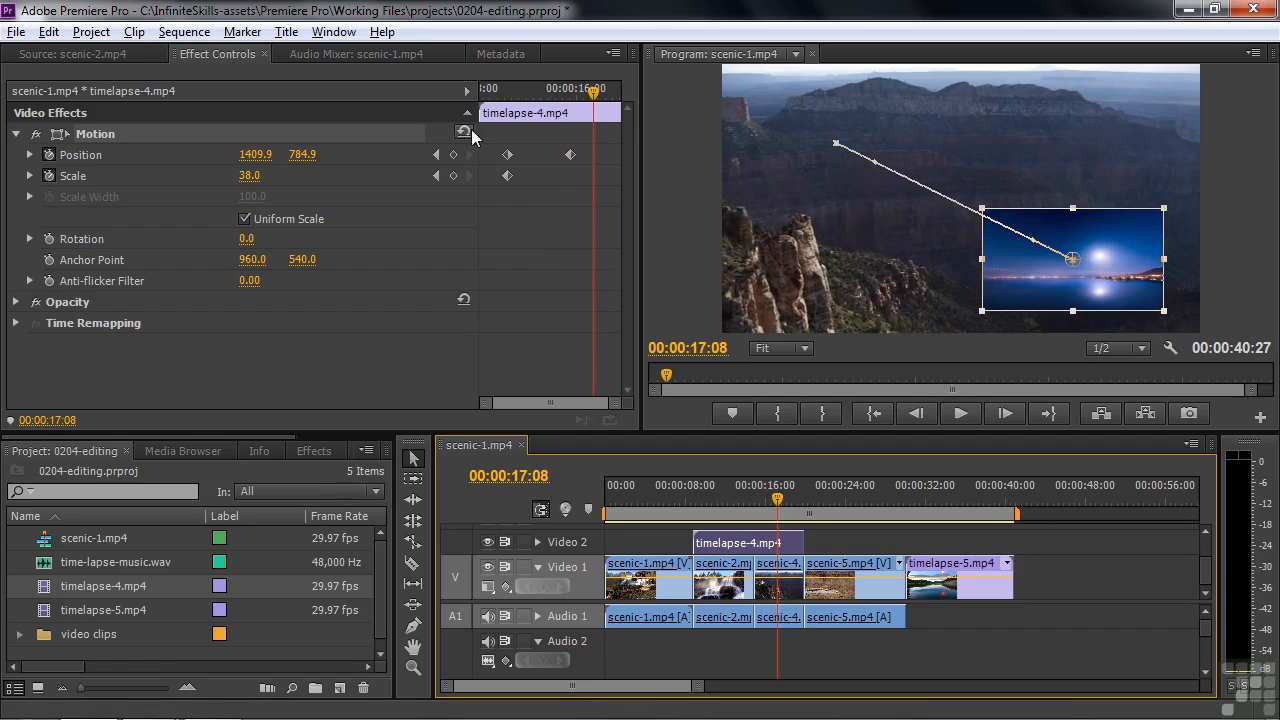
pyautogui.click(463, 131)
pyautogui.moveTo(777, 499); pyautogui.dragTo(722, 500)
pyautogui.press('space')
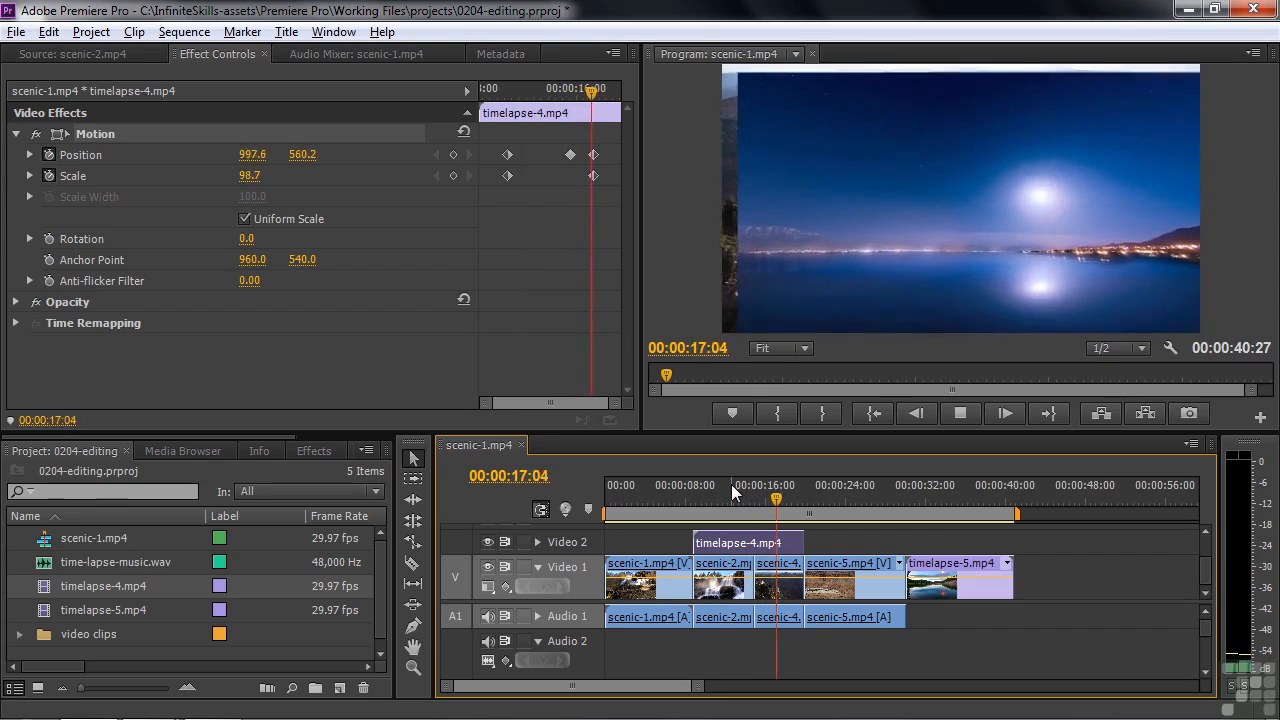
pyautogui.press('space')
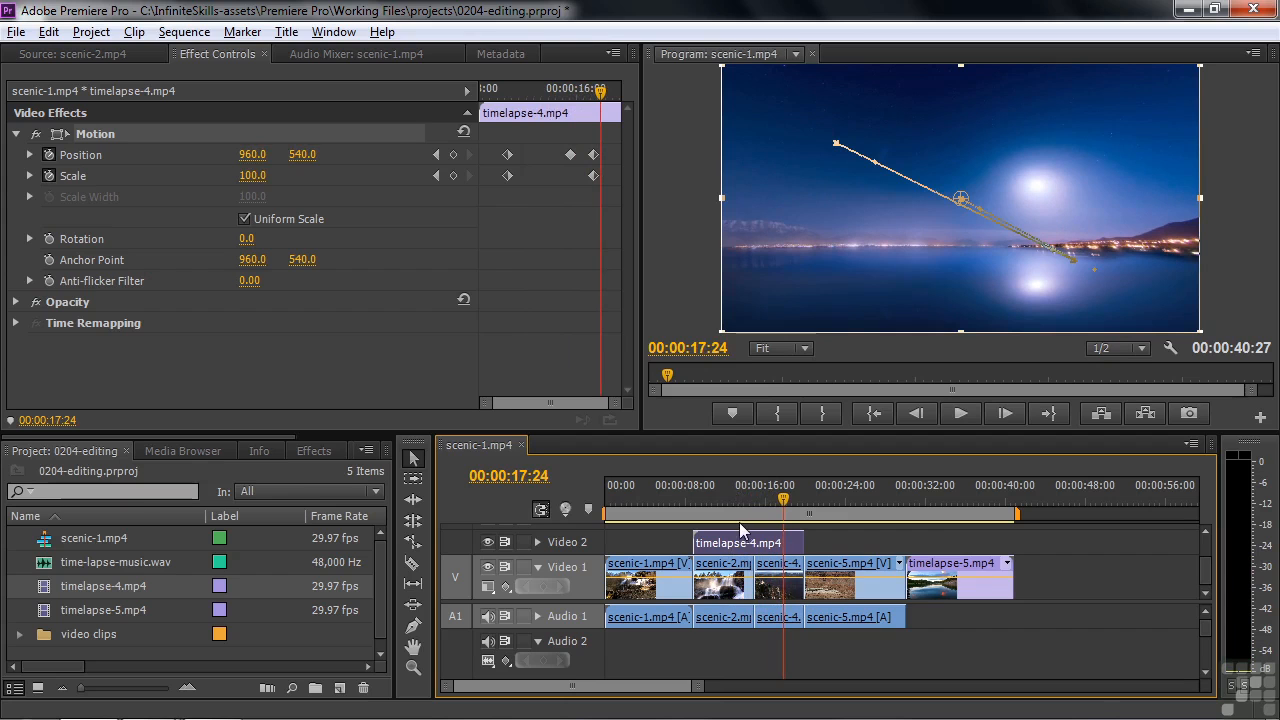
# Apply the Fast Color Corrector video effect to scenic-5.mp4
pyautogui.moveTo(783, 500); pyautogui.dragTo(823, 493)
pyautogui.click(826, 574)
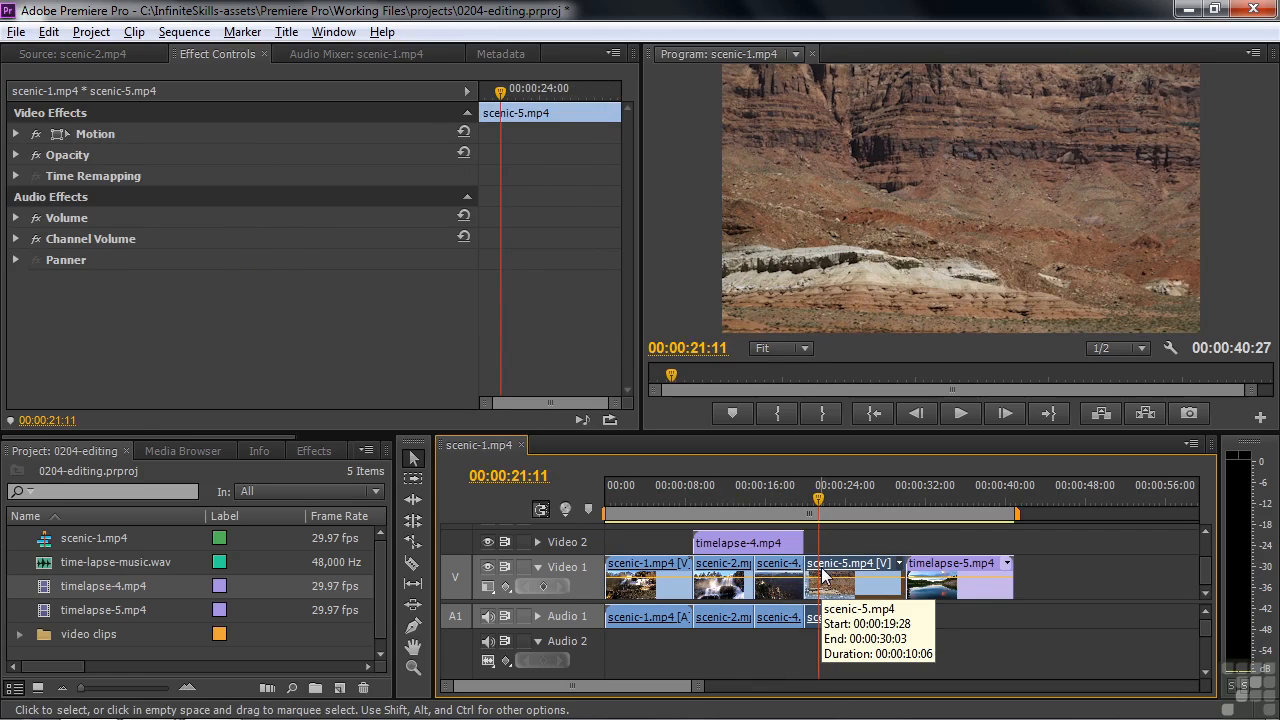
pyautogui.click(312, 451)
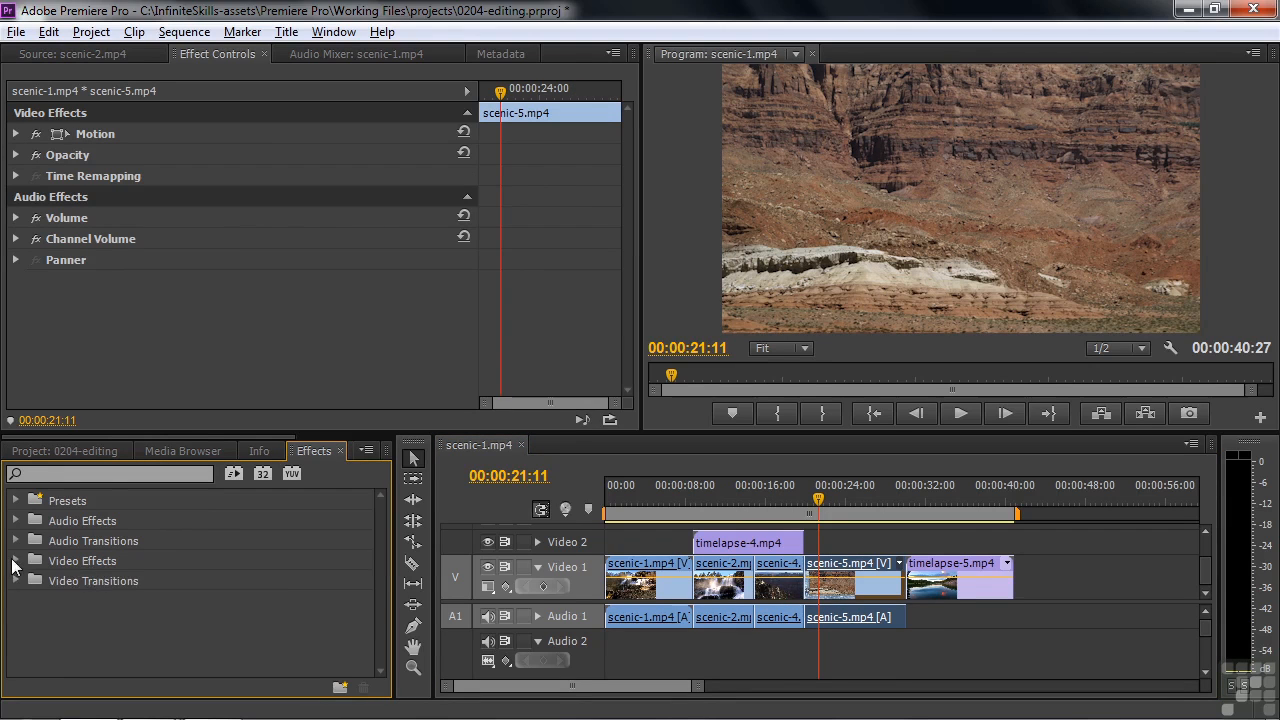
pyautogui.click(15, 561)
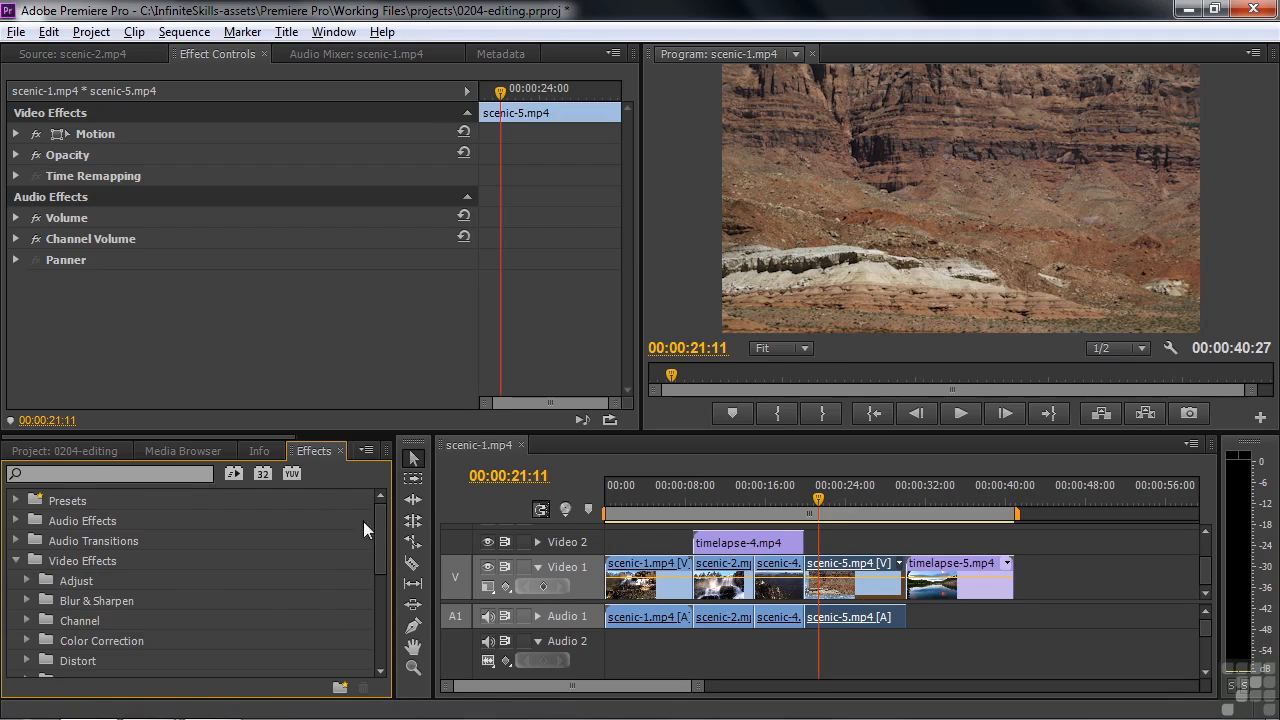
pyautogui.click(30, 642)
pyautogui.moveTo(375, 528); pyautogui.dragTo(374, 565)
pyautogui.moveTo(64, 591); pyautogui.dragTo(847, 574)
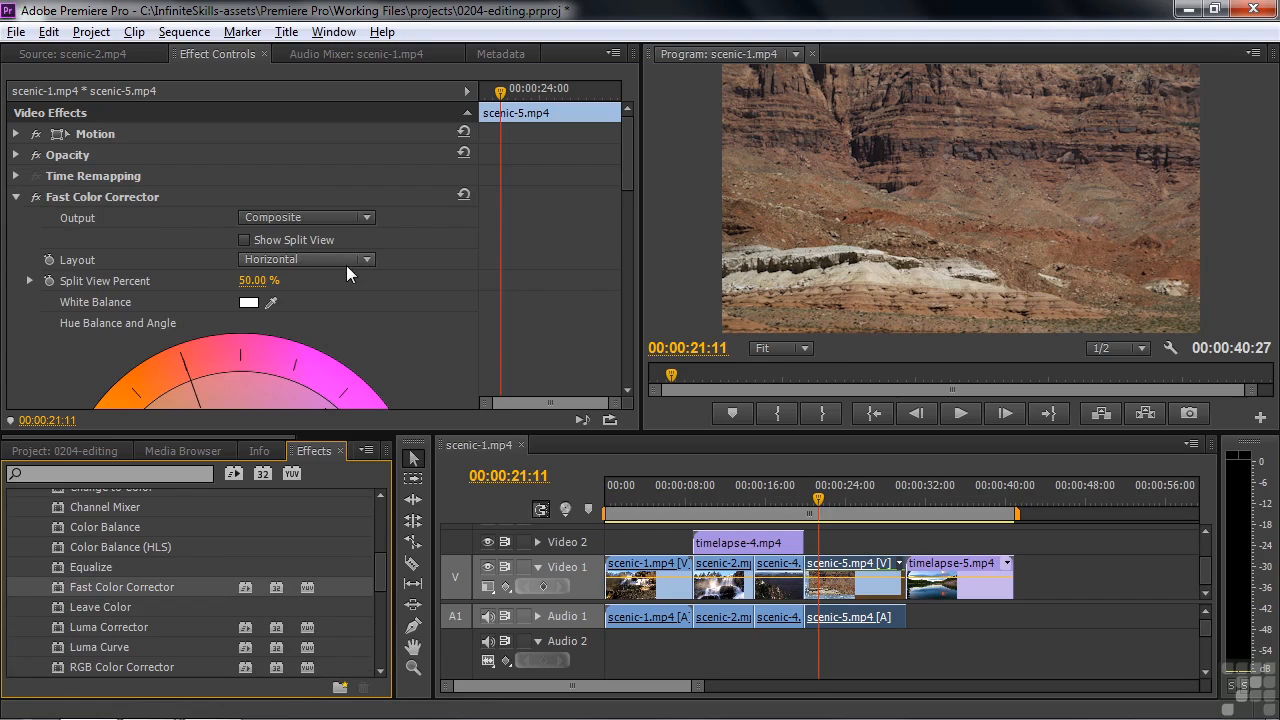
# Set the Fast Color Corrector's Saturation to 0.00 at the start of scenic-5.mp4 (00:00:19:28) and enable its keyframing
pyautogui.moveTo(629, 146); pyautogui.dragTo(629, 263)
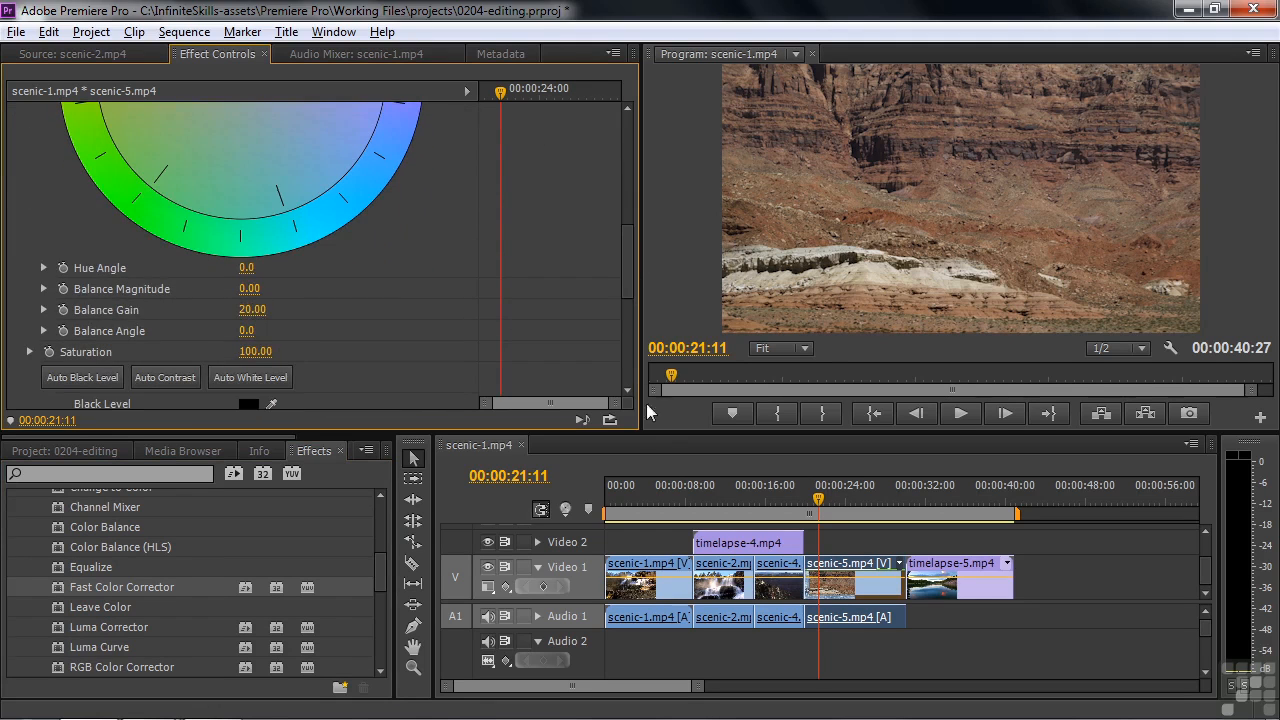
pyautogui.moveTo(820, 503); pyautogui.dragTo(818, 503)
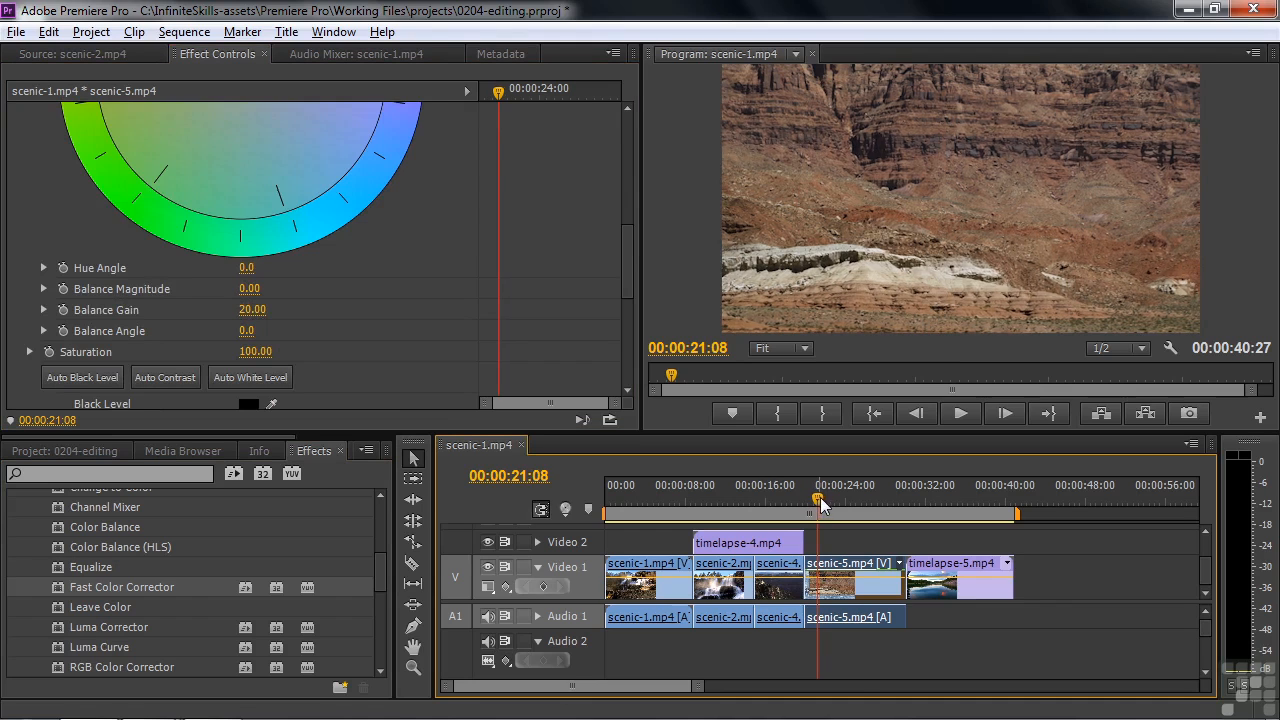
pyautogui.press('Up')
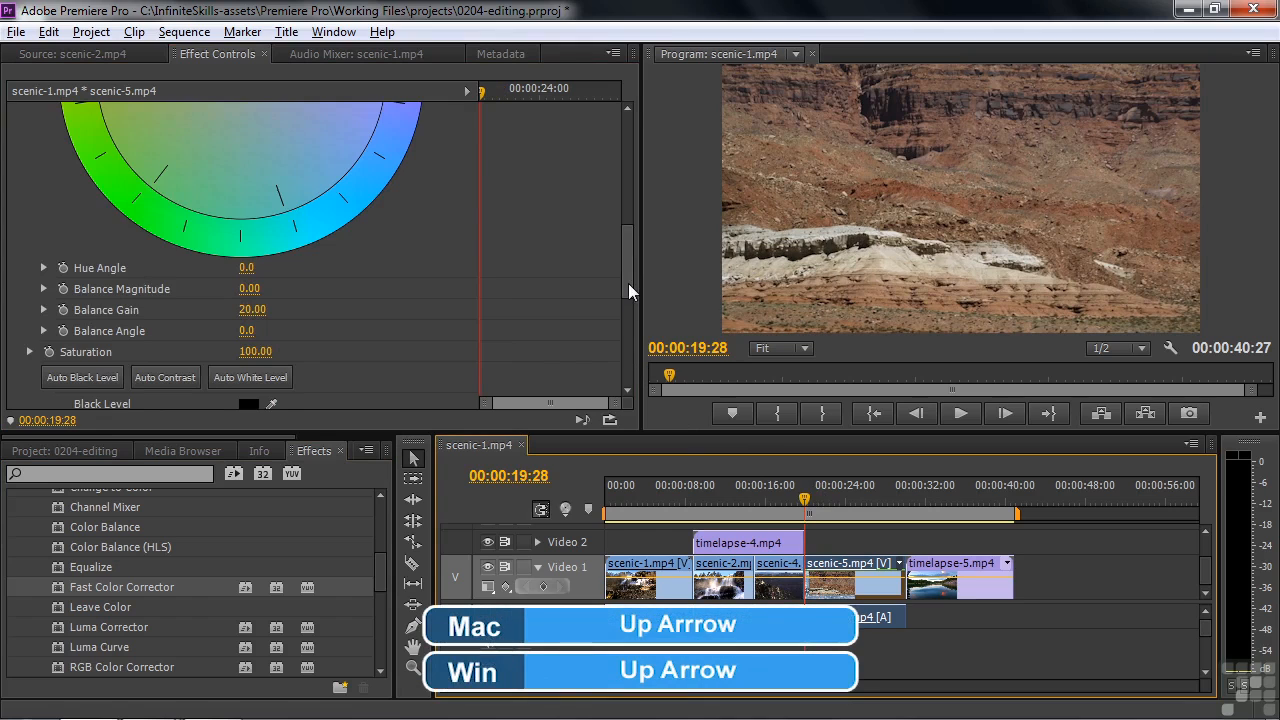
pyautogui.moveTo(628, 283); pyautogui.dragTo(628, 288)
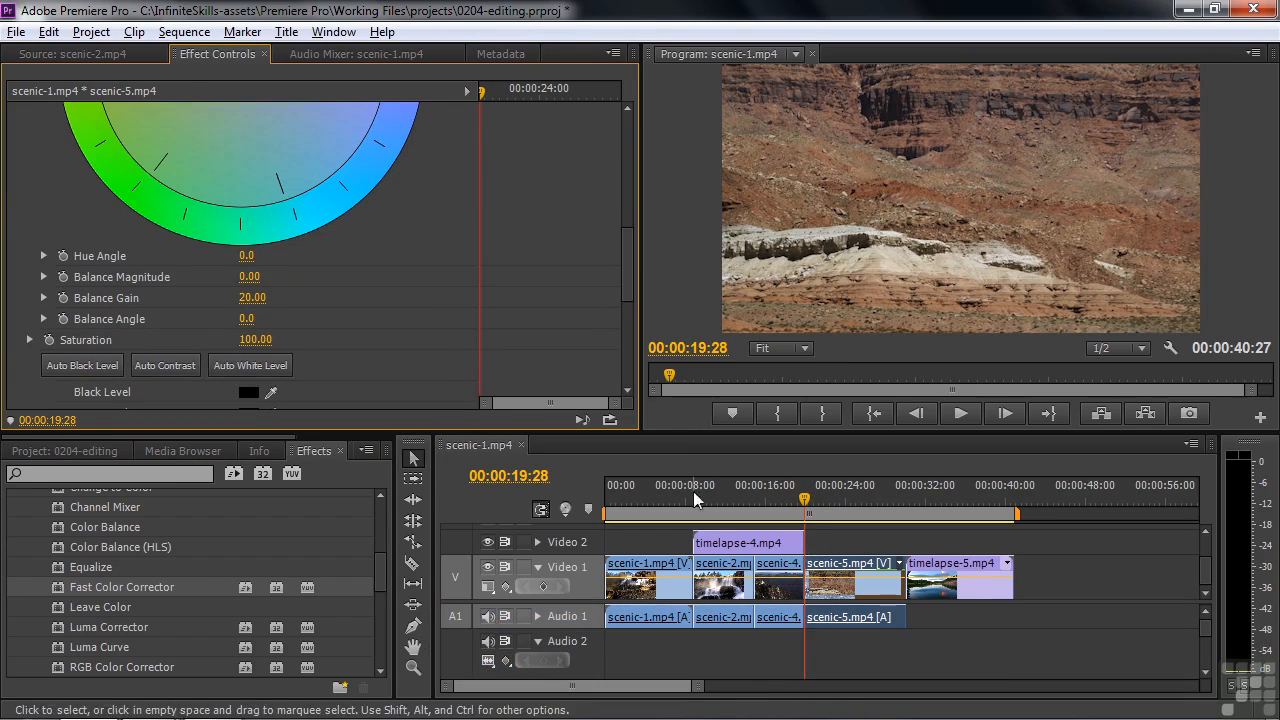
pyautogui.moveTo(252, 343); pyautogui.dragTo(152, 343)
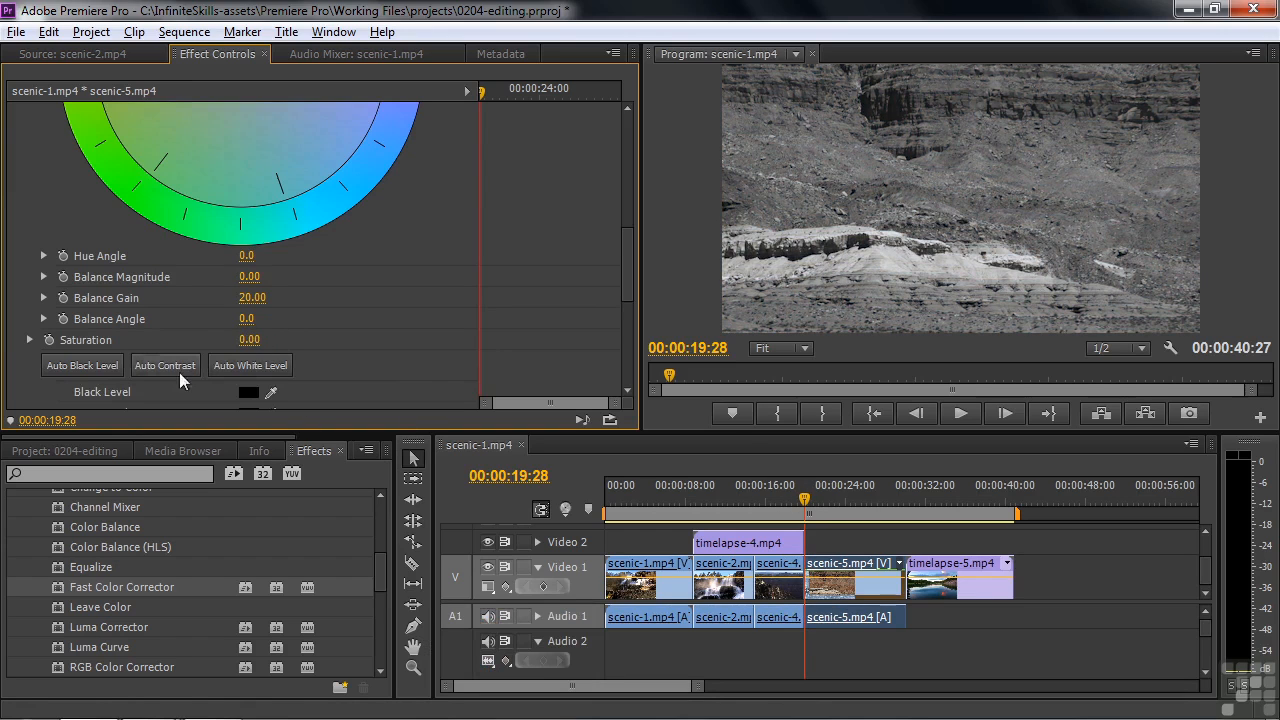
pyautogui.click(48, 341)
# Keyframe the Saturation of scenic-5.mp4 at 129.00 at 00:00:23:05 and play back the color change, stopping at 00:00:24:26
pyautogui.moveTo(804, 500); pyautogui.dragTo(838, 511)
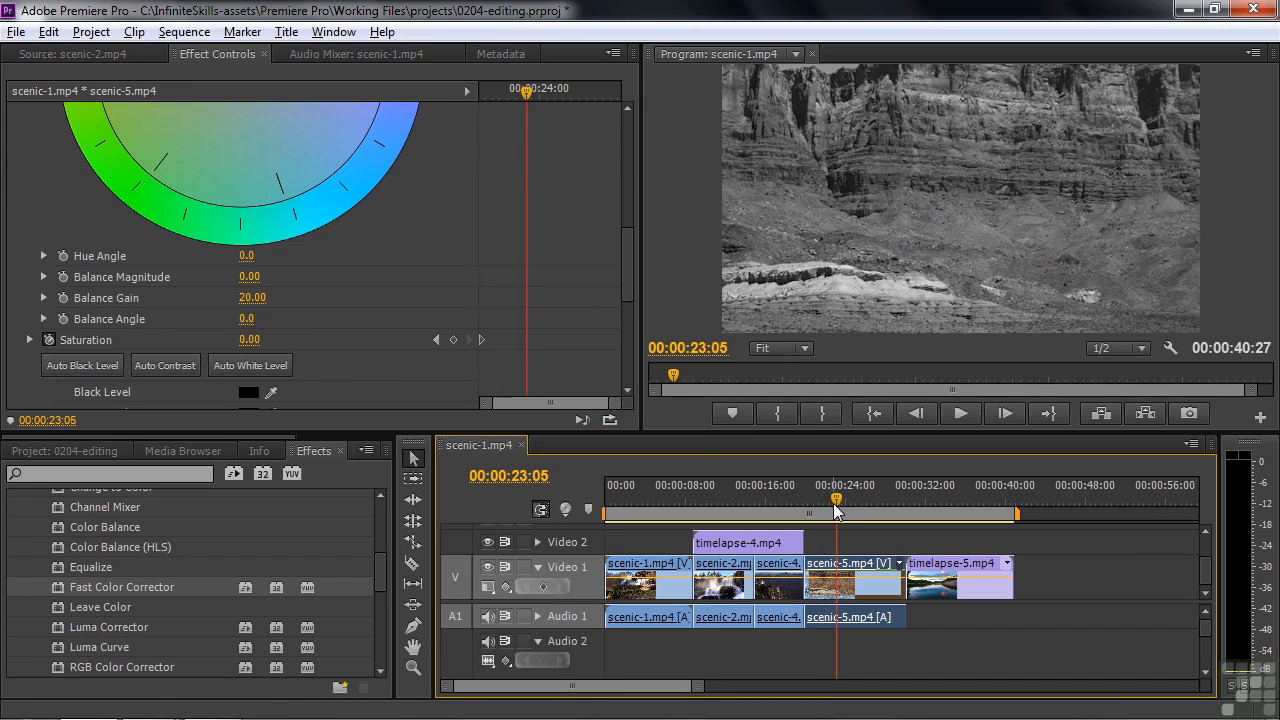
pyautogui.moveTo(270, 344); pyautogui.dragTo(299, 344)
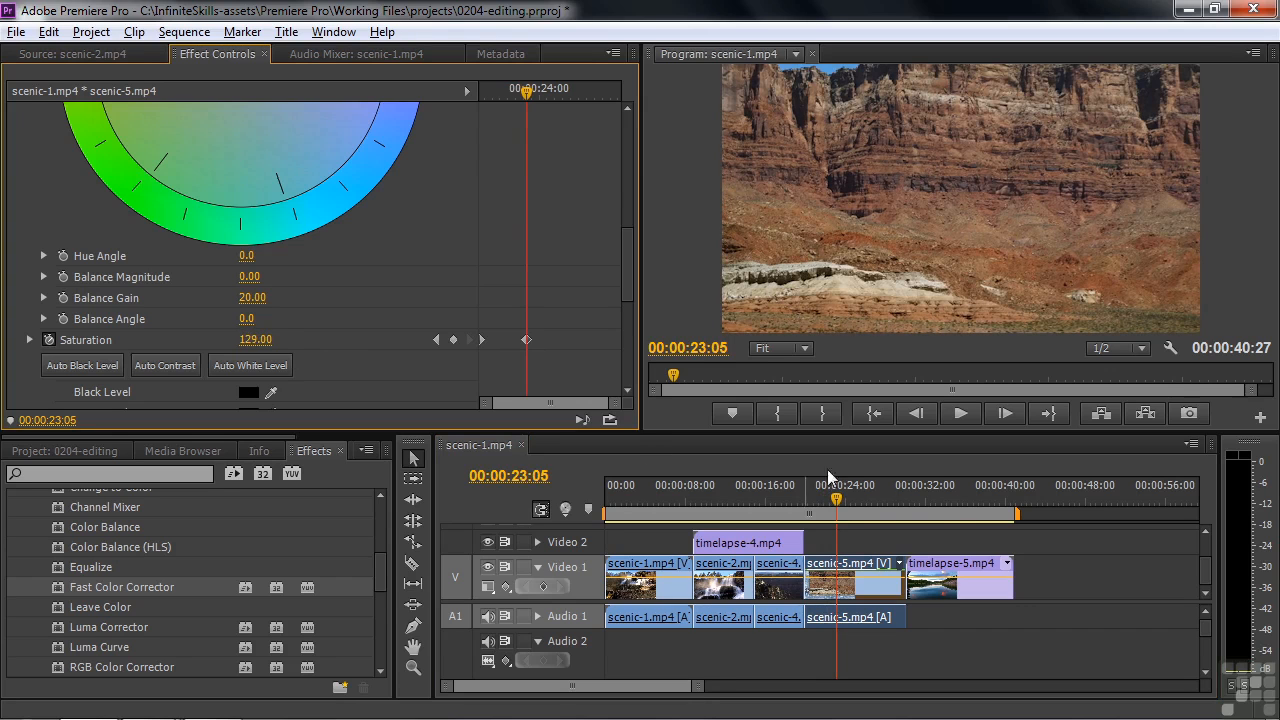
pyautogui.moveTo(836, 500); pyautogui.dragTo(802, 508)
pyautogui.press('space')
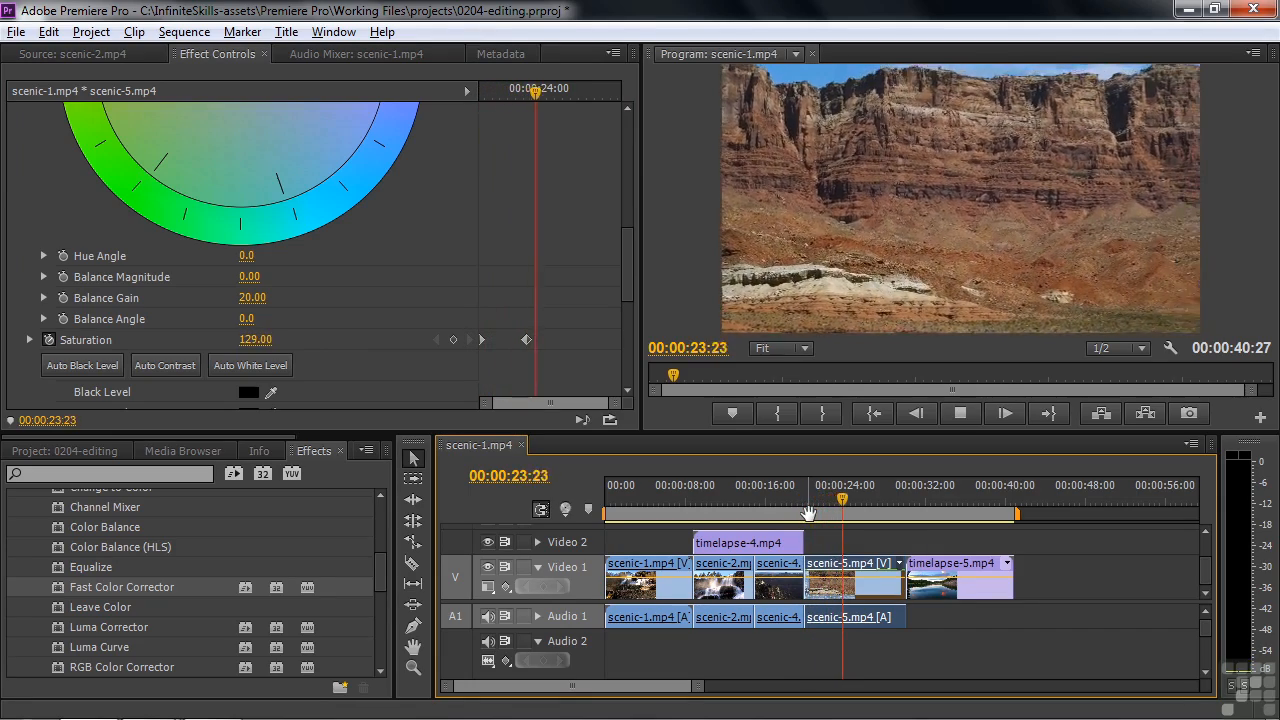
pyautogui.press('space')
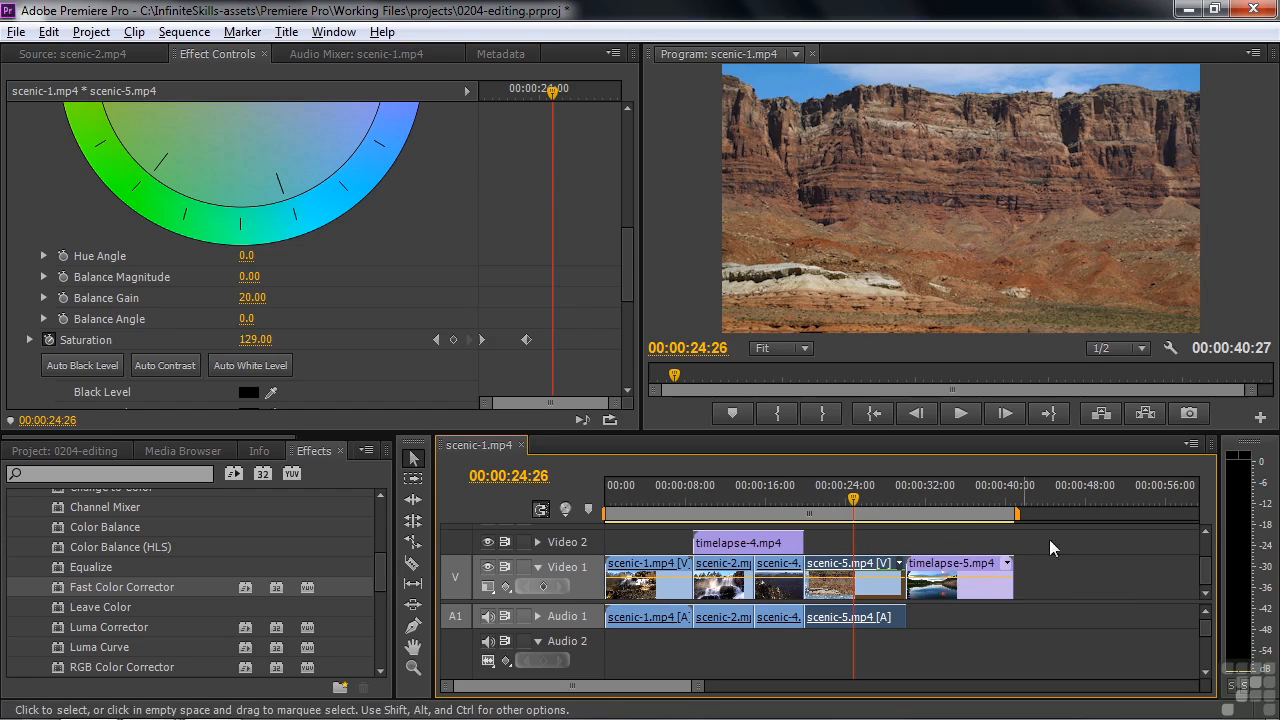
# Create a new title named Title 01 based on the Upper Third 1006 template from the Upper Thirds presets
pyautogui.scroll(2, 1210, 573)
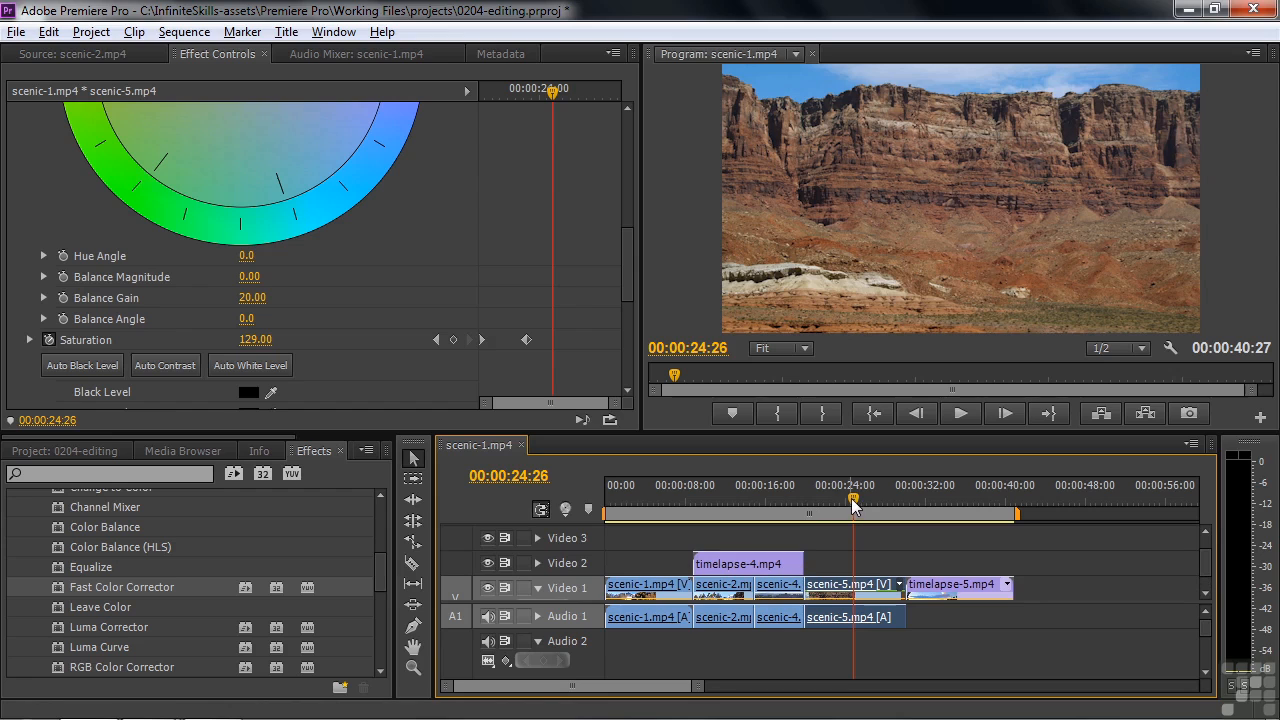
pyautogui.click(287, 32)
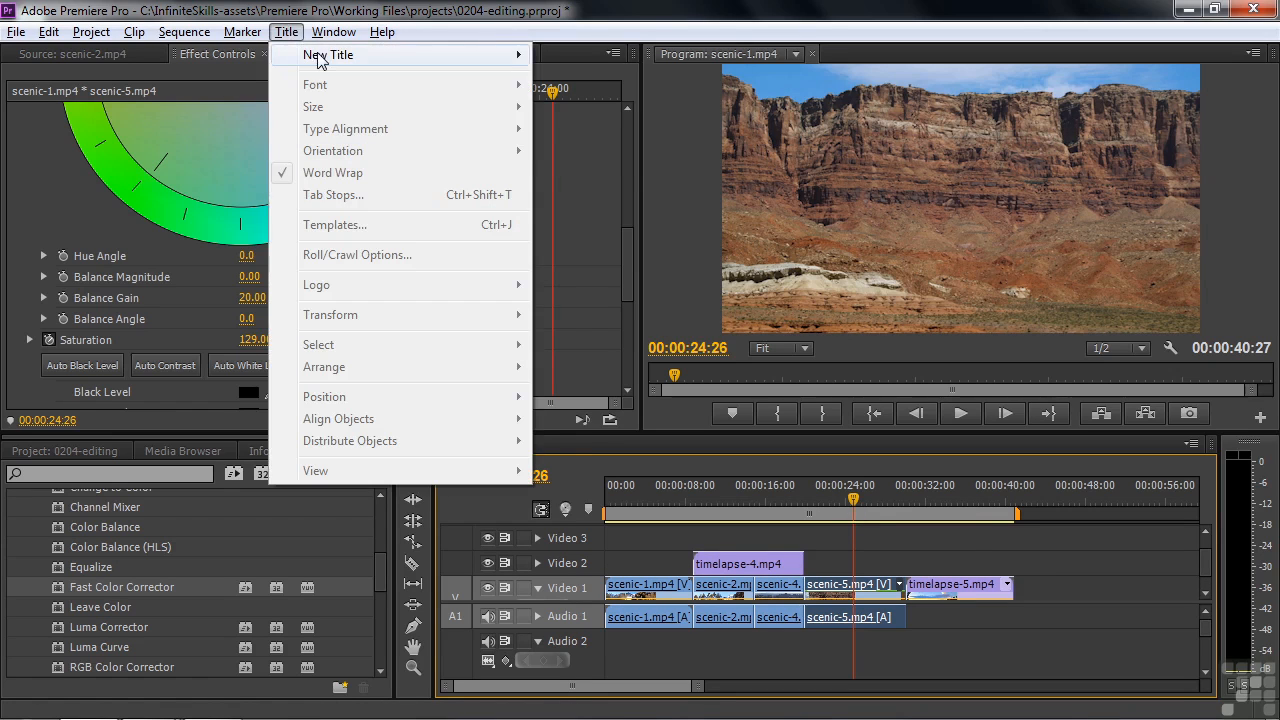
pyautogui.moveTo(414, 54)
pyautogui.click(584, 152)
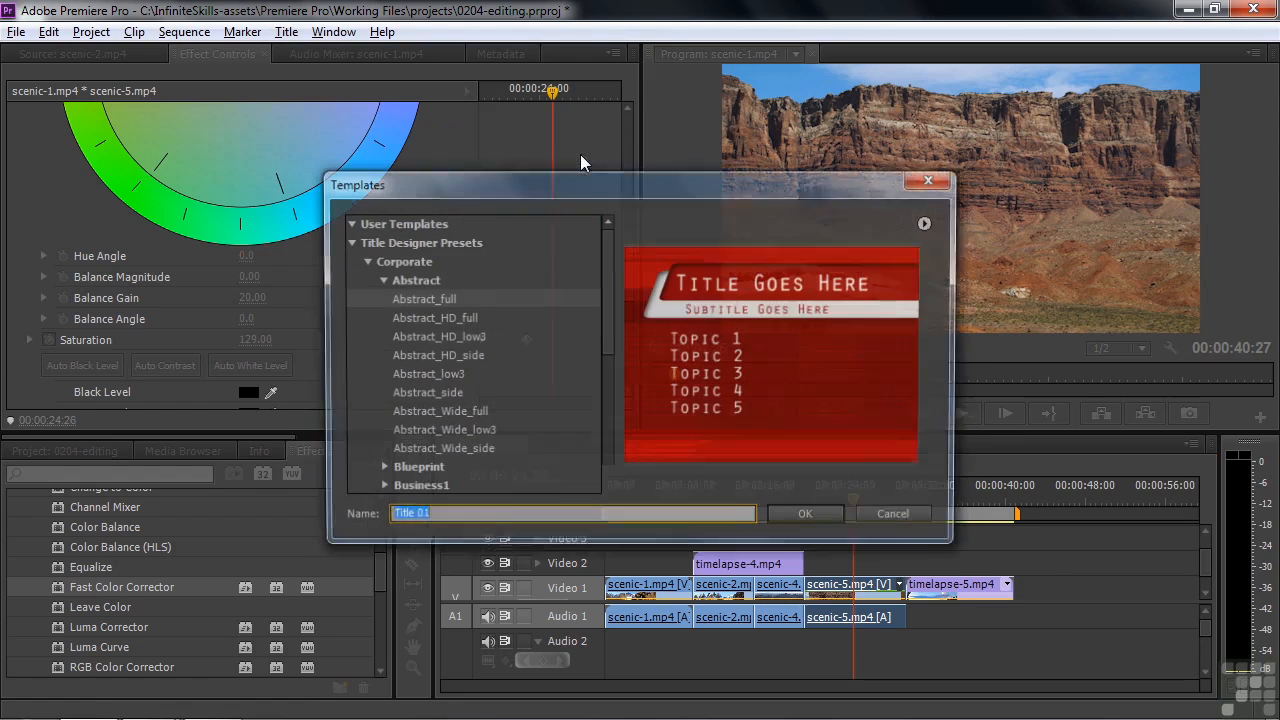
pyautogui.click(362, 260)
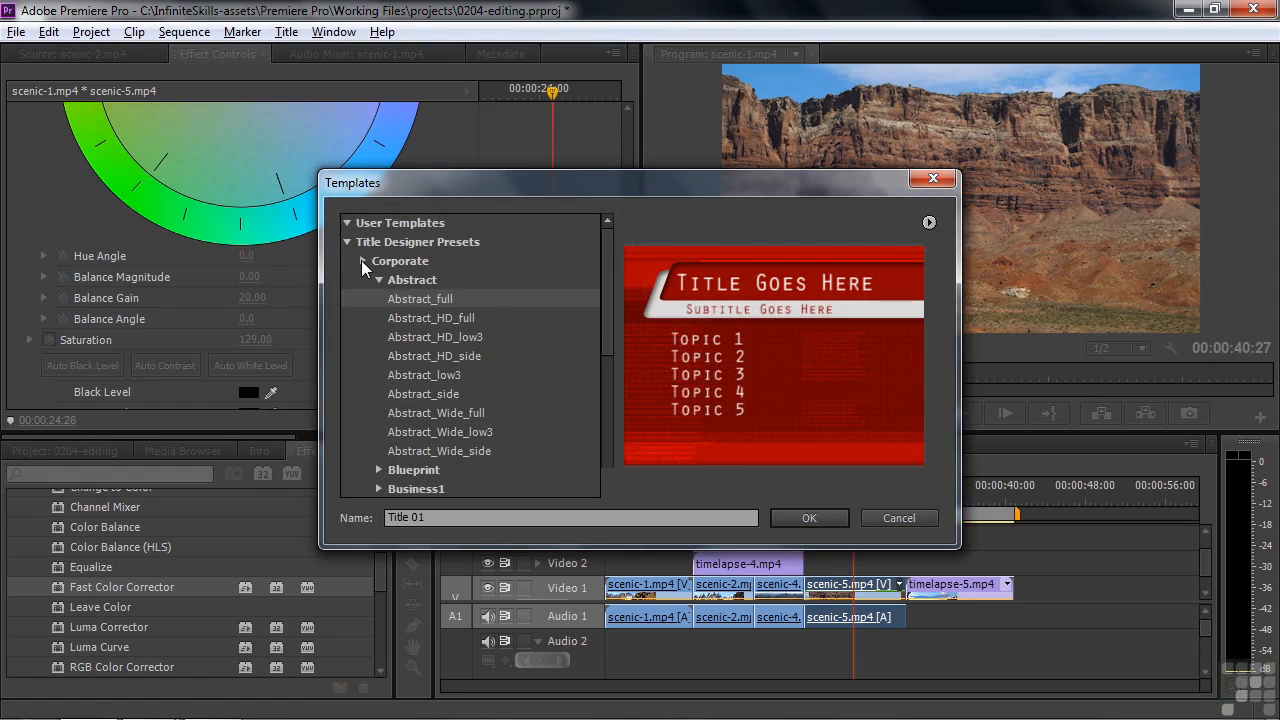
pyautogui.click(363, 451)
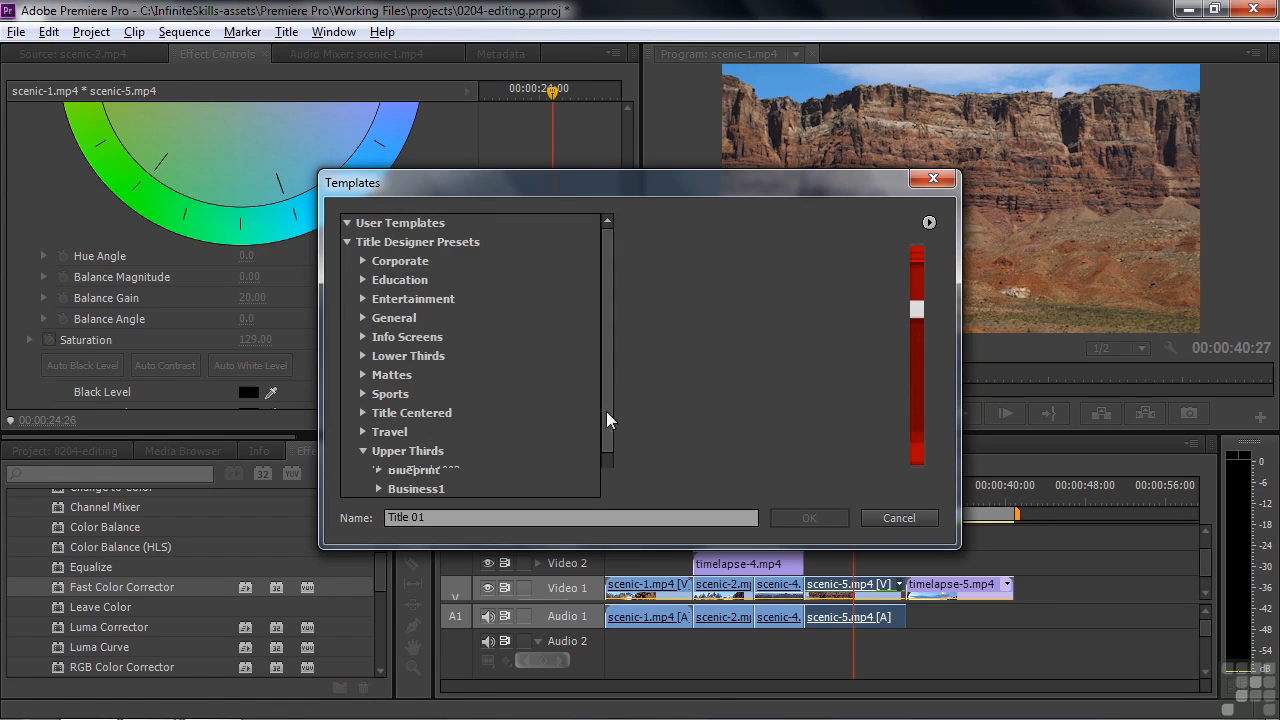
pyautogui.scroll(-1, 606, 411)
pyautogui.click(419, 436)
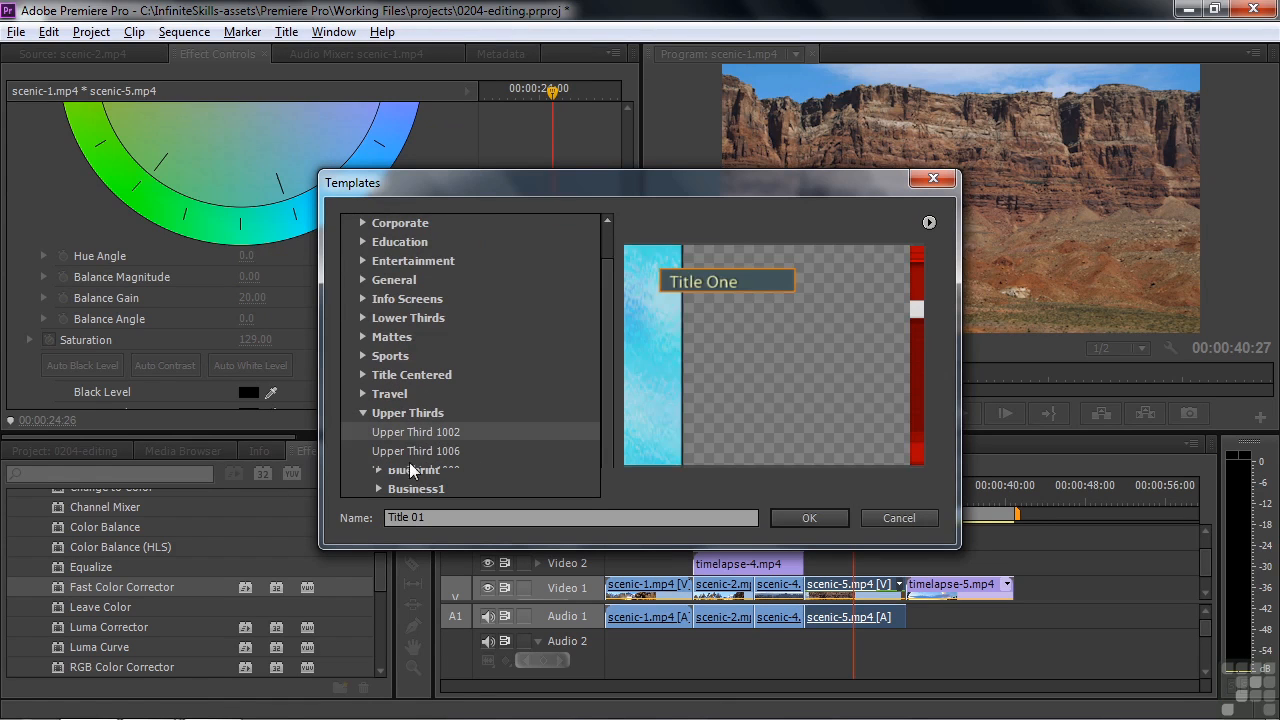
pyautogui.click(416, 455)
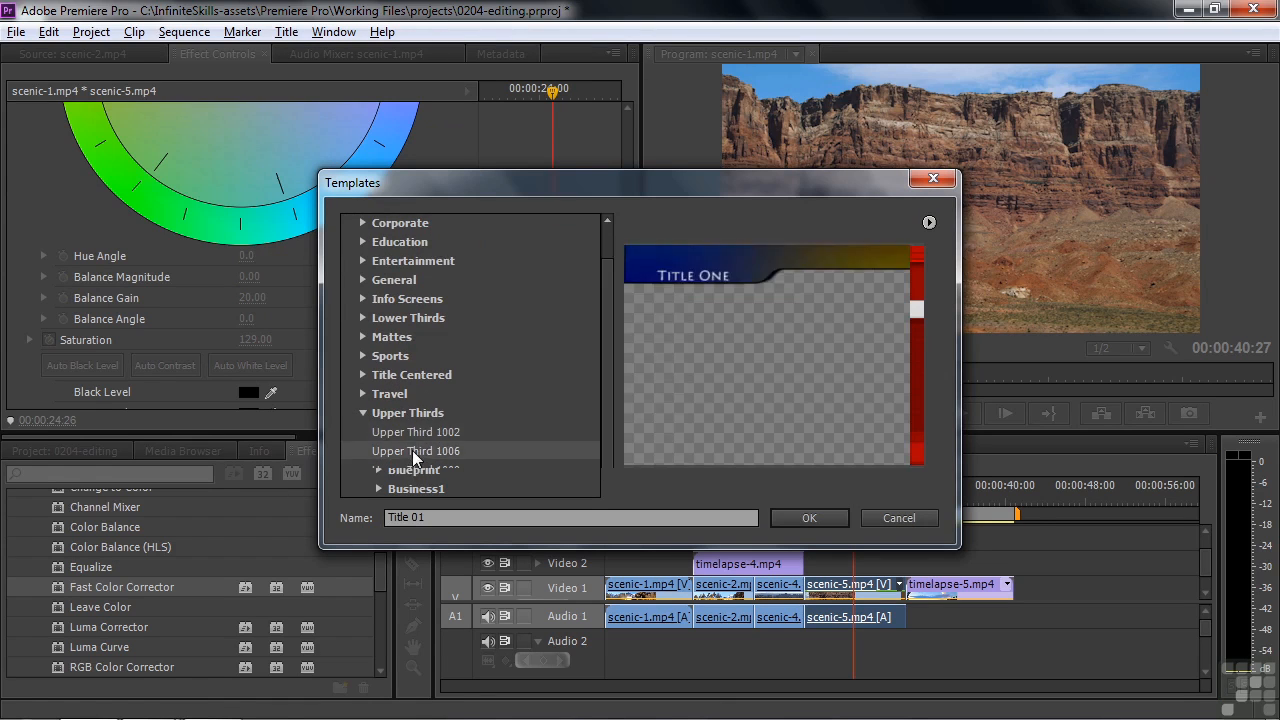
pyautogui.click(823, 515)
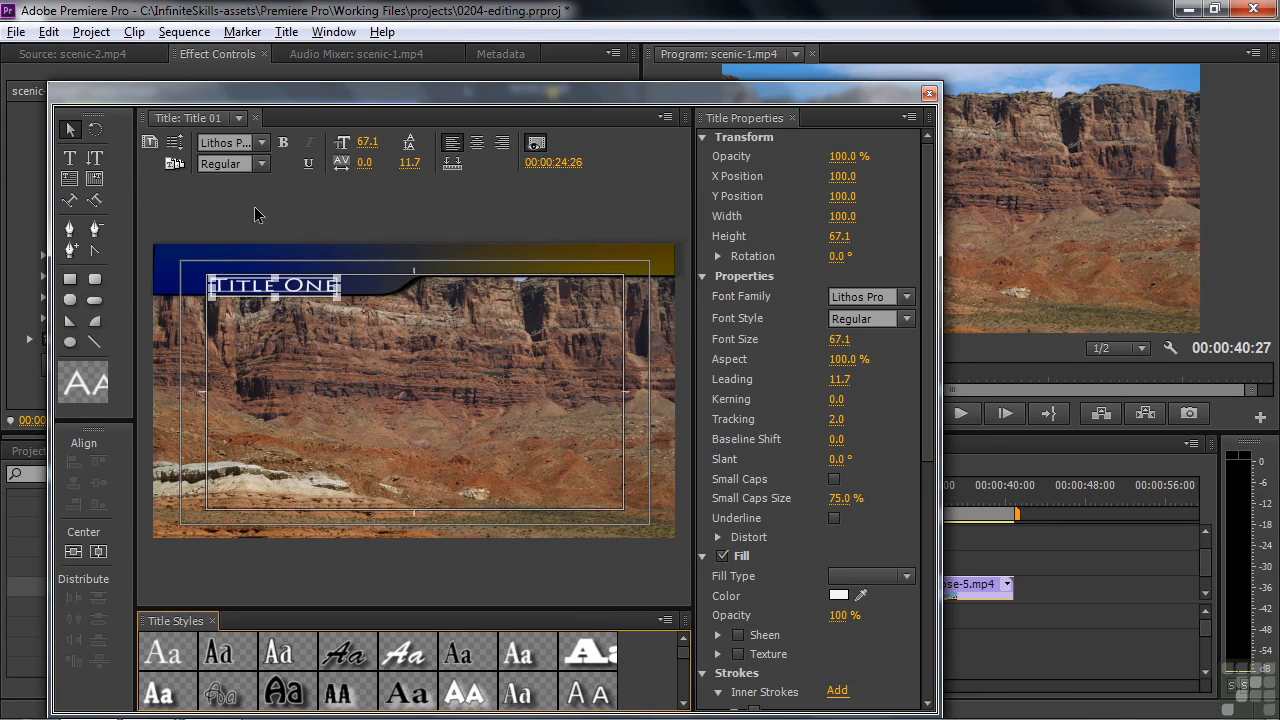
# Replace the template's placeholder text "Title One" with "Desert Plateau"
pyautogui.click(70, 158)
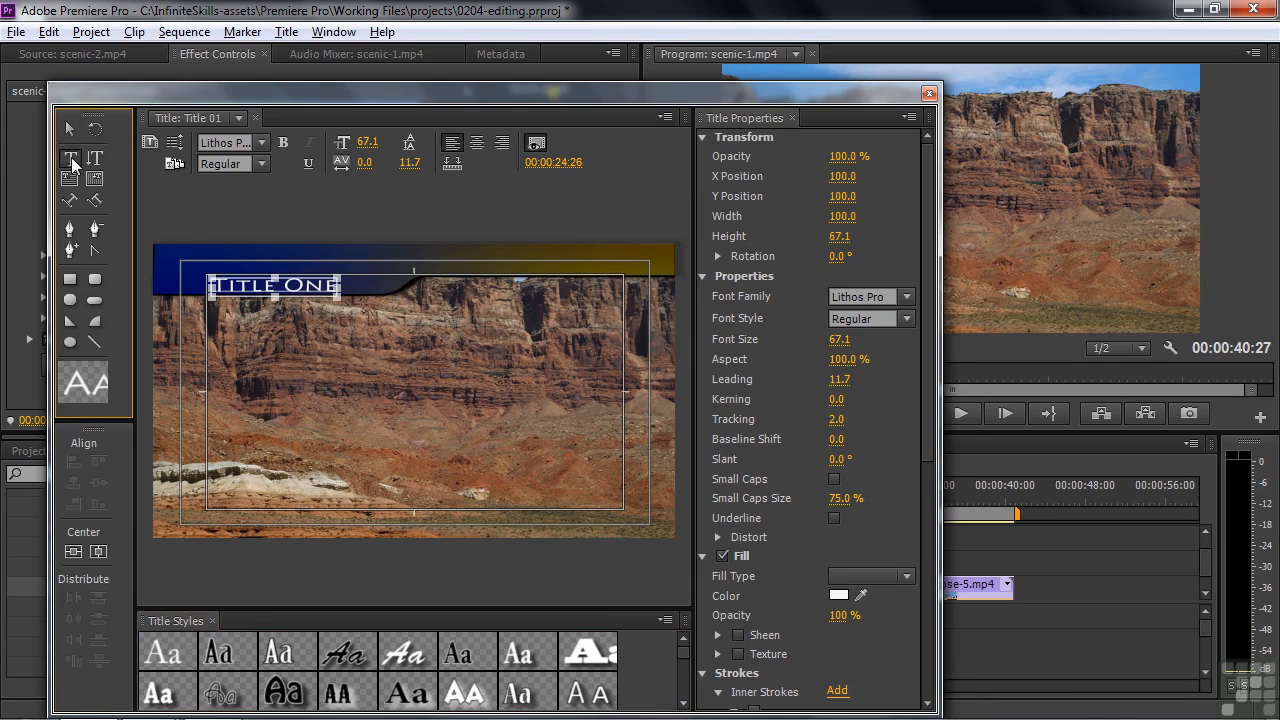
pyautogui.moveTo(215, 285); pyautogui.dragTo(340, 287)
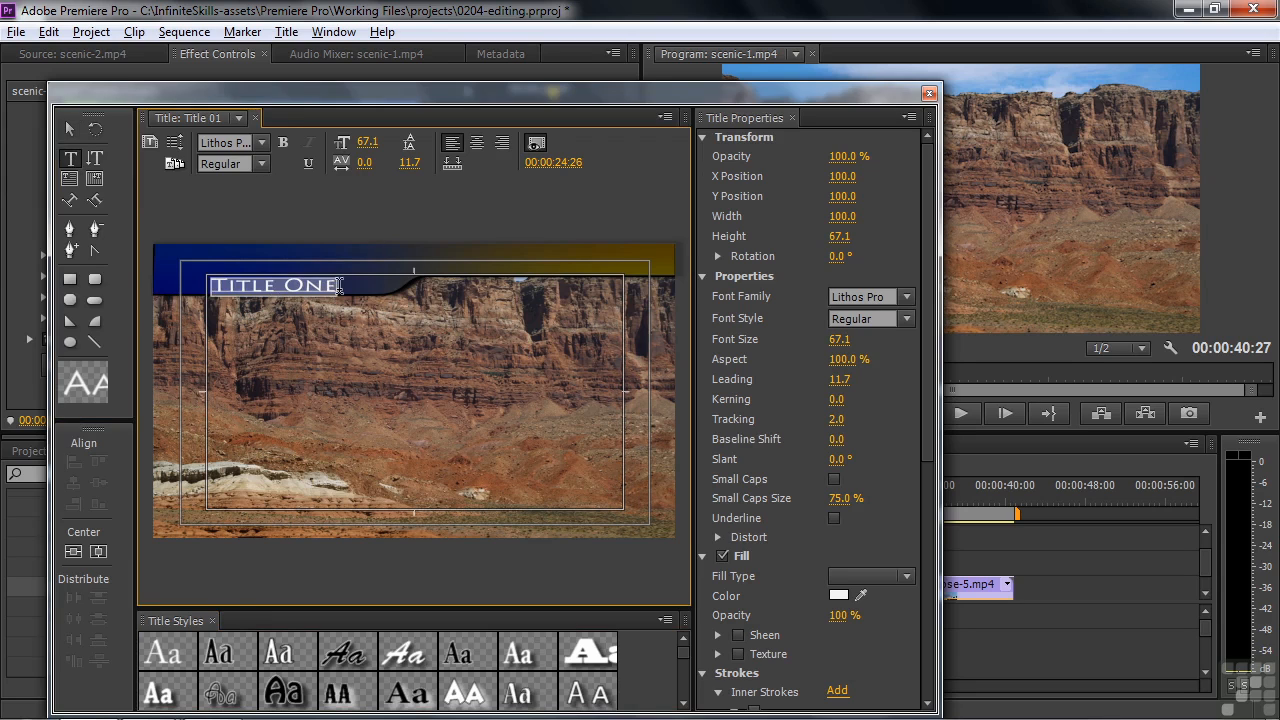
pyautogui.write('Desert')
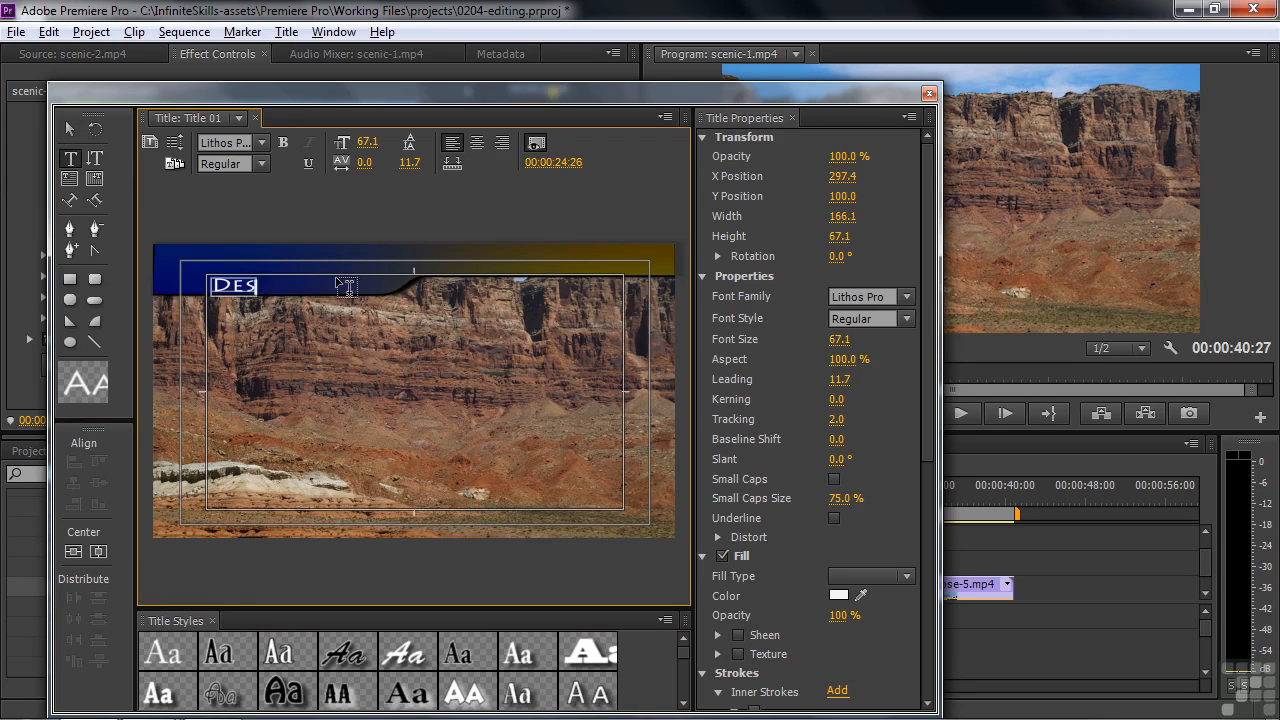
pyautogui.write(' P')
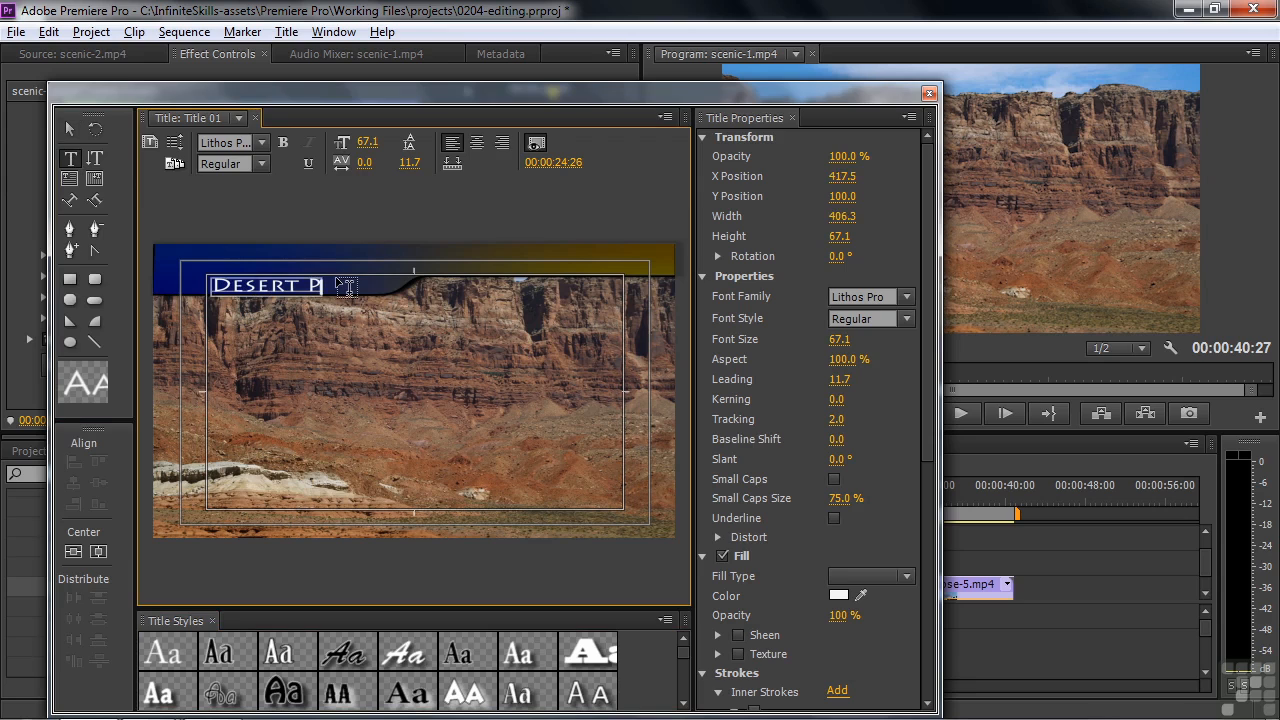
pyautogui.write('lateau')
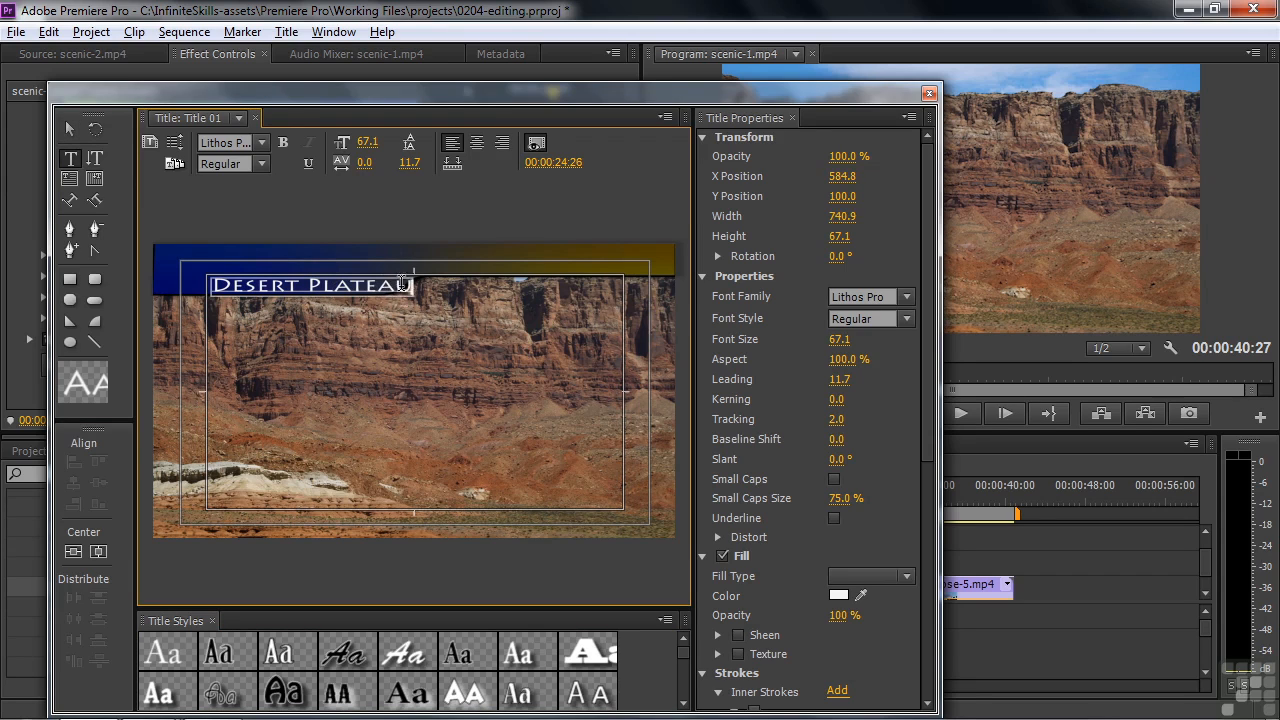
# Enlarge the gradient banner behind the title text to about 2074 wide by 249 high and close the title designer
pyautogui.click(72, 129)
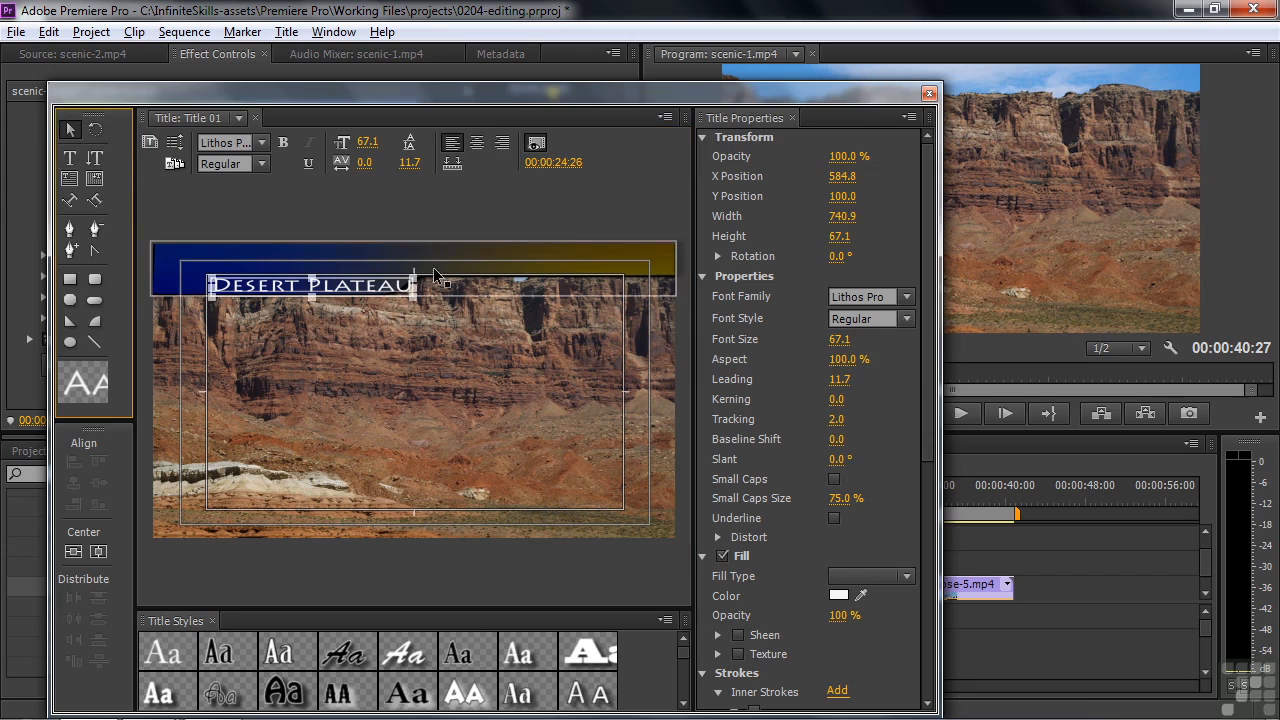
pyautogui.click(530, 265)
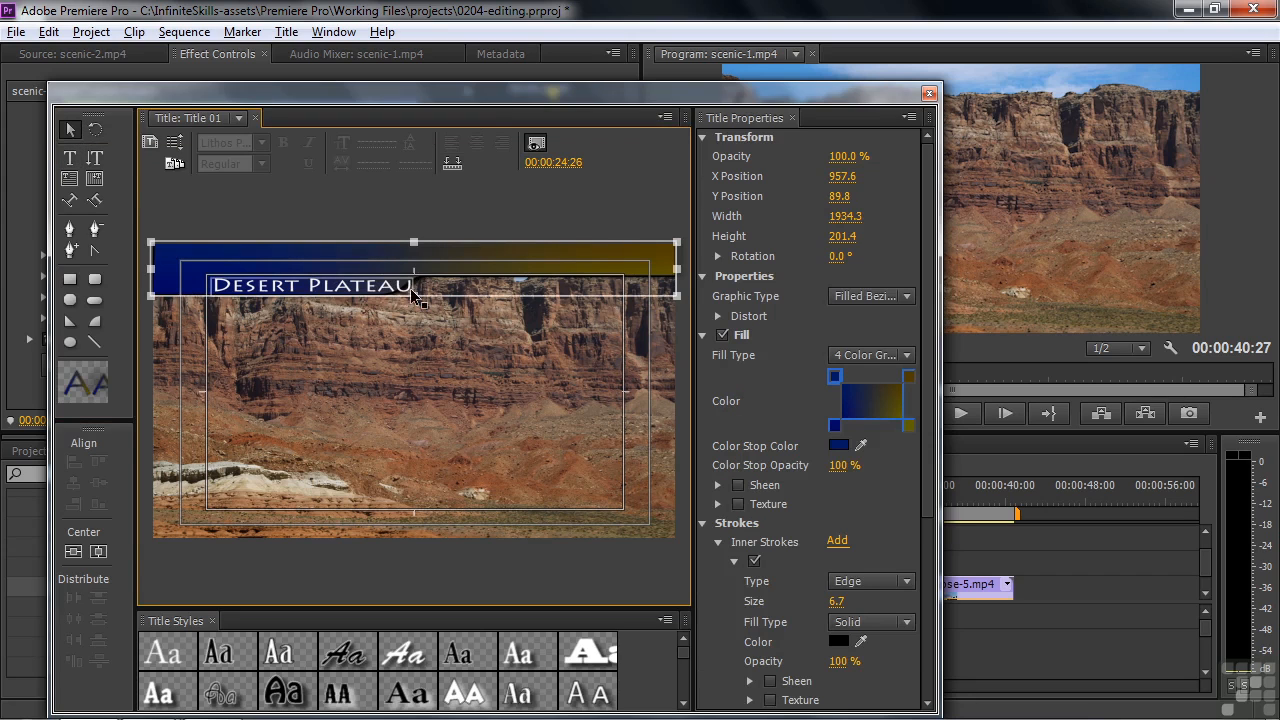
pyautogui.moveTo(413, 312); pyautogui.dragTo(413, 307)
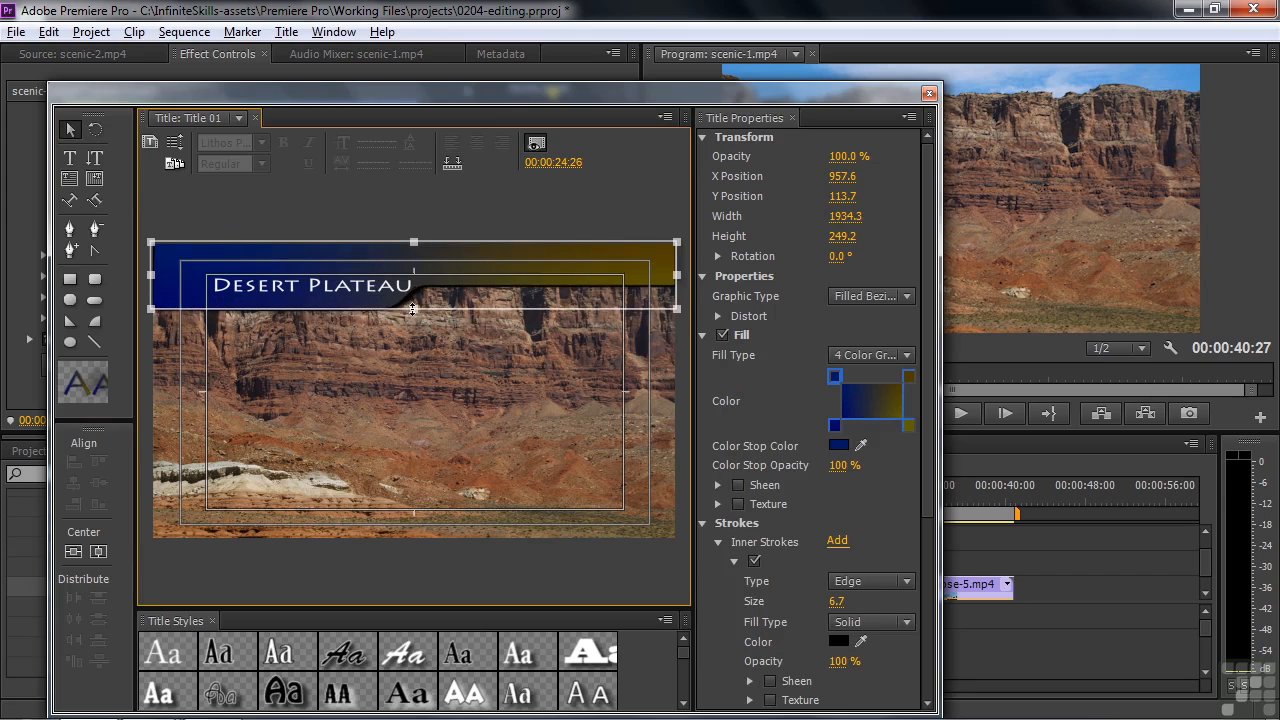
pyautogui.moveTo(679, 274); pyautogui.dragTo(718, 279)
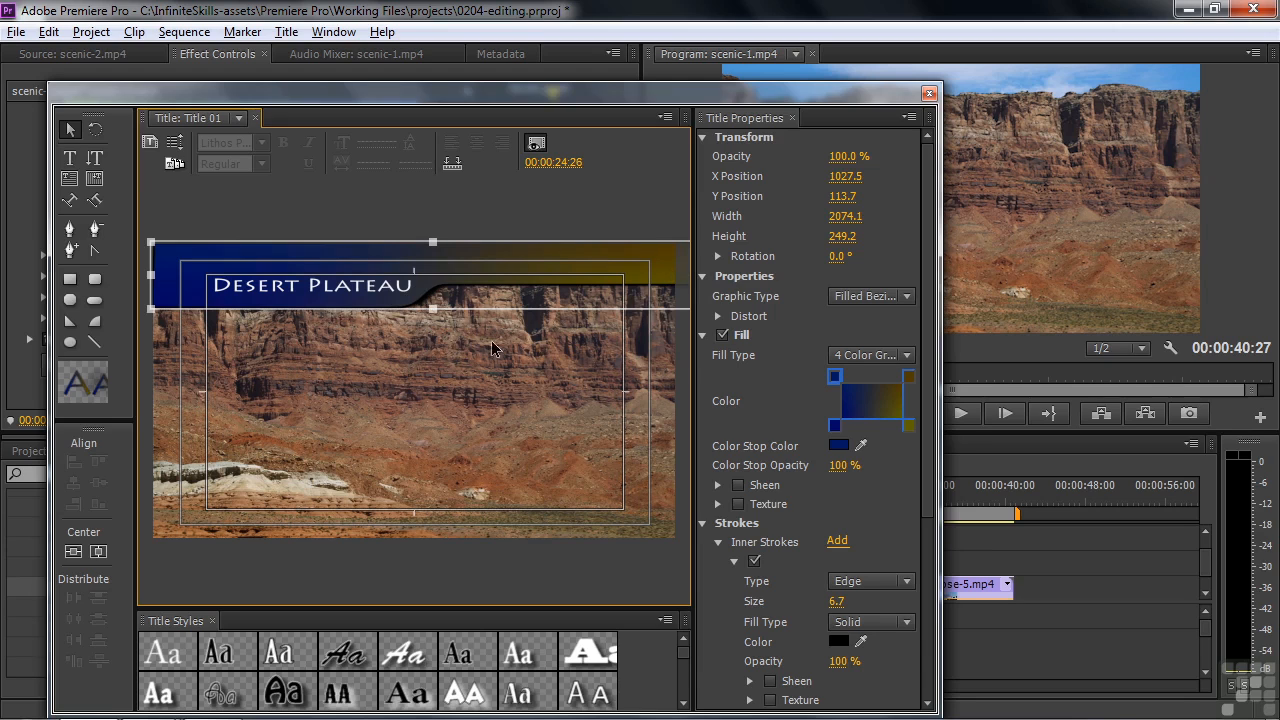
pyautogui.click(928, 95)
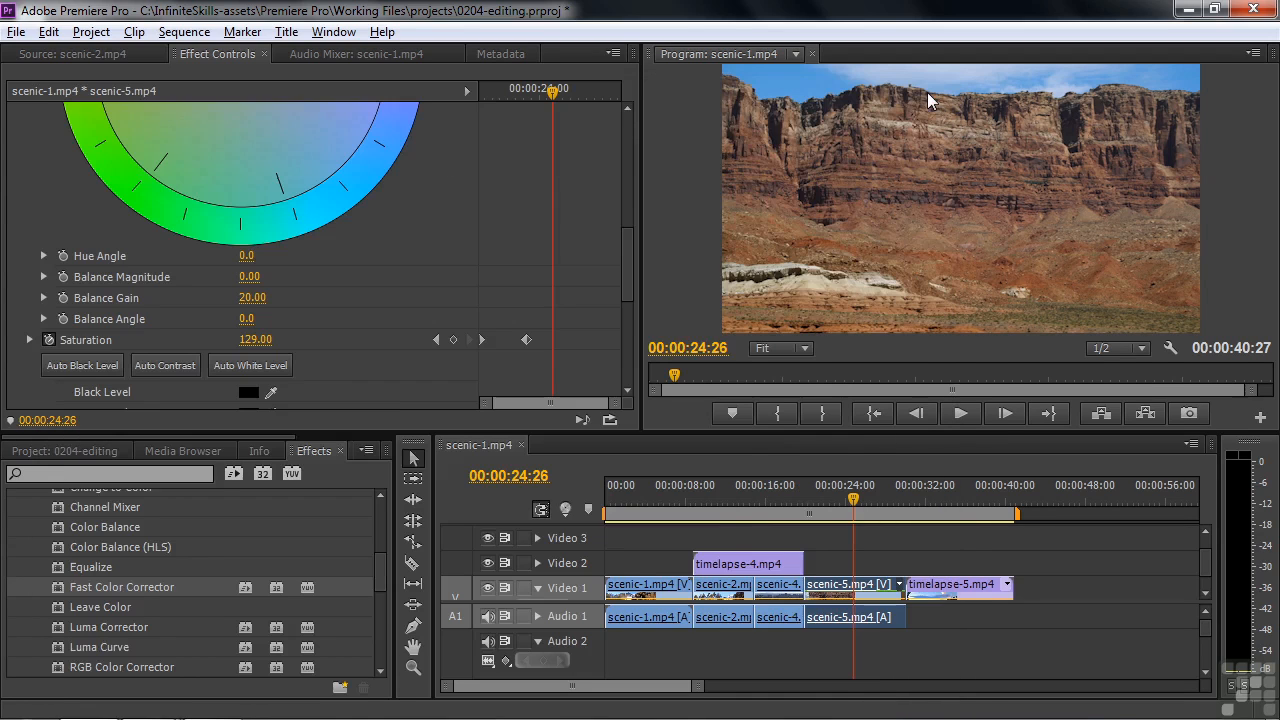
# Place Title 01 on Video 2 directly after timelapse-4.mp4, extend it nearly to the end of scenic-5.mp4, and preview it at 00:00:22:14
pyautogui.click(89, 447)
pyautogui.moveTo(44, 638); pyautogui.dragTo(753, 546)
pyautogui.moveTo(770, 500); pyautogui.dragTo(895, 563)
pyautogui.click(813, 489)
pyautogui.moveTo(816, 507)
pyautogui.mouseDown()
pyautogui.moveTo(848, 507)
pyautogui.moveTo(817, 515)
pyautogui.moveTo(829, 521)
pyautogui.mouseUp()
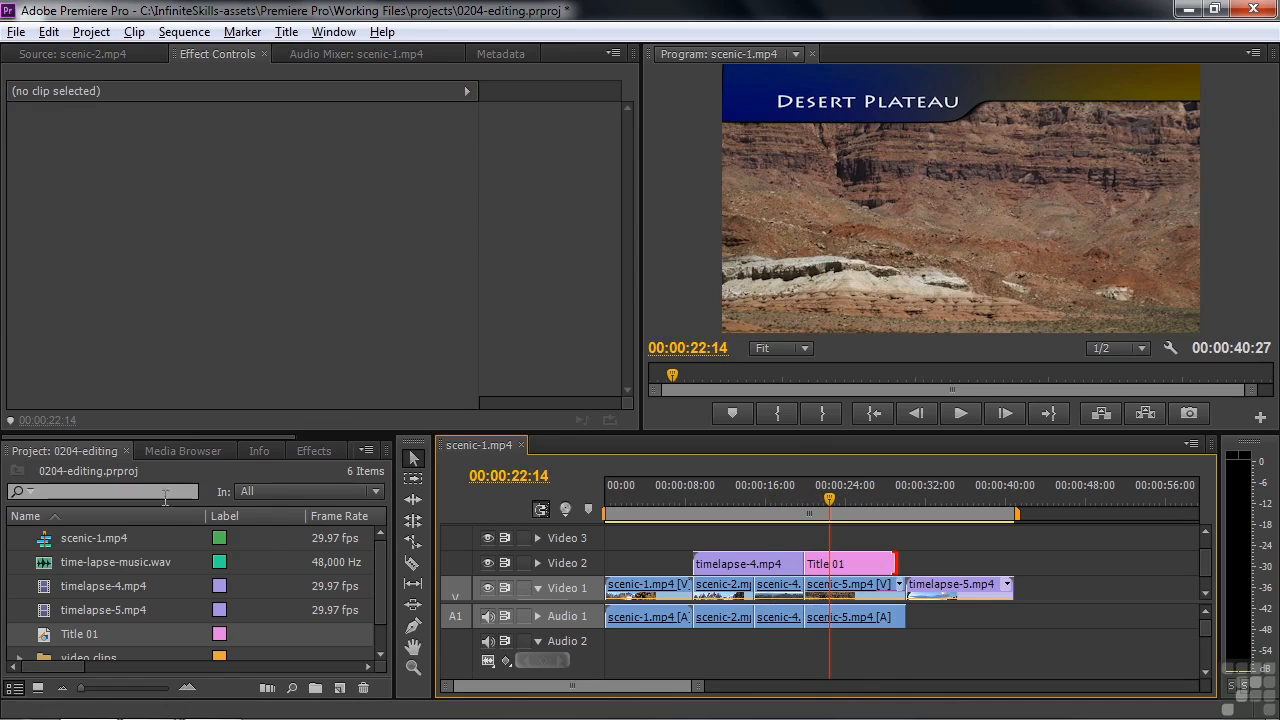
# Add a Cross Dissolve video transition at the start of Title 01, on its cut with timelapse-4.mp4
pyautogui.click(303, 451)
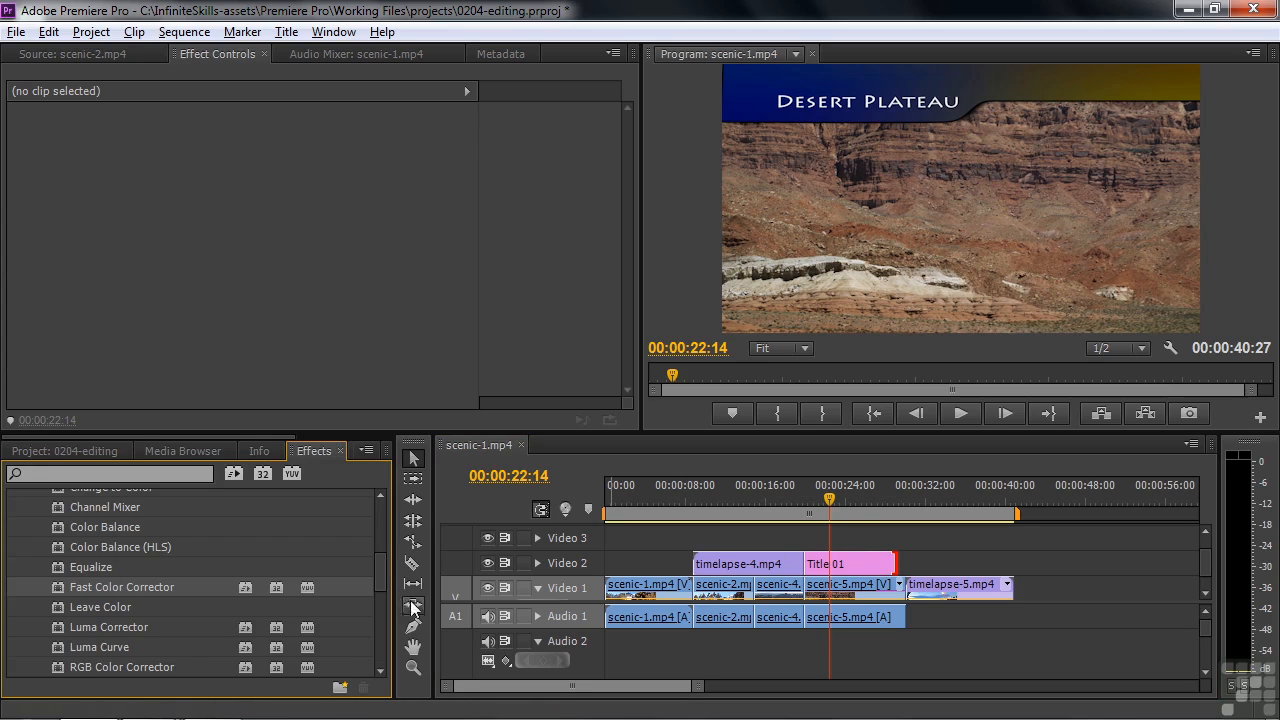
pyautogui.moveTo(379, 571); pyautogui.dragTo(376, 499)
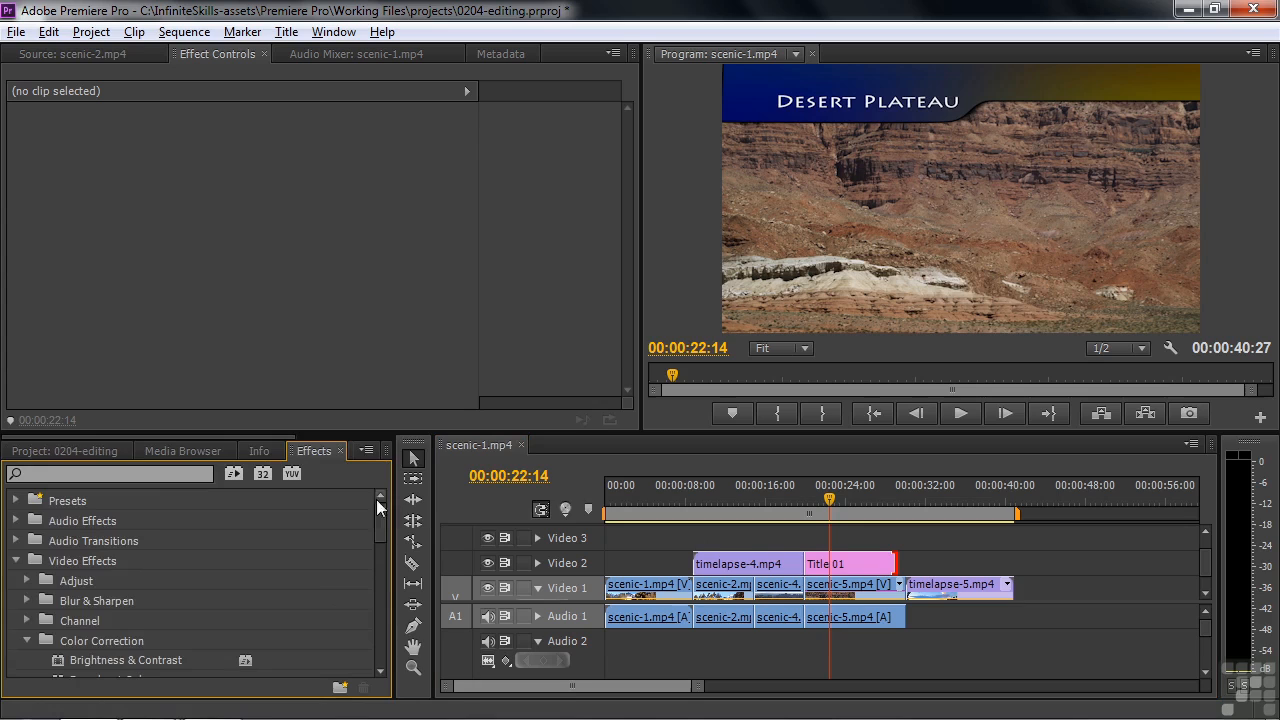
pyautogui.click(16, 562)
pyautogui.click(16, 581)
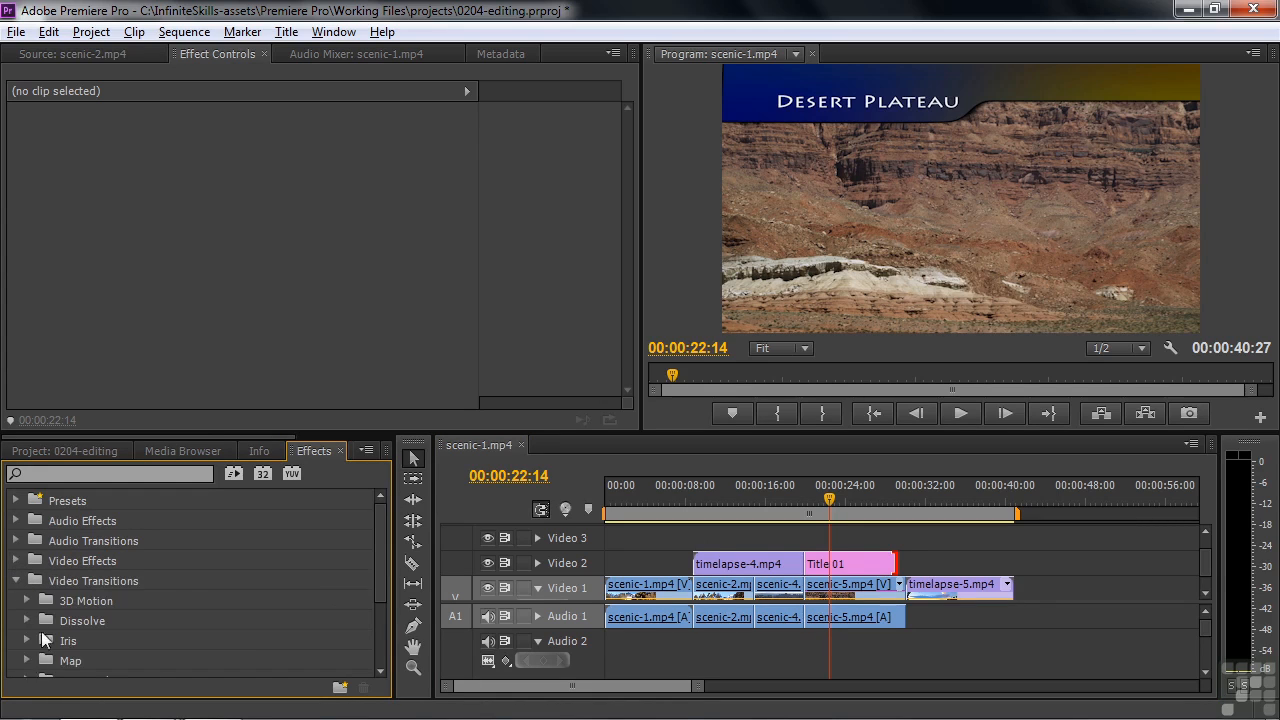
pyautogui.click(27, 620)
pyautogui.moveTo(62, 660); pyautogui.dragTo(808, 564)
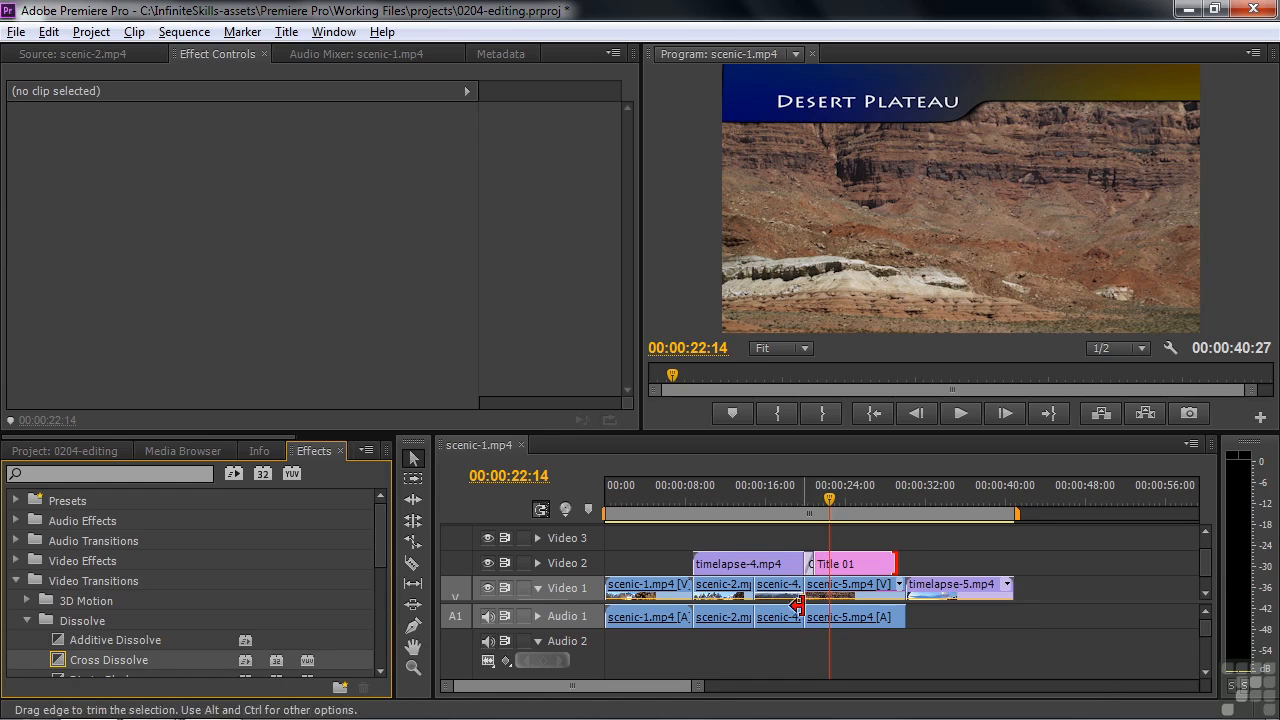
# Lengthen the Cross Dissolve before Title 01 to 00:00:02:00 and play it back, stopping at 00:00:22:14
pyautogui.moveTo(829, 500)
pyautogui.mouseDown()
pyautogui.moveTo(805, 500)
pyautogui.moveTo(813, 514)
pyautogui.moveTo(800, 521)
pyautogui.moveTo(812, 512)
pyautogui.mouseUp()
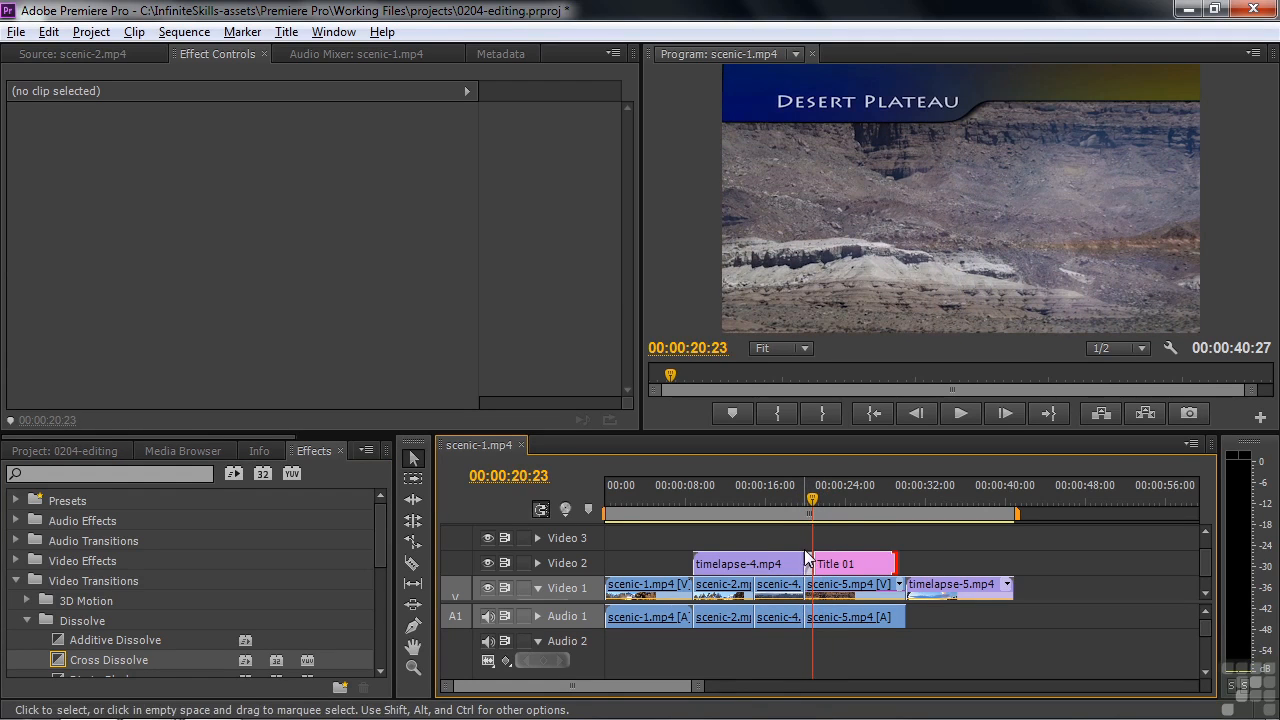
pyautogui.press('=')
pyautogui.press('=')
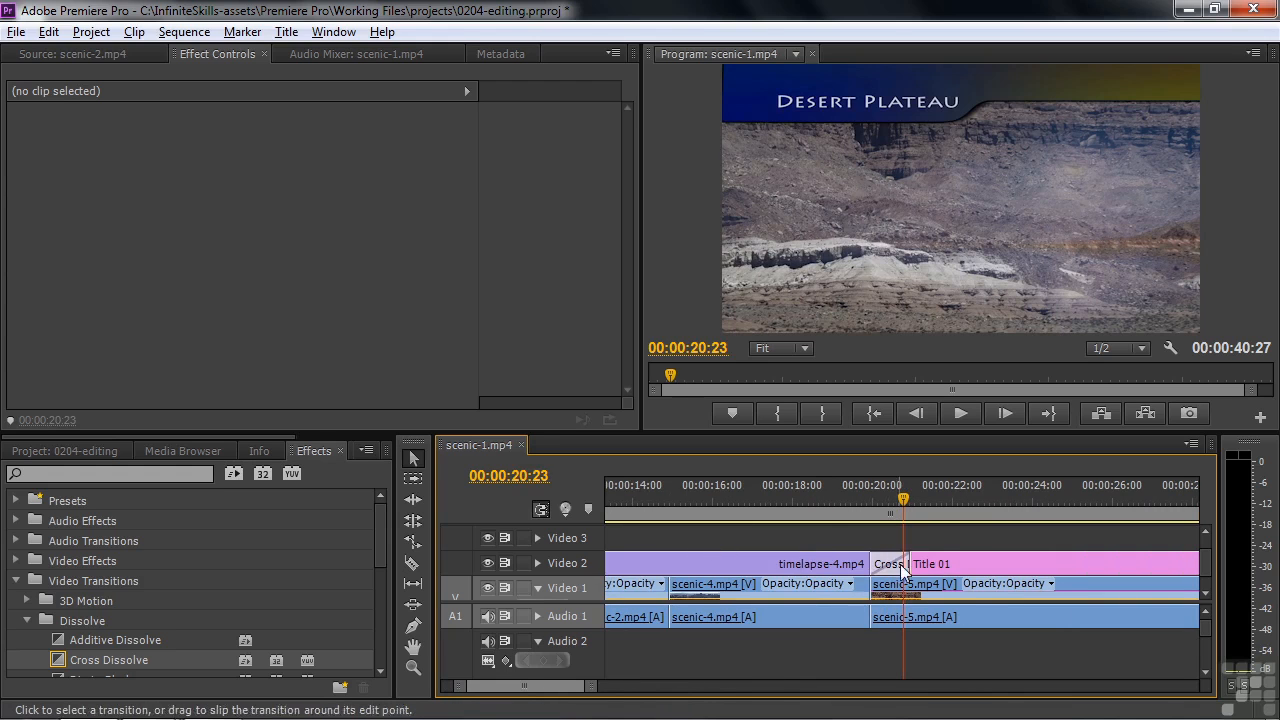
pyautogui.moveTo(909, 564); pyautogui.dragTo(955, 565)
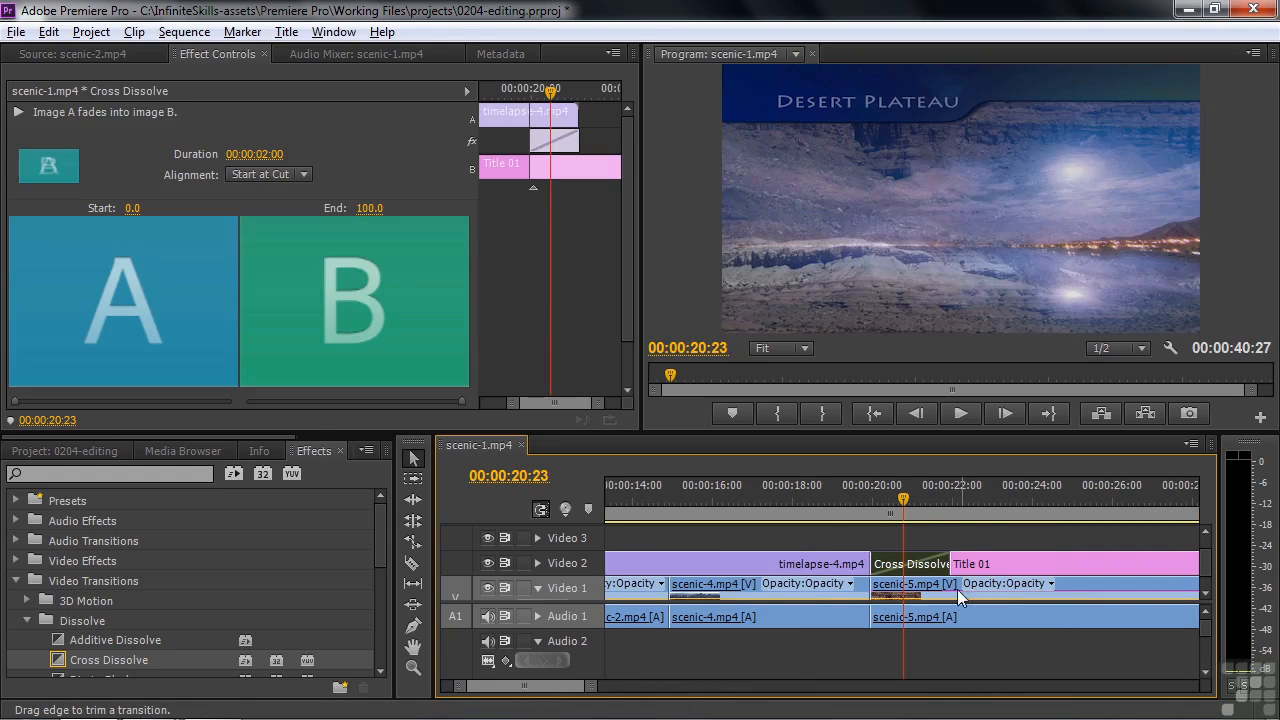
pyautogui.moveTo(904, 499); pyautogui.dragTo(877, 499)
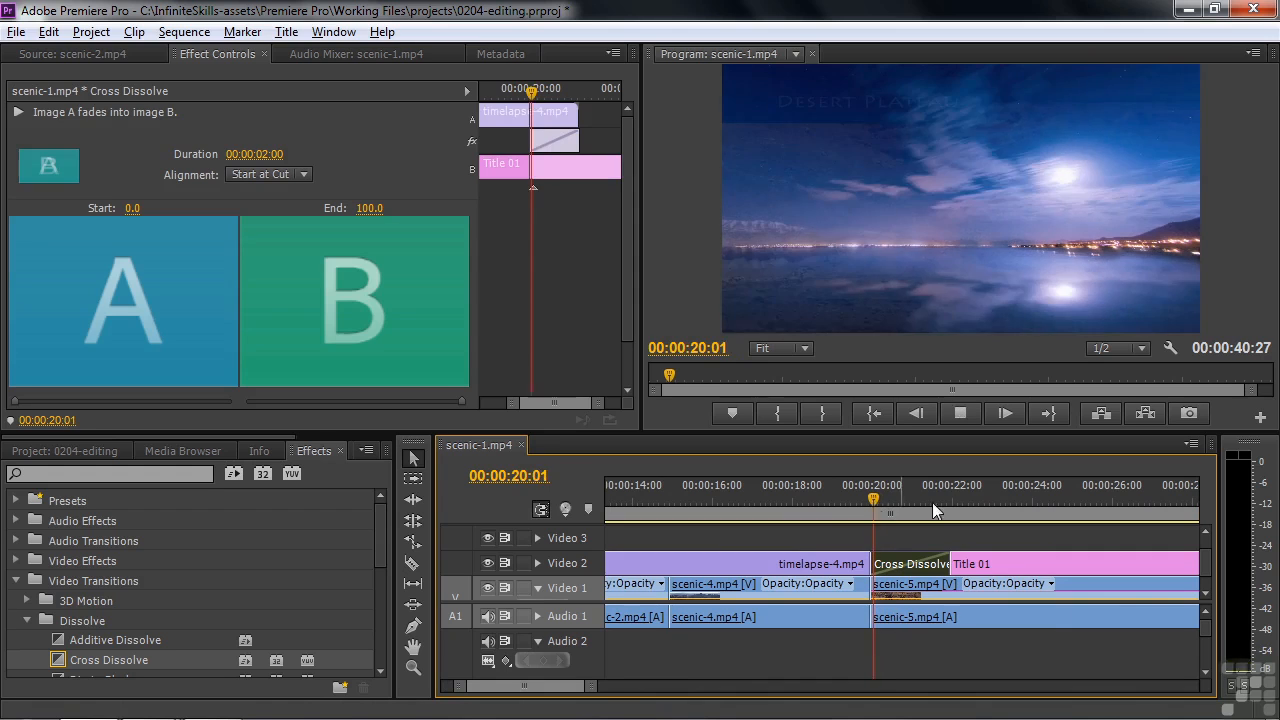
pyautogui.press('space')
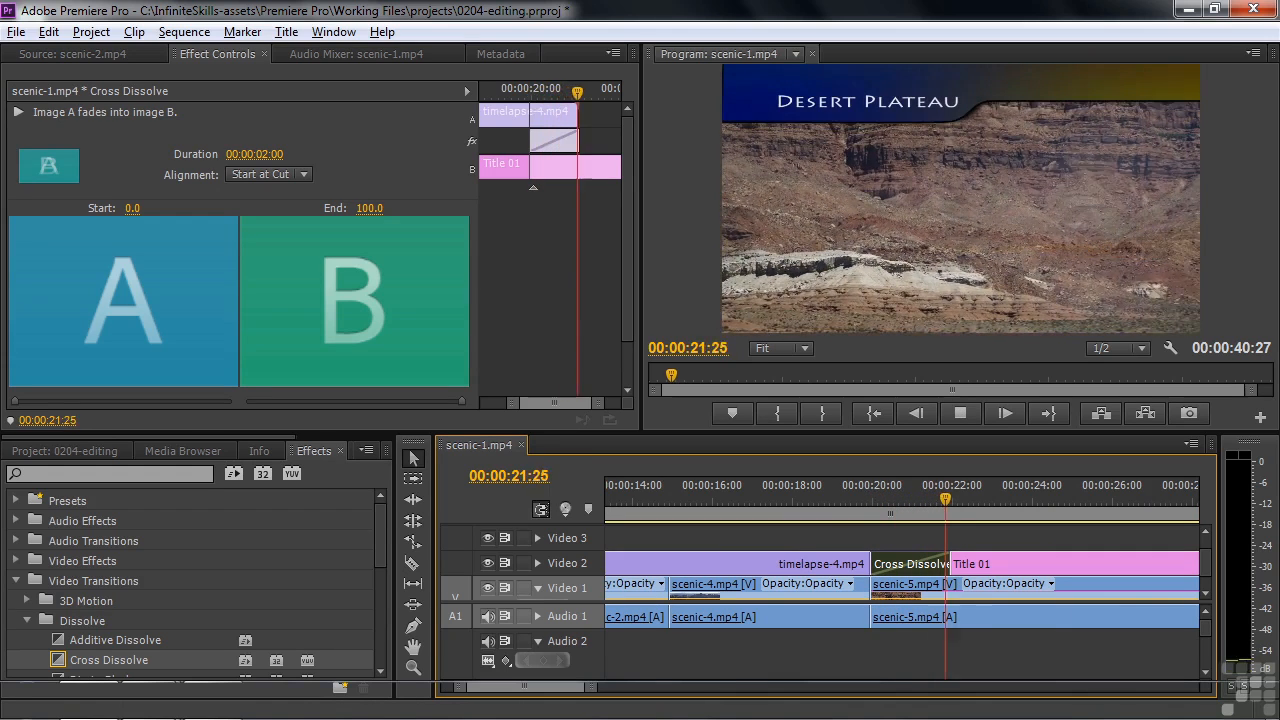
pyautogui.click(666, 647)
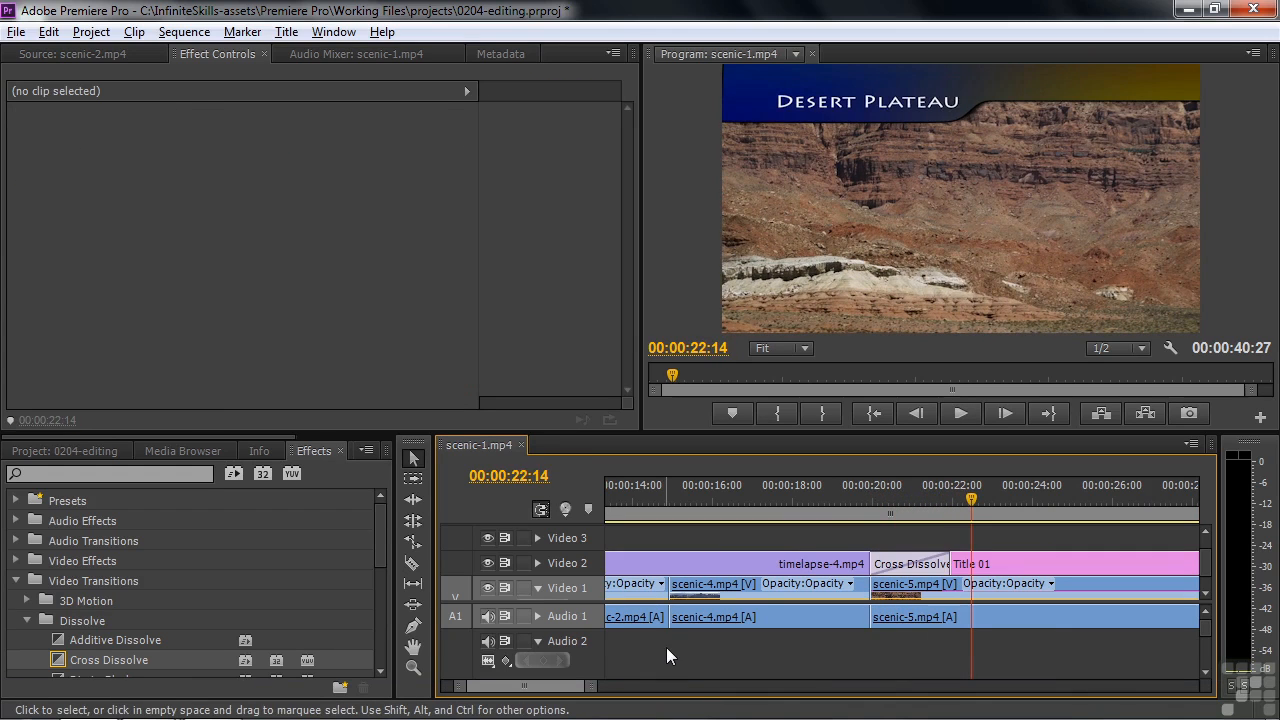